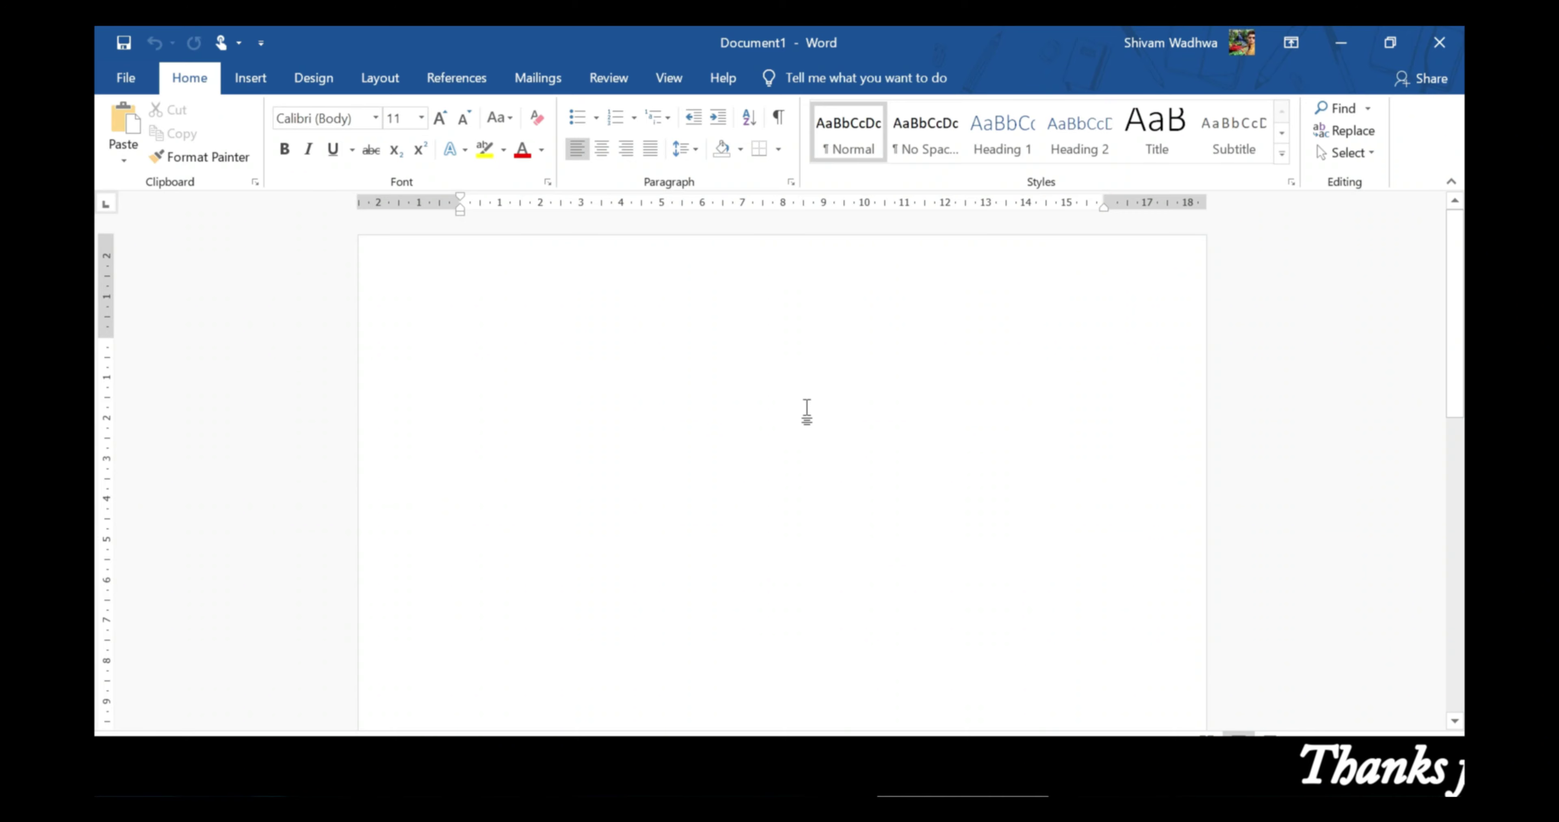
Type a one-line introduction sentence giving the author's name.
type("my")
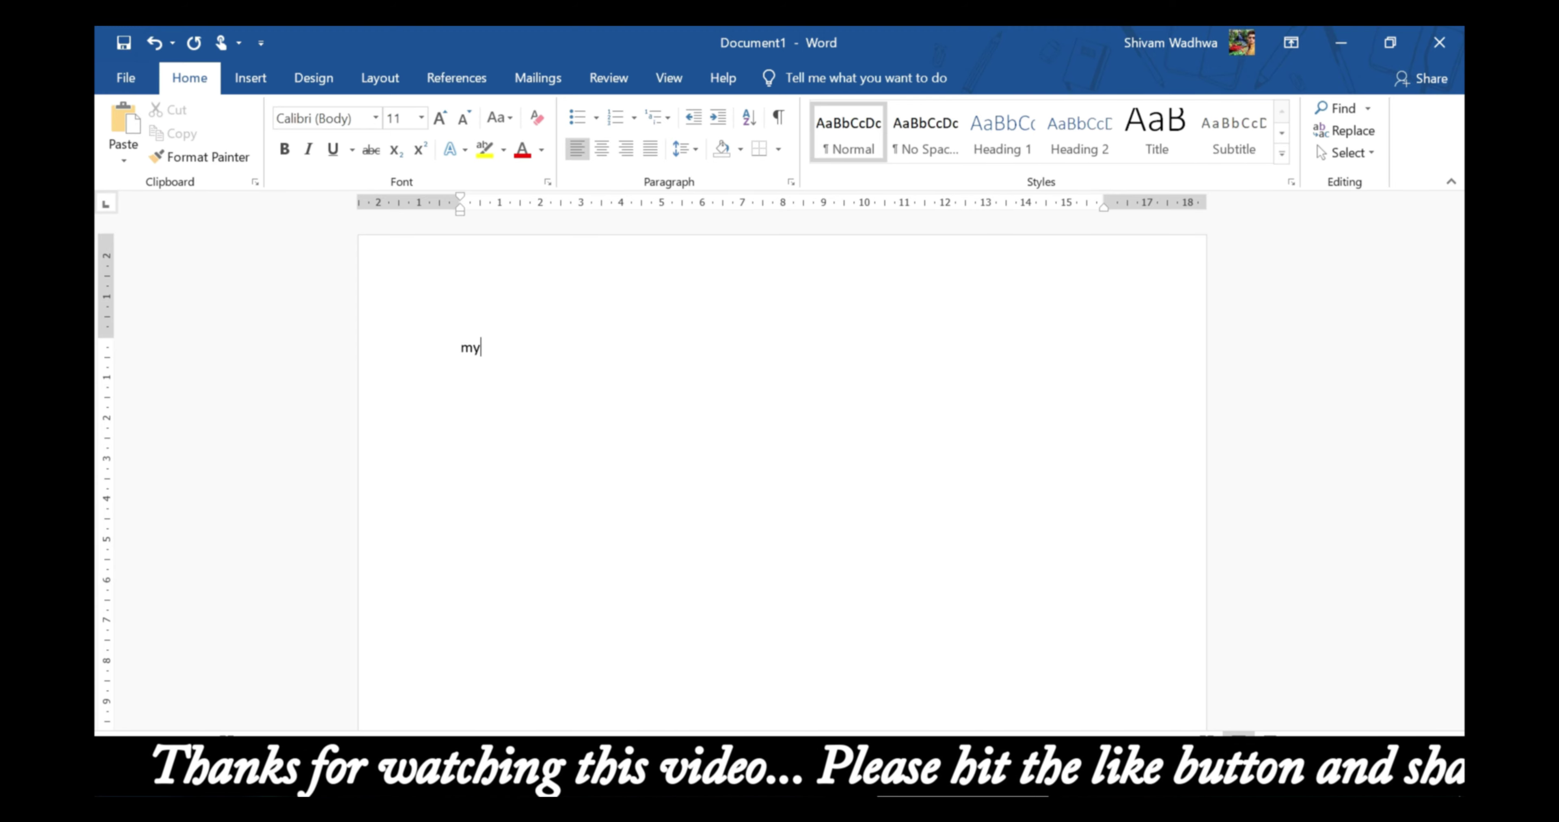
type("n")
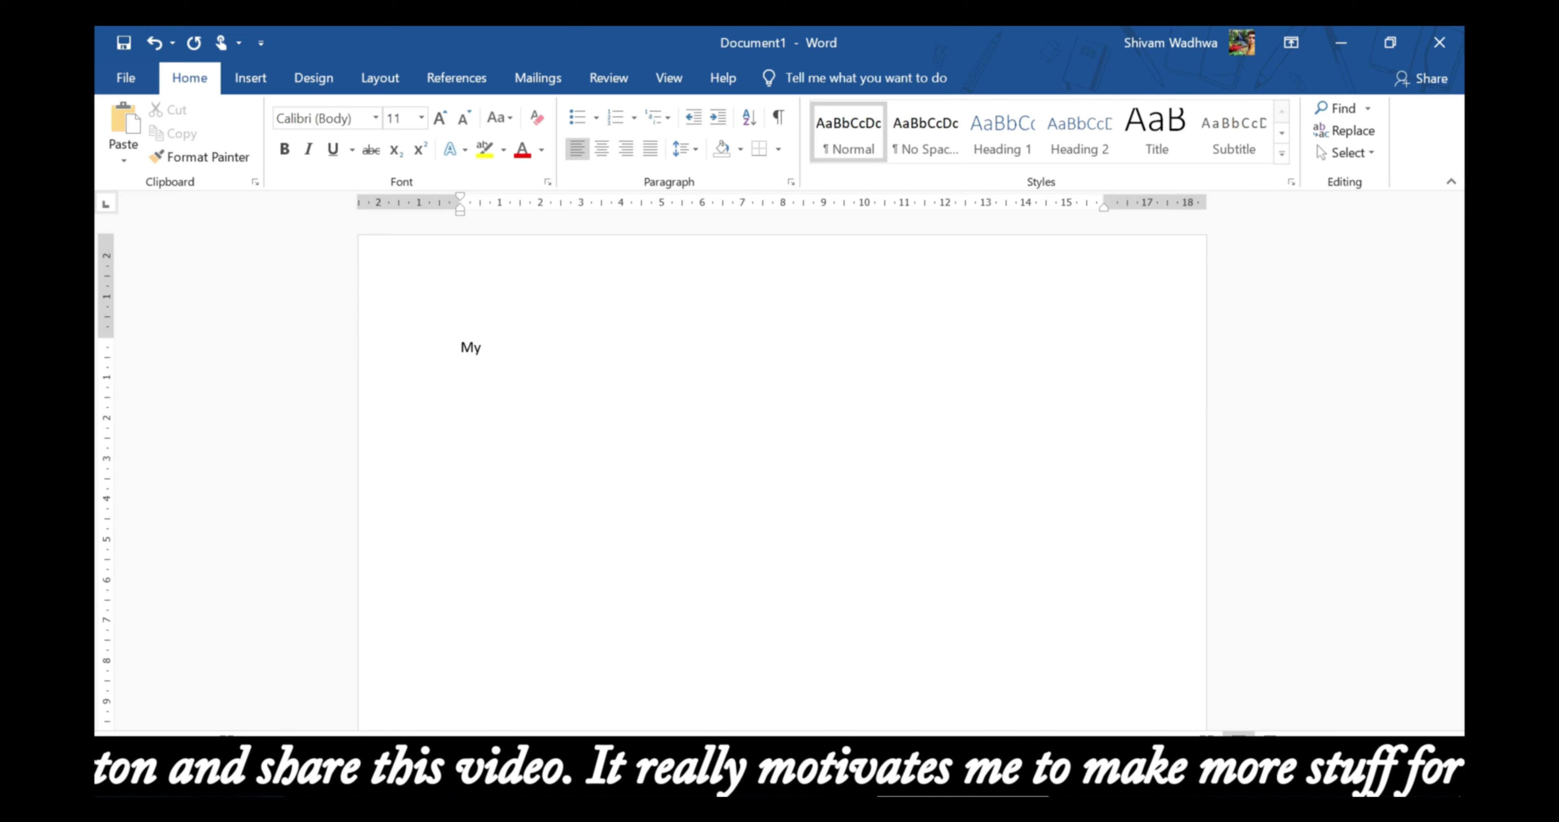
type("ame ")
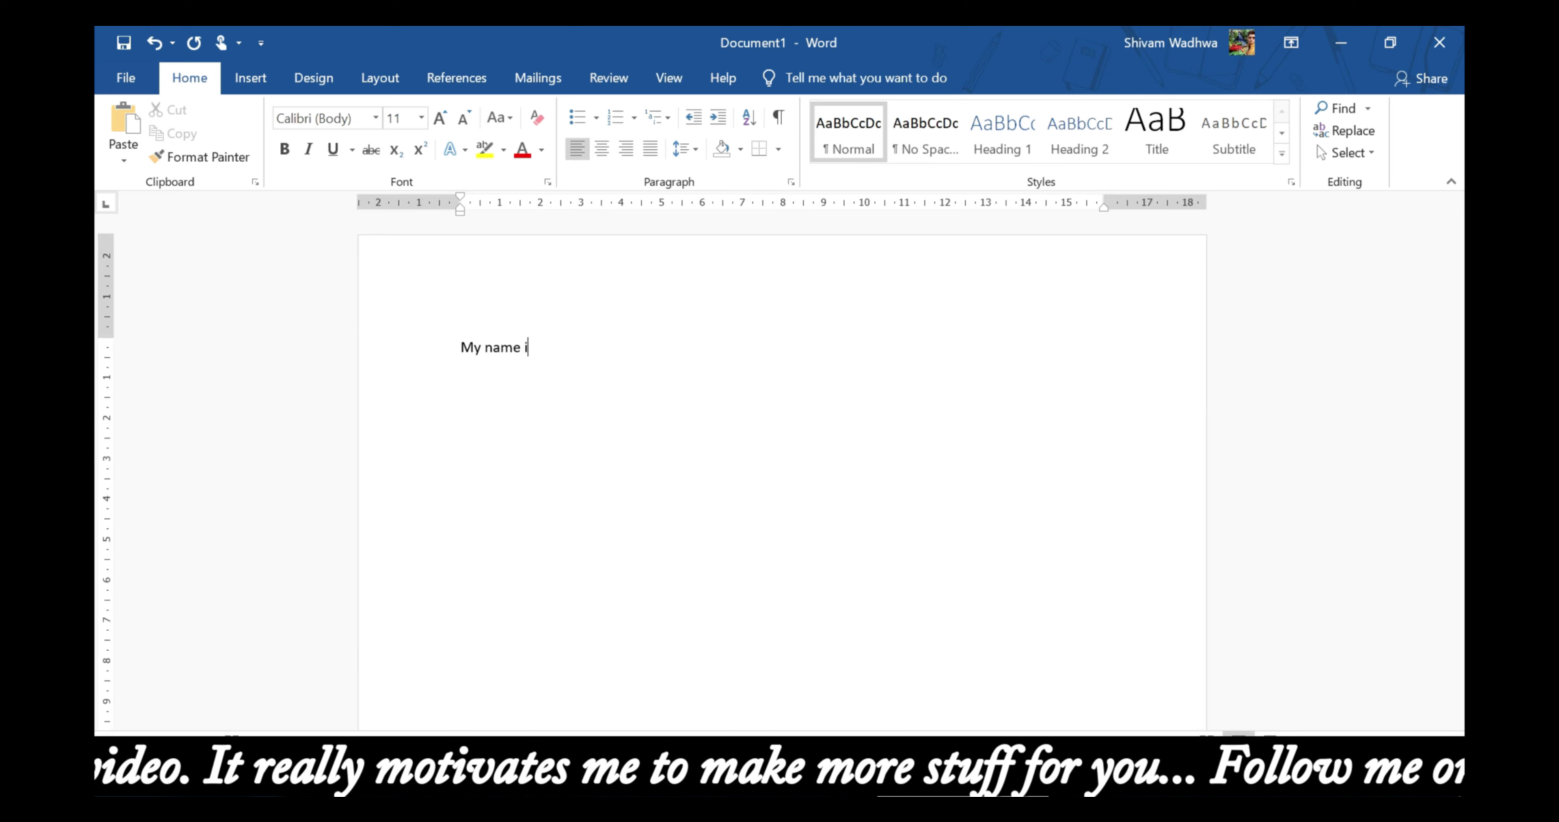
type("is S")
key("BackSpace")
type("Shi")
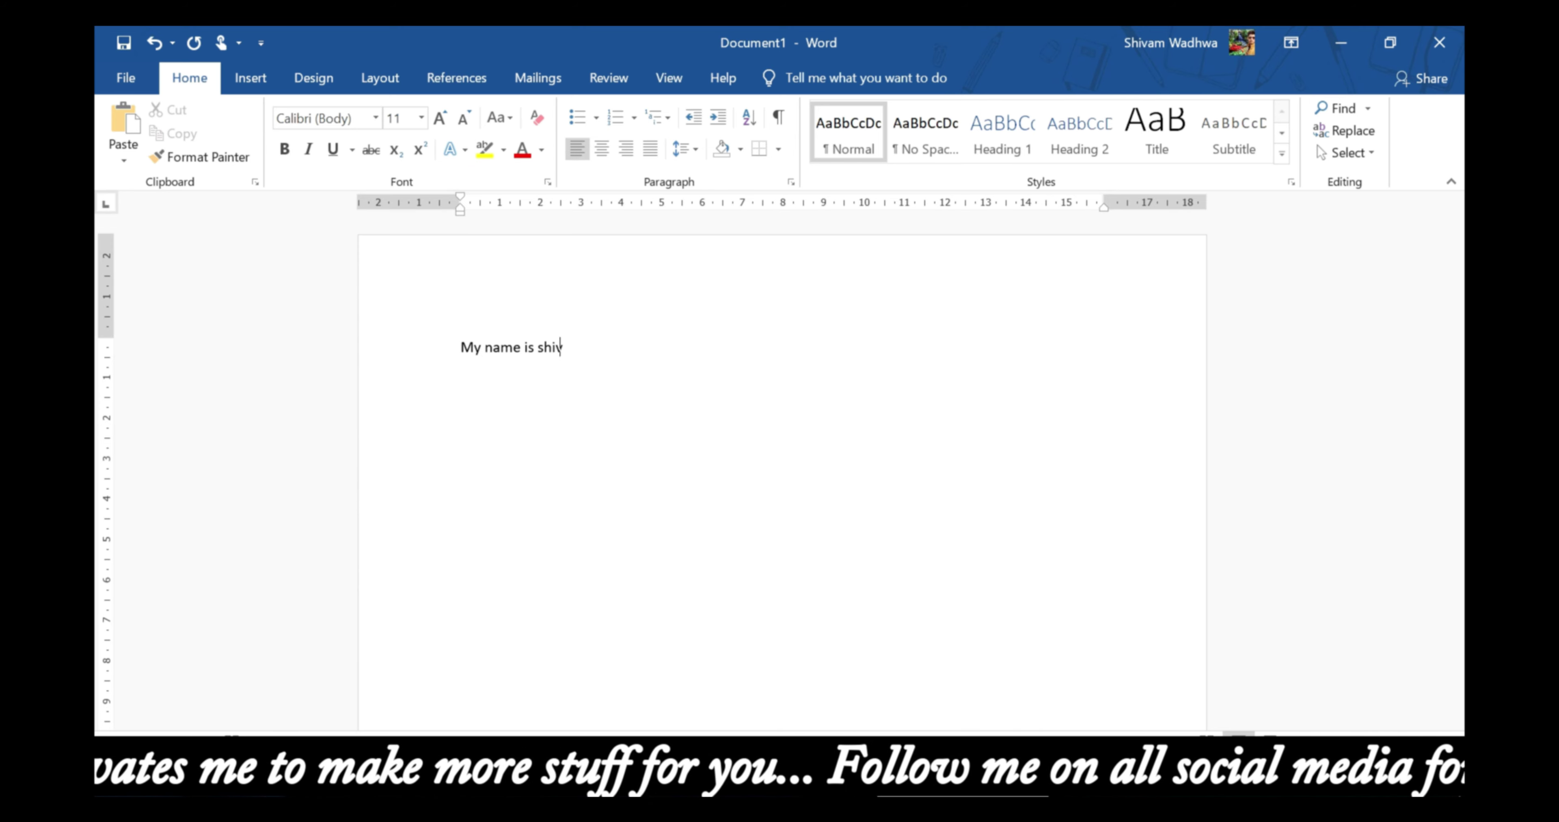
type("vam ")
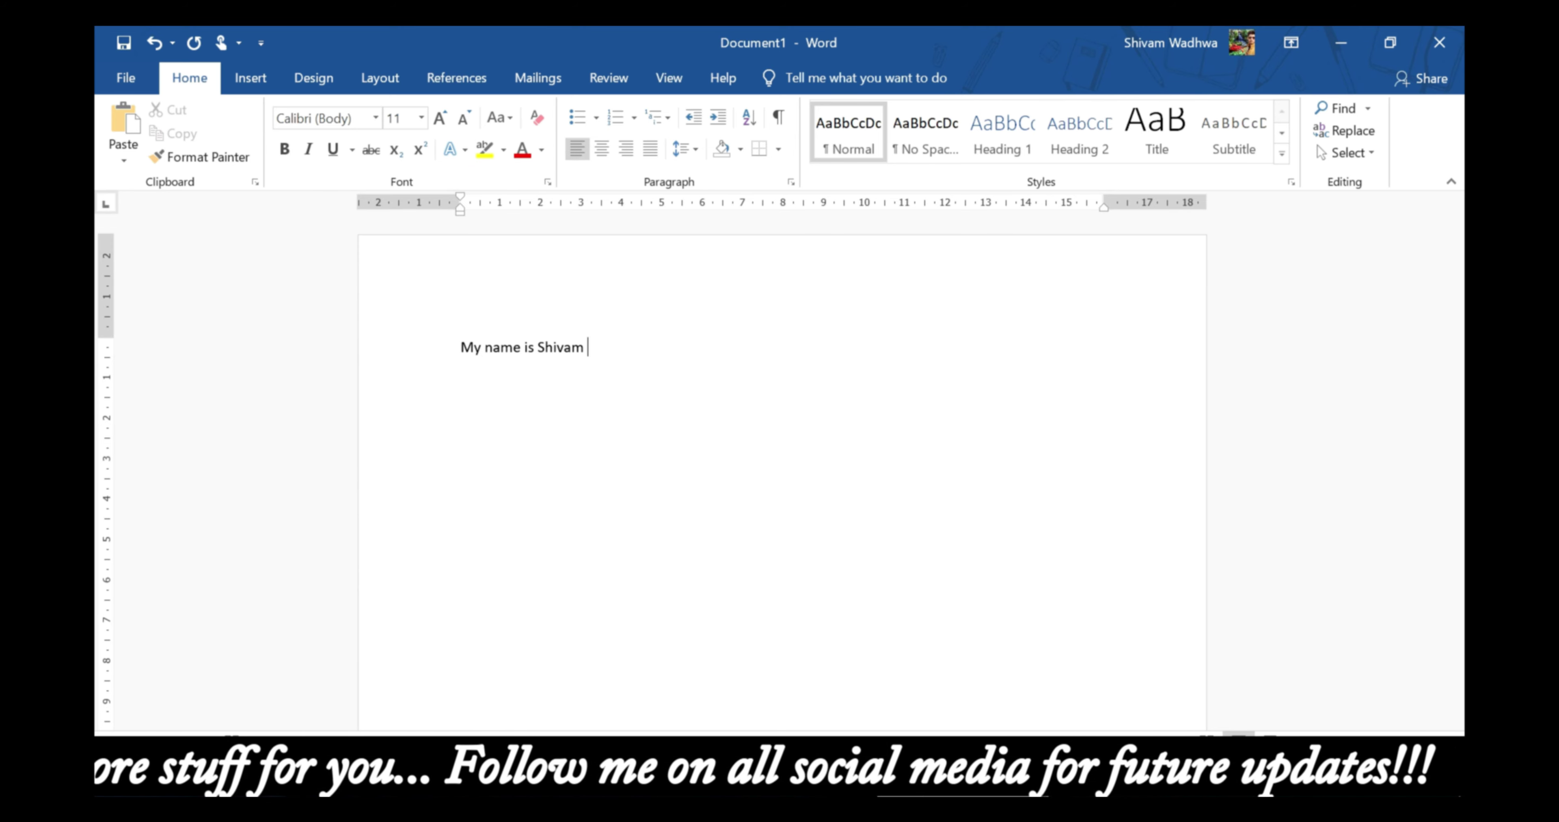
type(".")
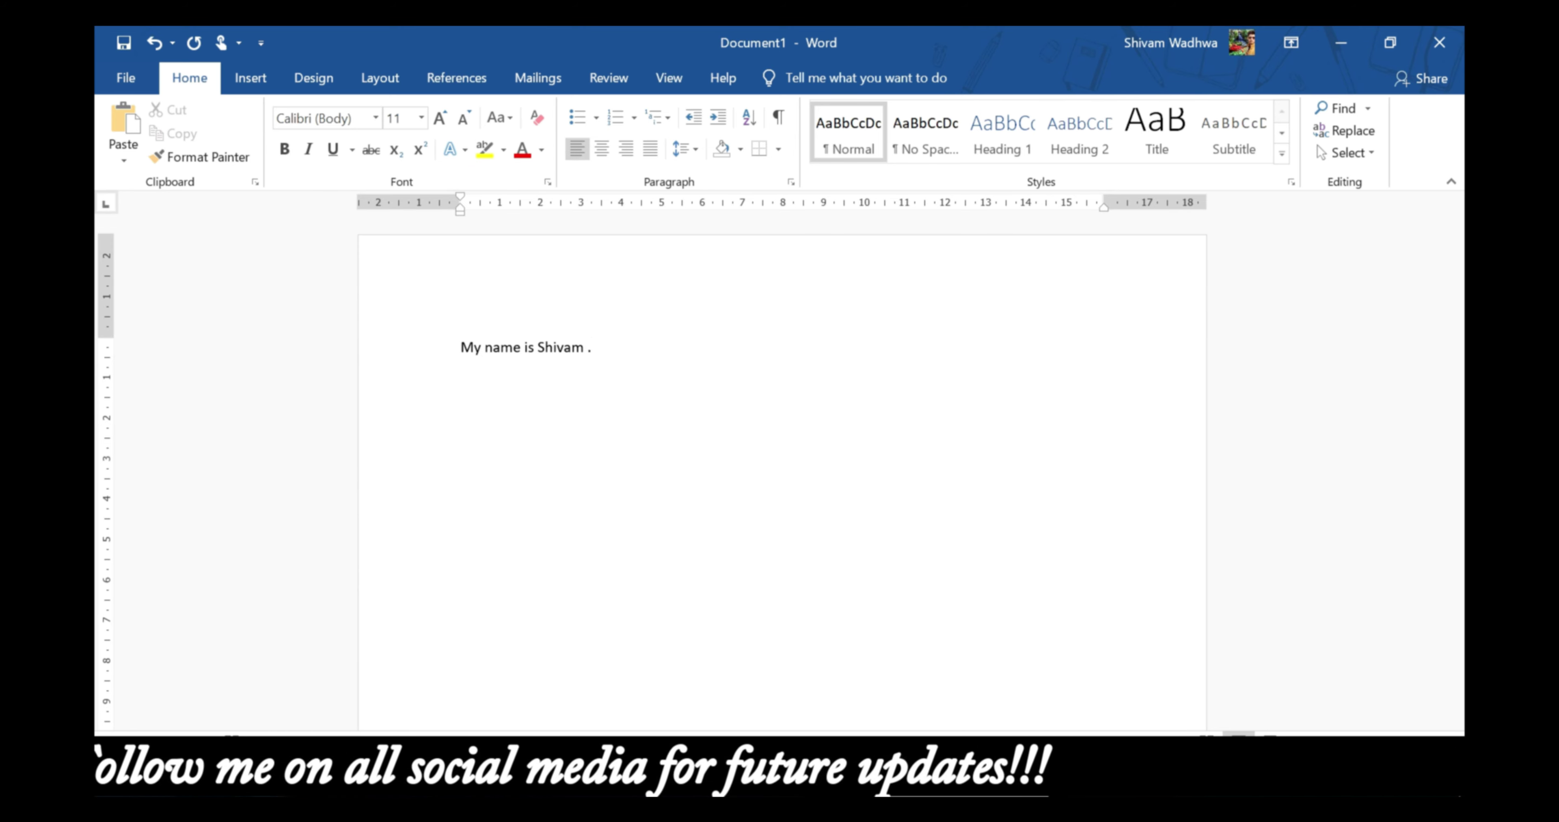
key("Return")
Add a 'Problem' line and a misspelled 'porblemmmm' line below it.
type("pr")
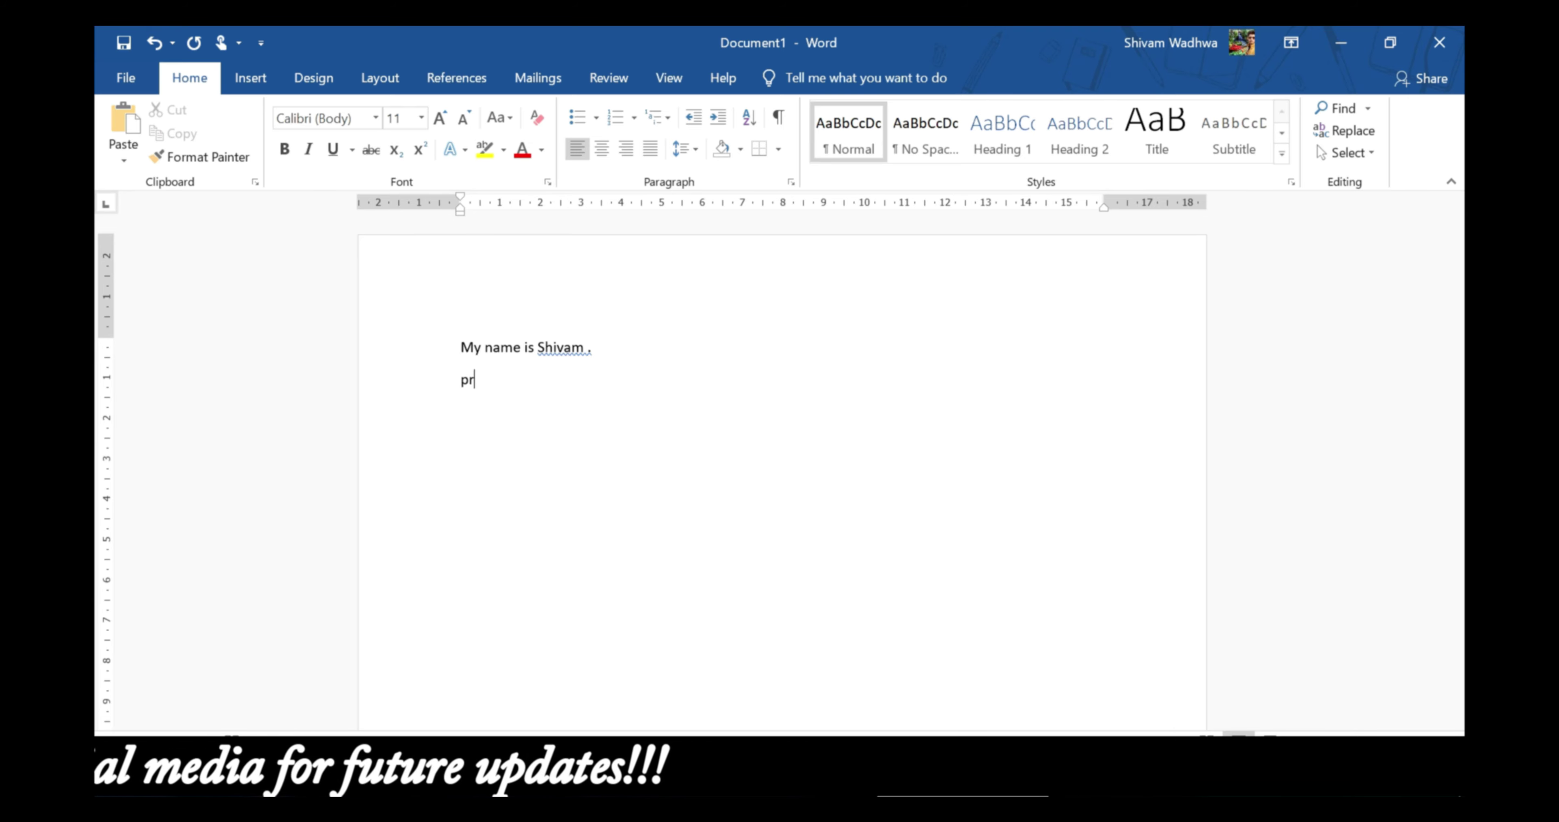
type("blem")
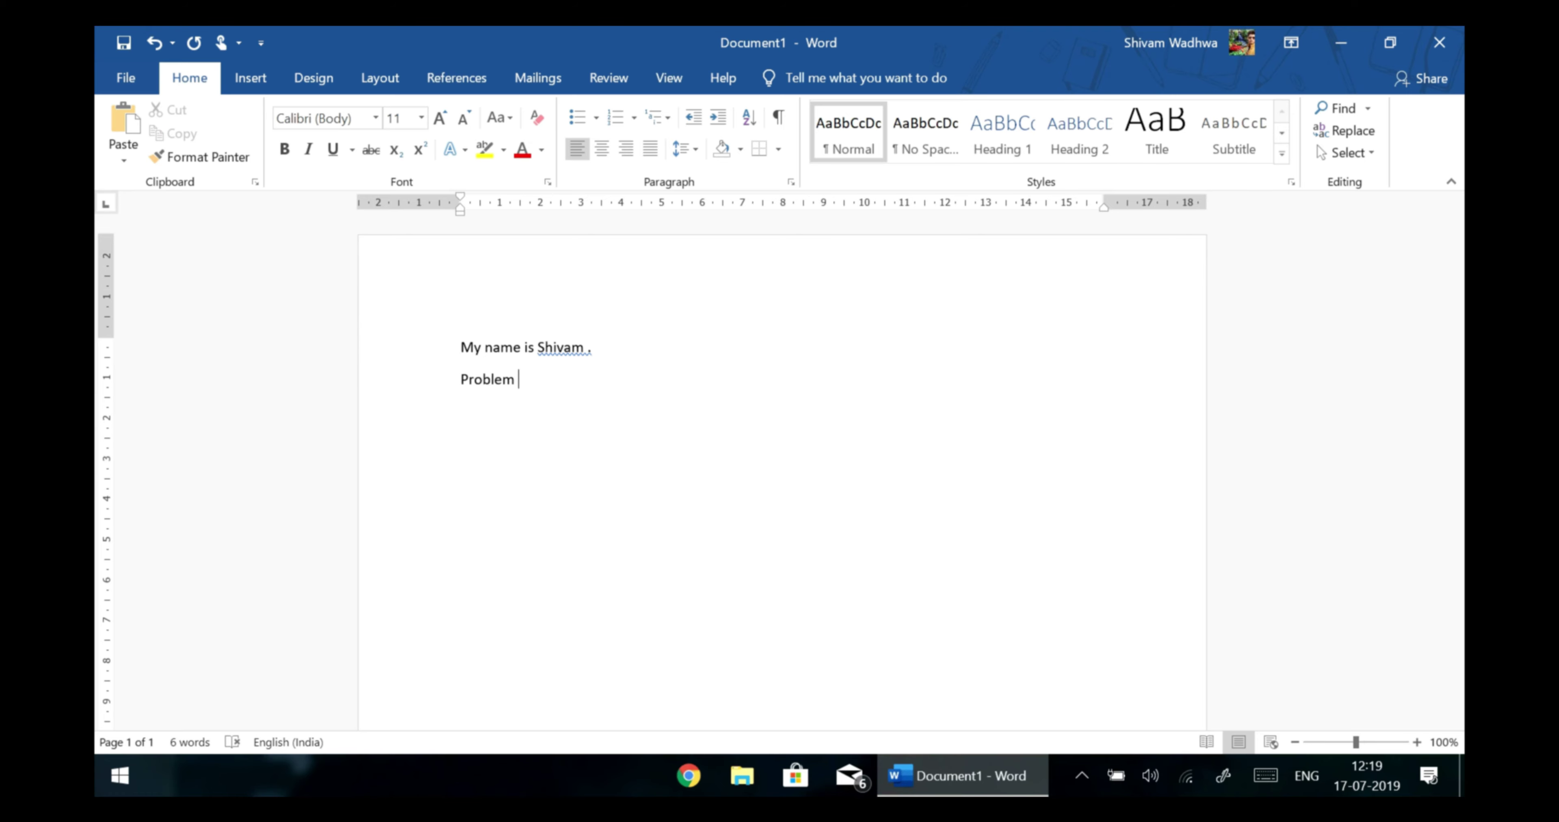
key("Return")
type("pr")
key("BackSpace")
type("orblemmm")
type("m")
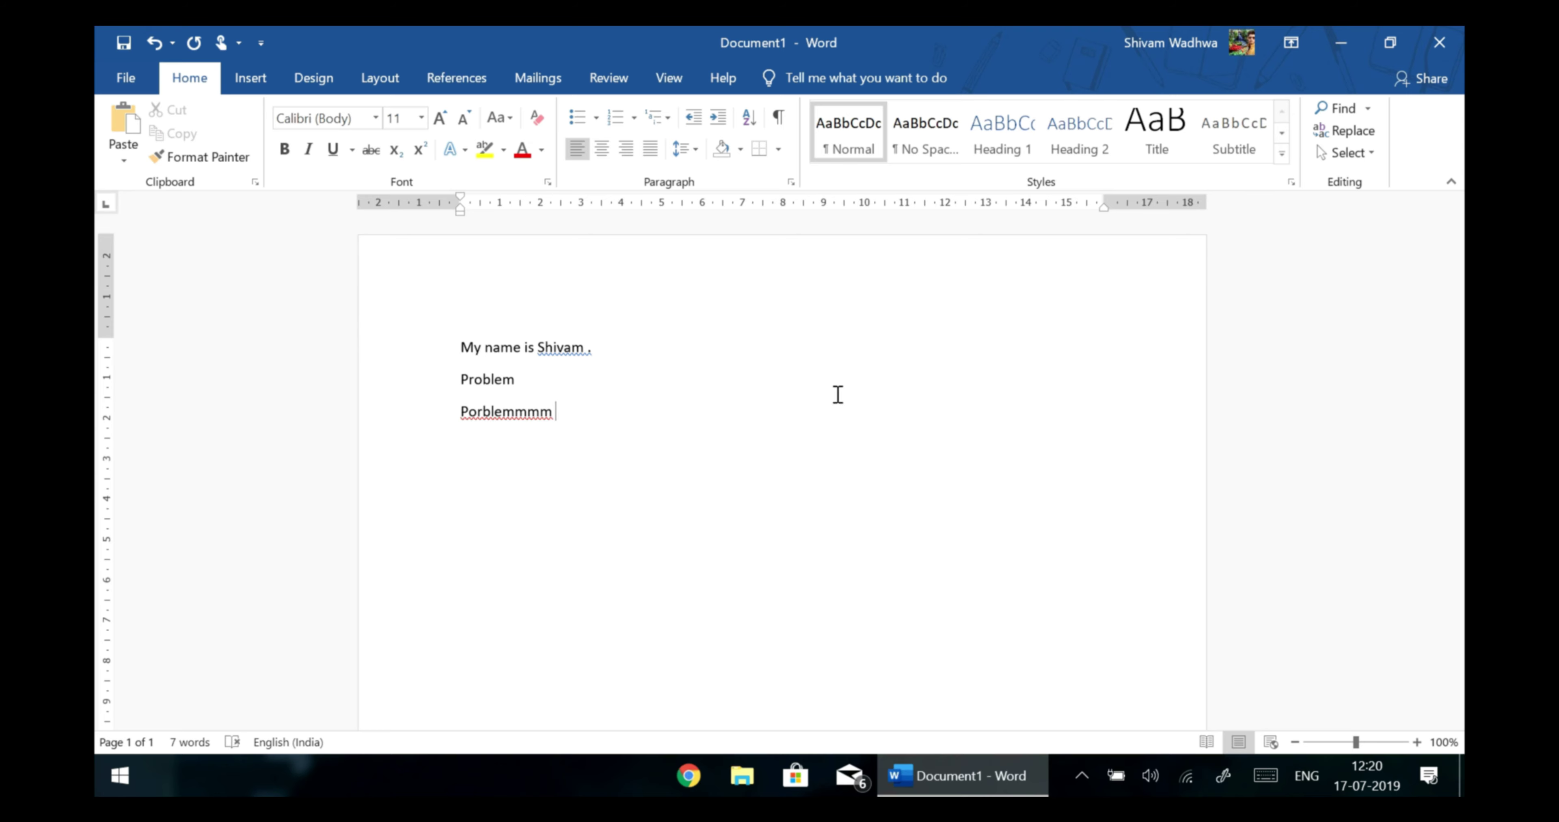
Correct 'Porblemmmm' to 'Problem' using Word's spelling suggestion.
right_click(482, 412)
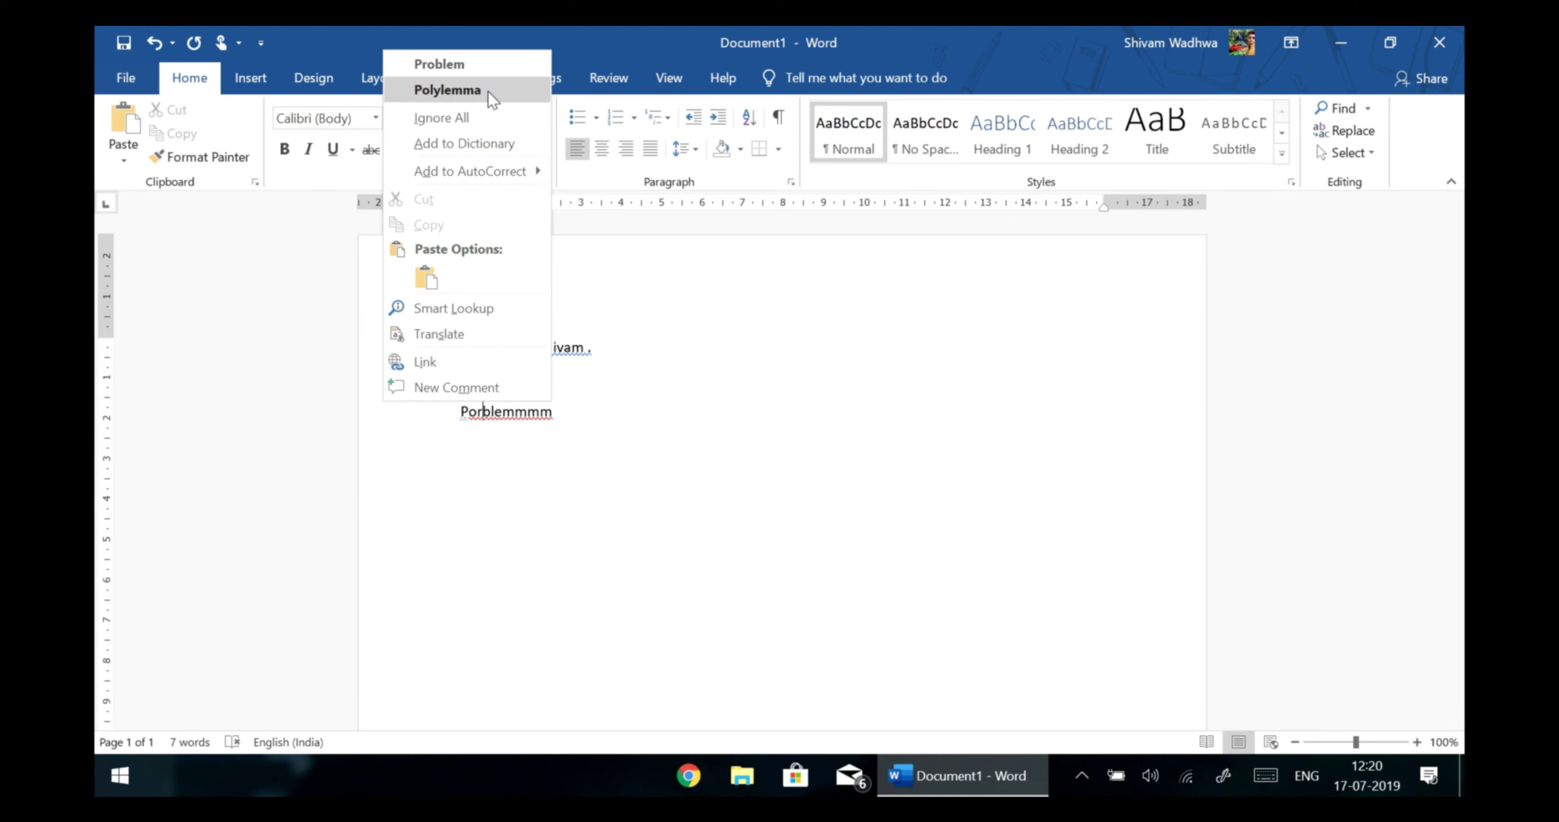
left_click(506, 72)
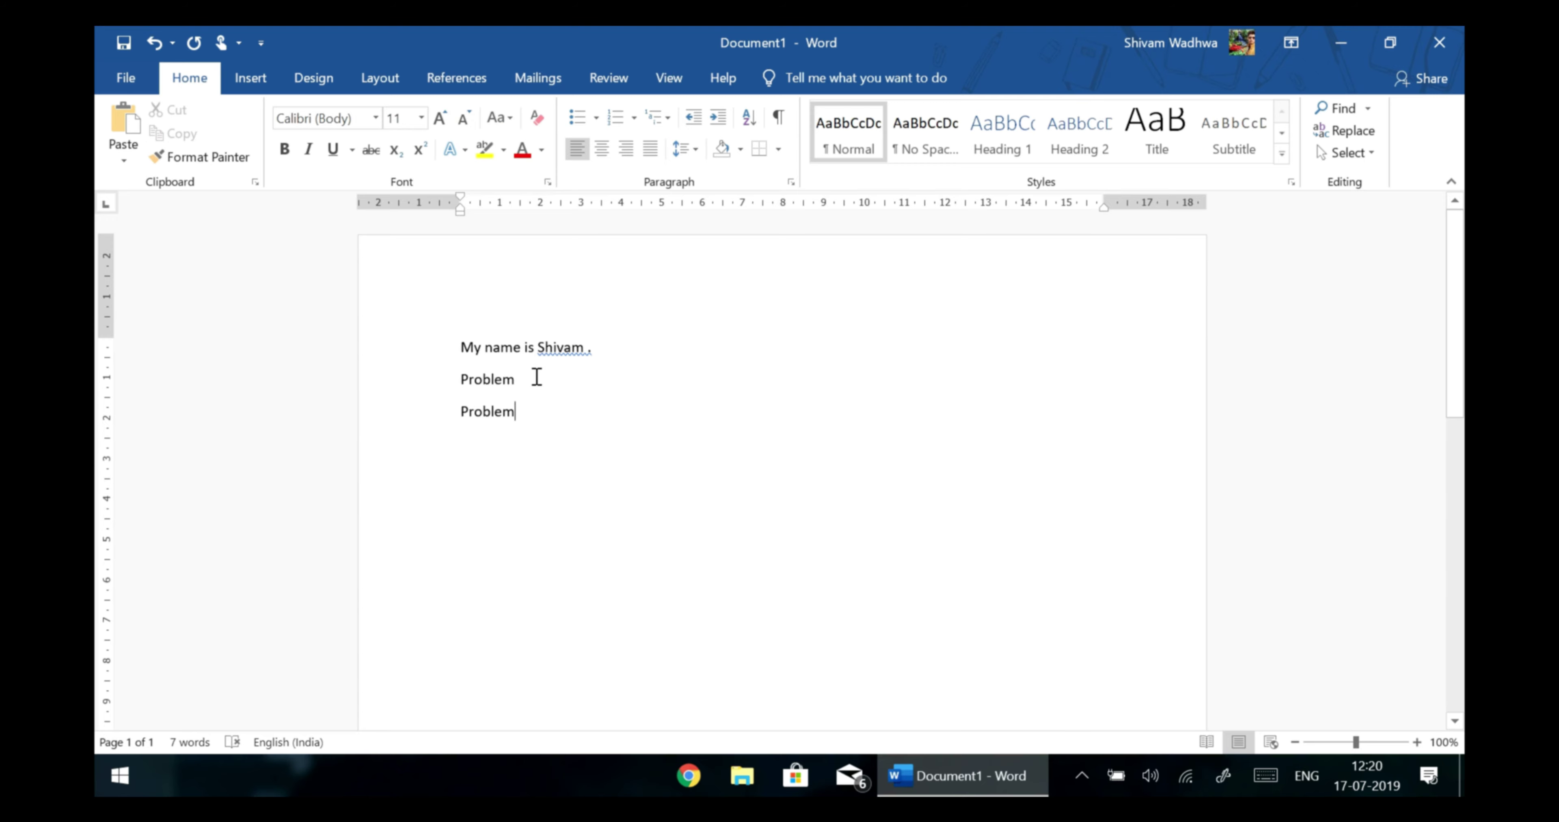
key("Return")
key("Return")
key("BackSpace")
key("BackSpace")
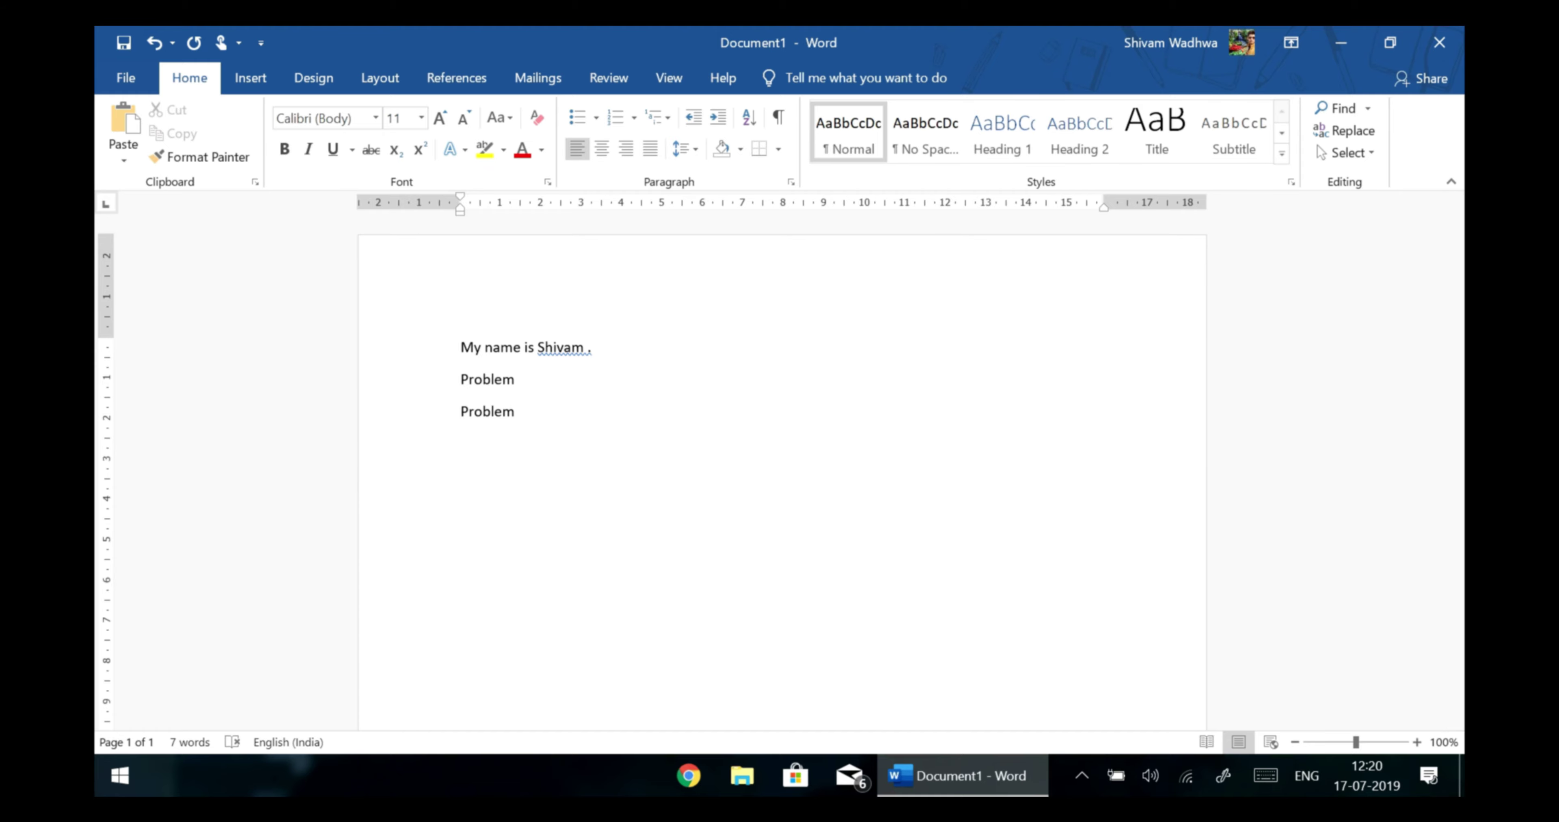
Open AutoCorrect Options from the Proofing settings and browse the English (United Kingdom) replace list.
left_click(129, 81)
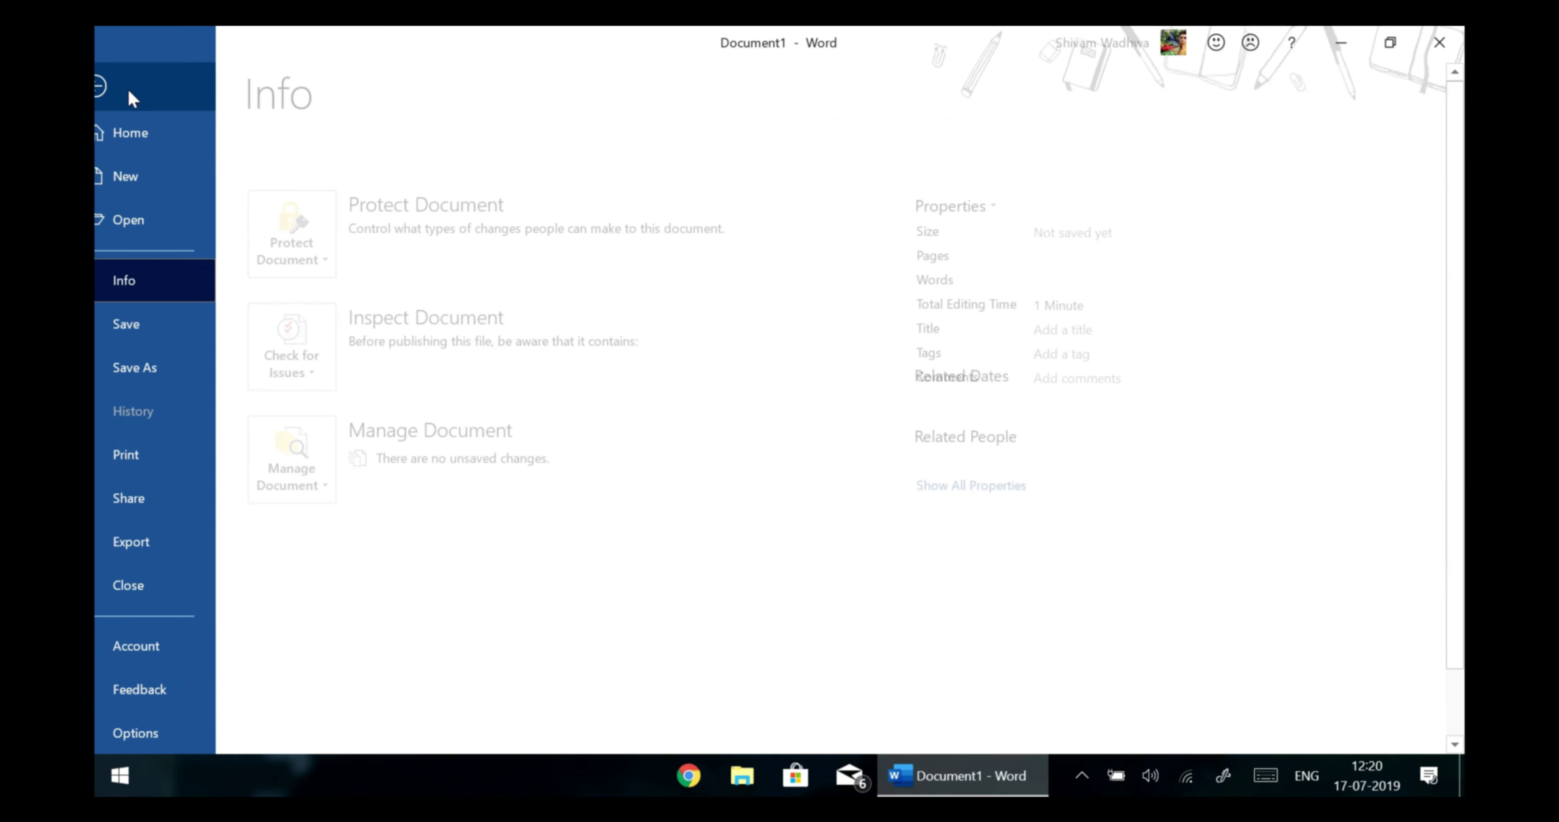
key("Escape")
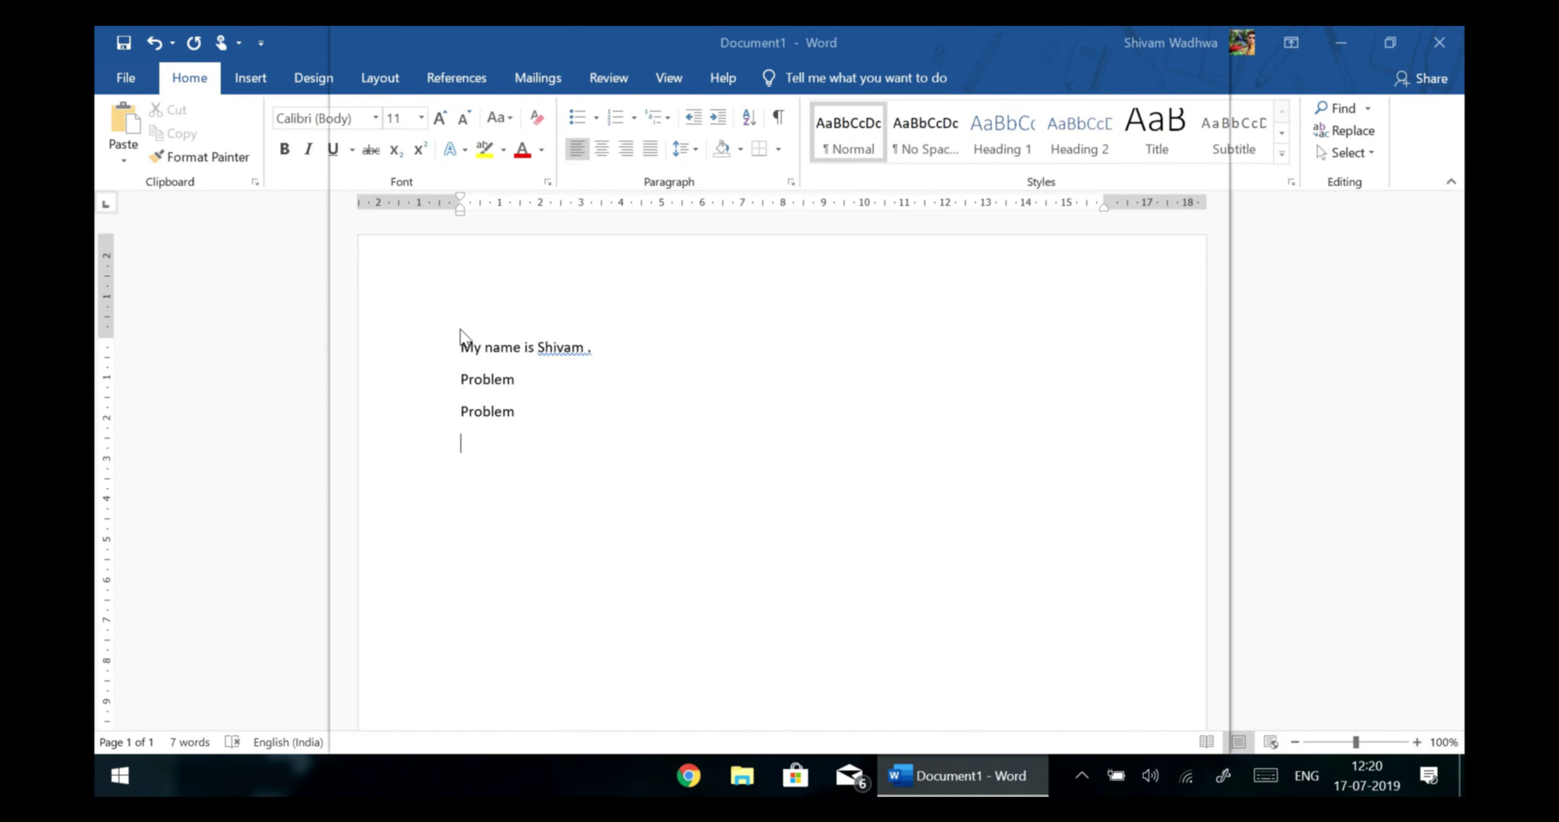
left_click(391, 144)
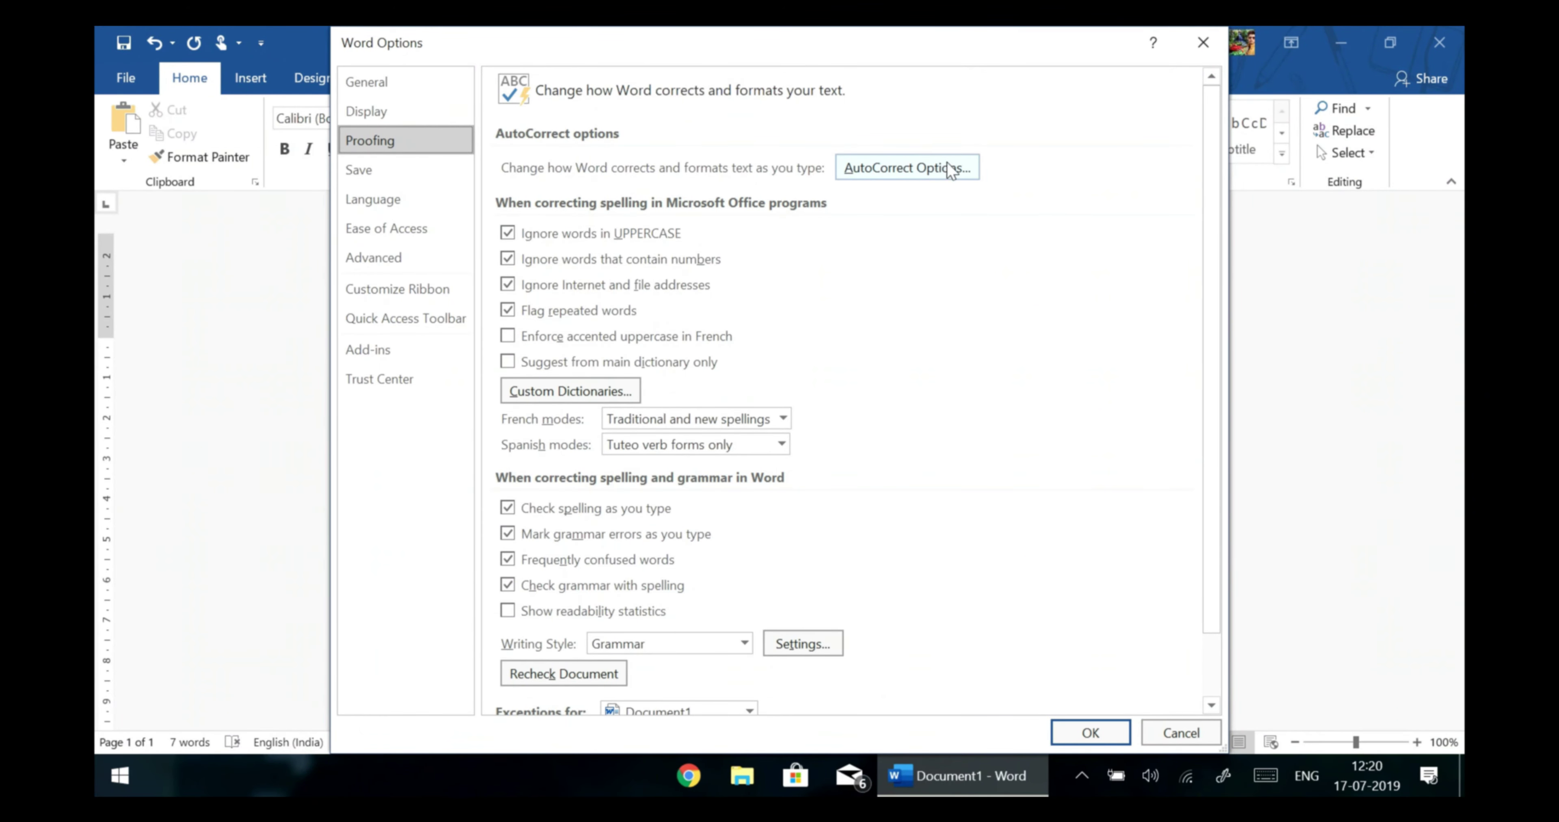
left_click(961, 168)
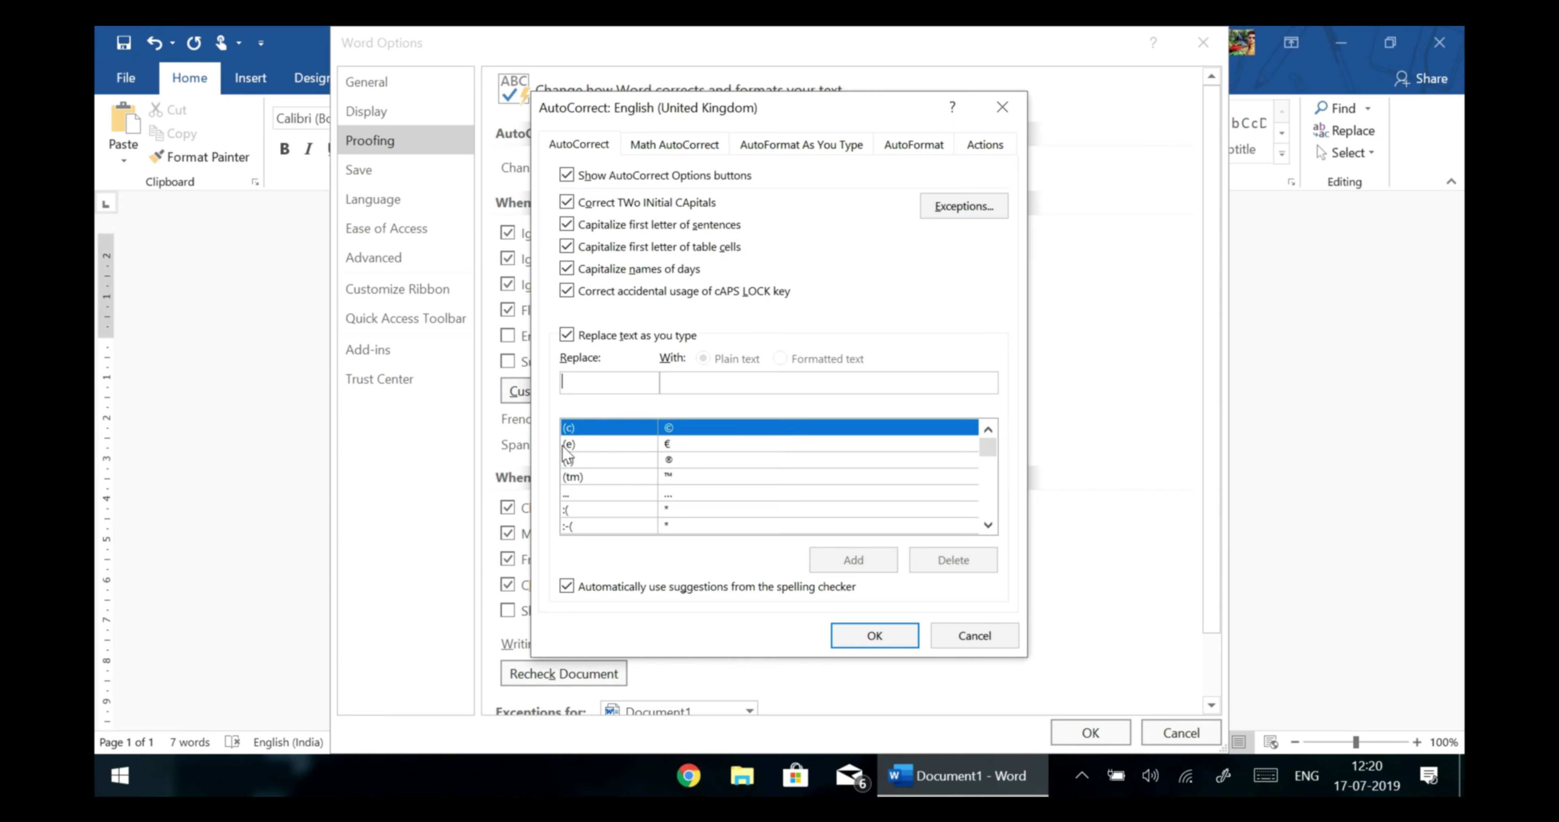
scroll(620, 471, "down", 3)
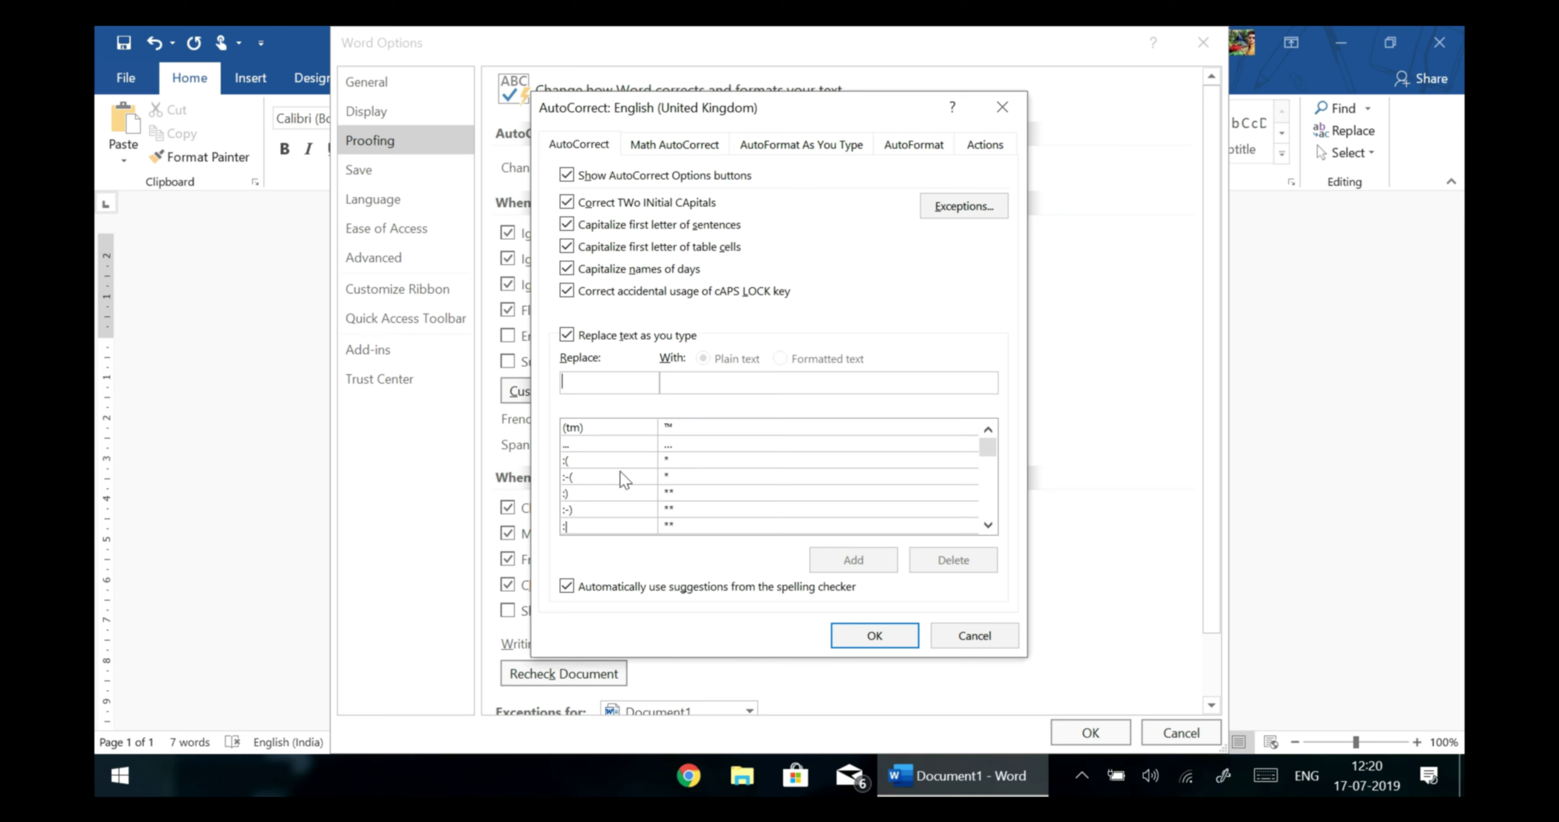
scroll(619, 471, "down", 5)
scroll(620, 471, "down", 5)
scroll(619, 470, "down", 3)
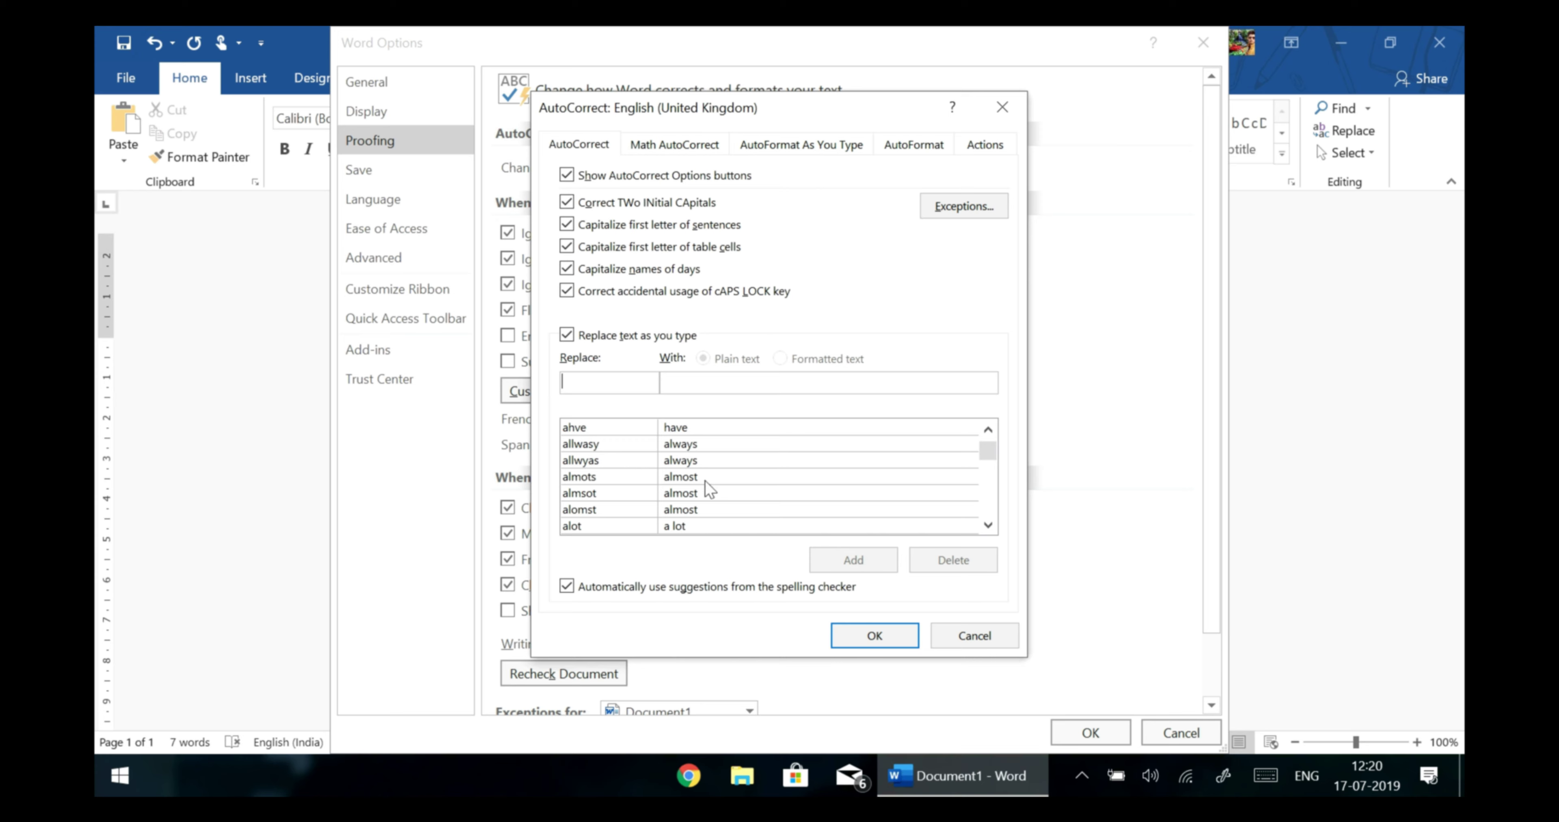
scroll(705, 480, "down", 5)
scroll(705, 481, "down", 8)
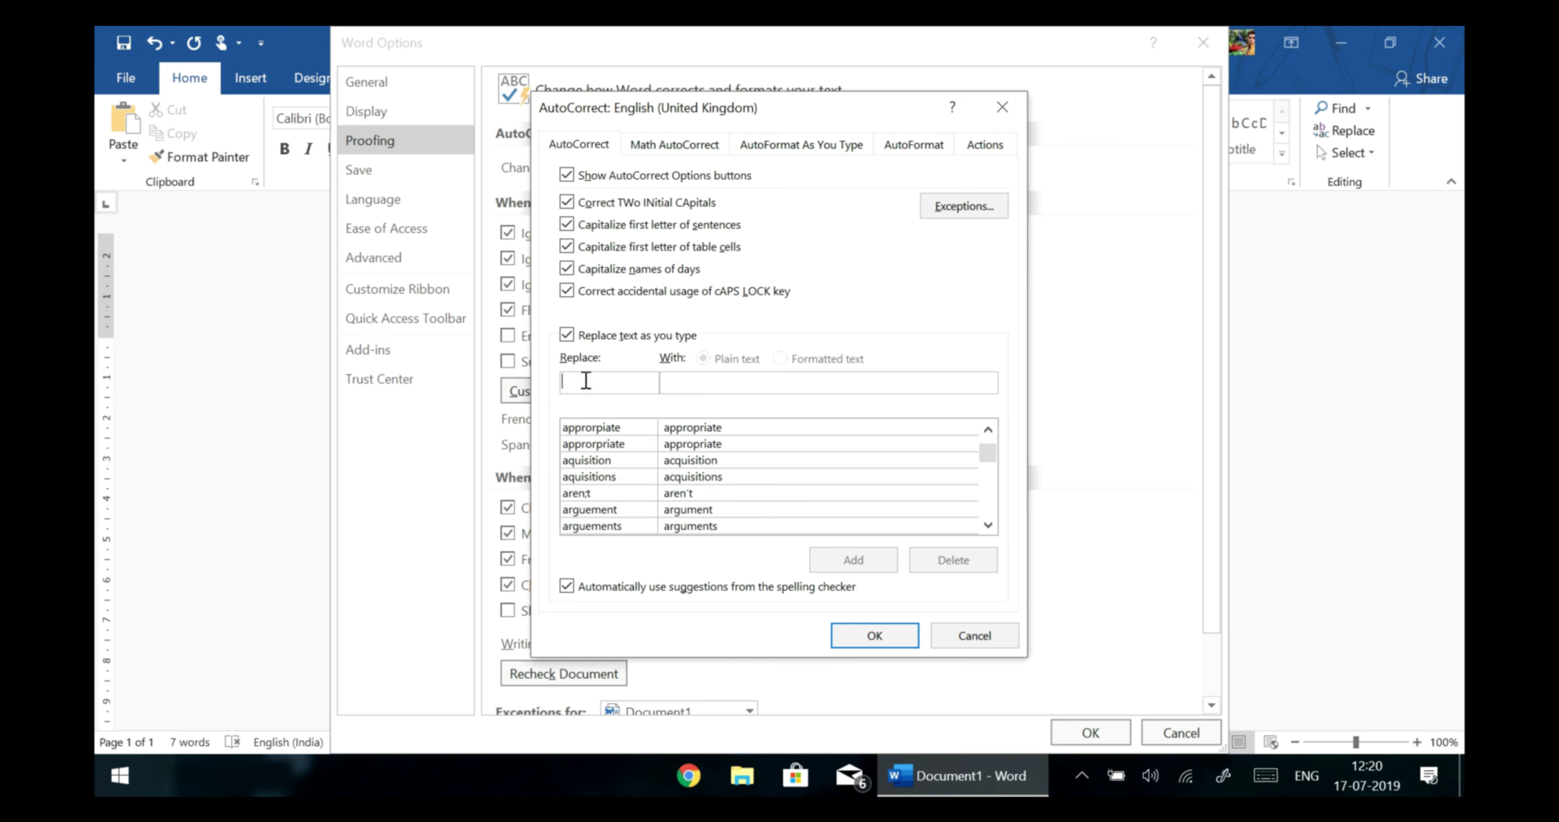
Add an AutoCorrect entry replacing 'gst' with 'Good and Service Tax' and close the settings.
type("gst")
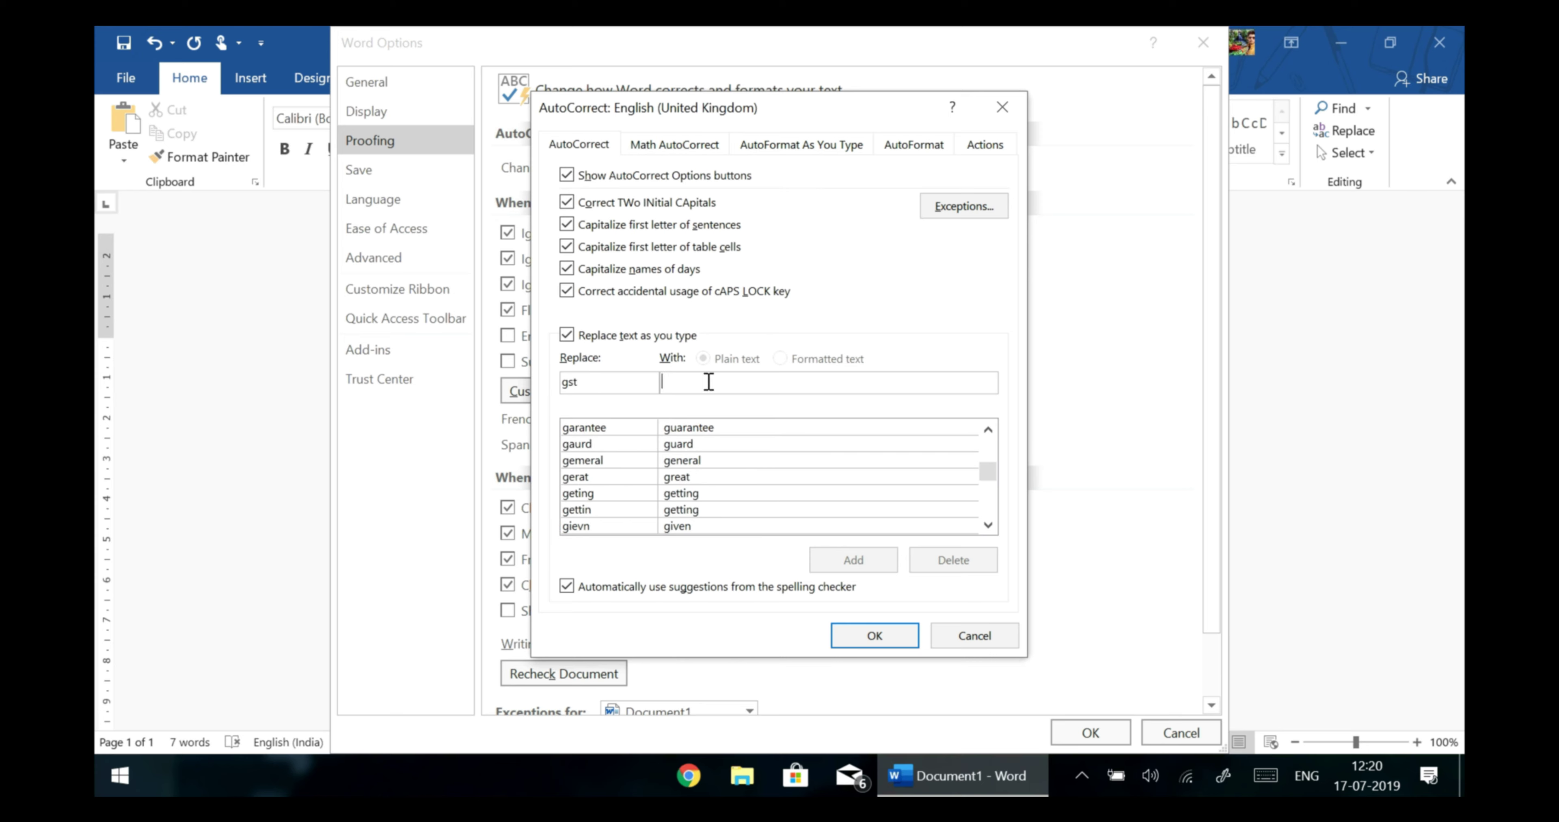
type("Good and Service t")
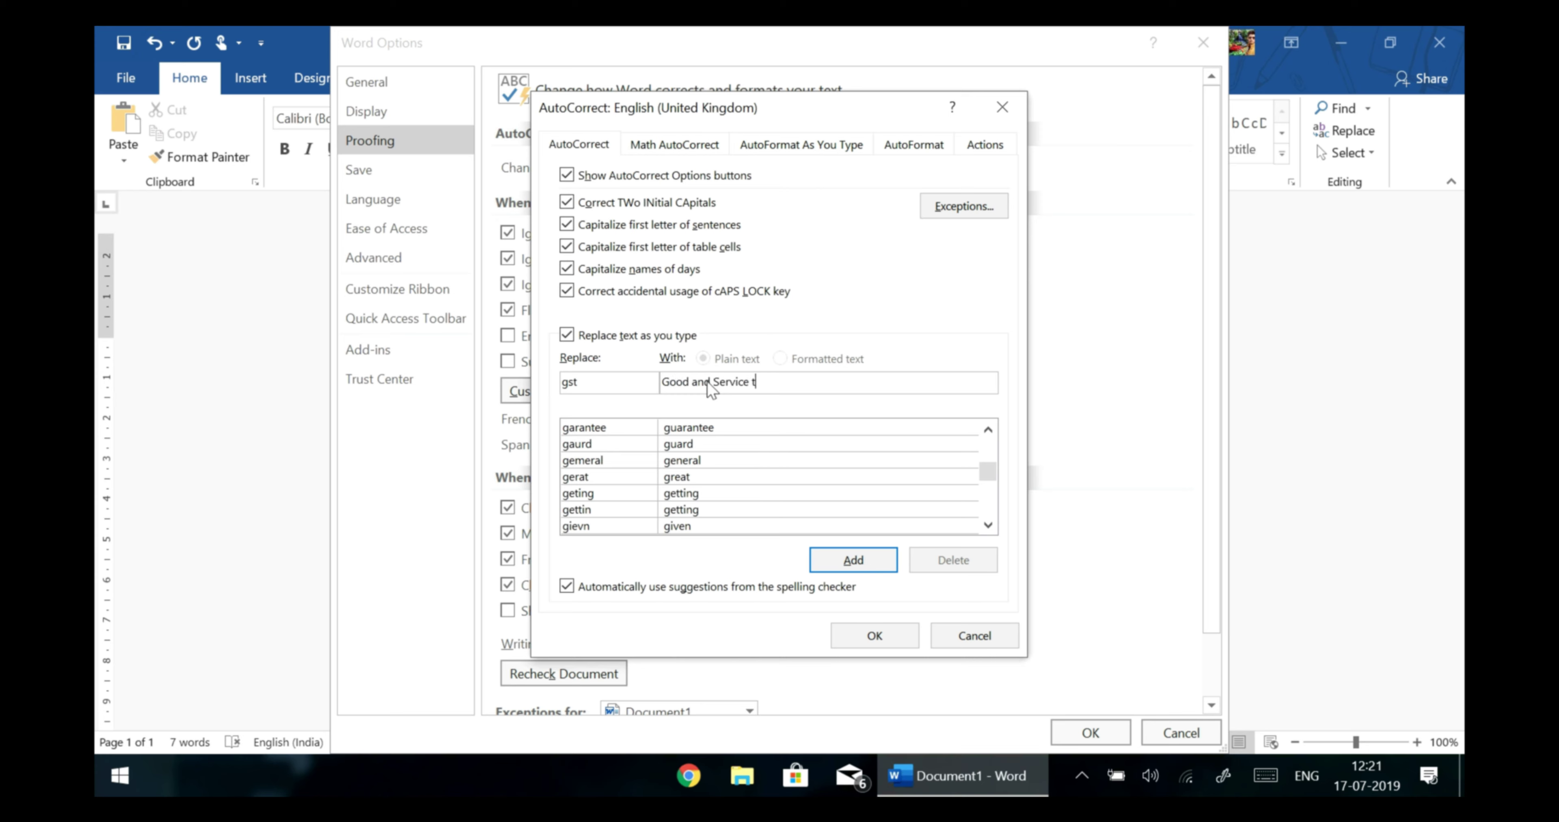
type("ax")
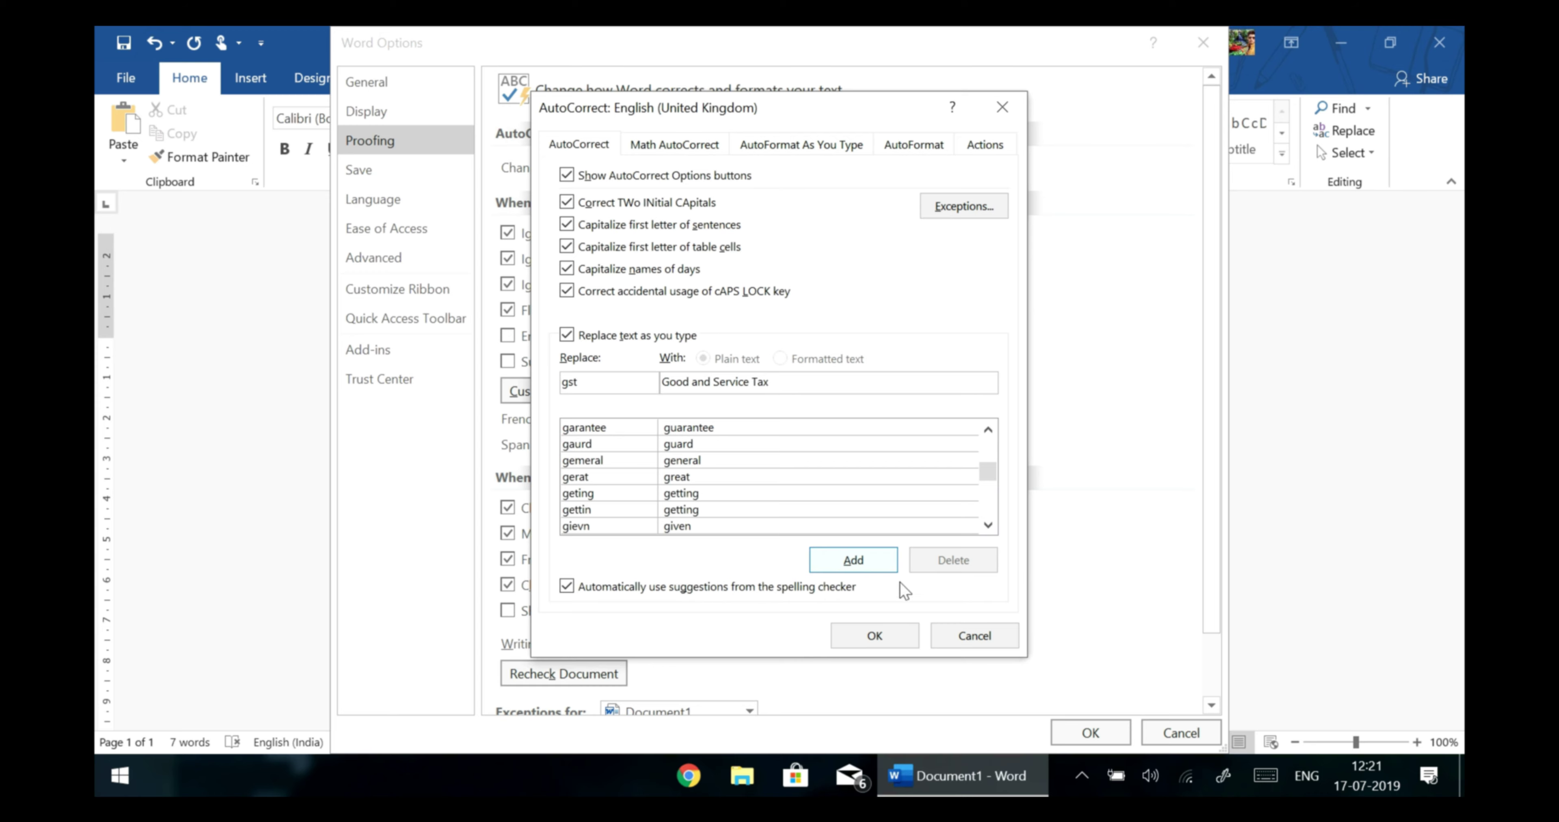
left_click(872, 559)
left_click(875, 636)
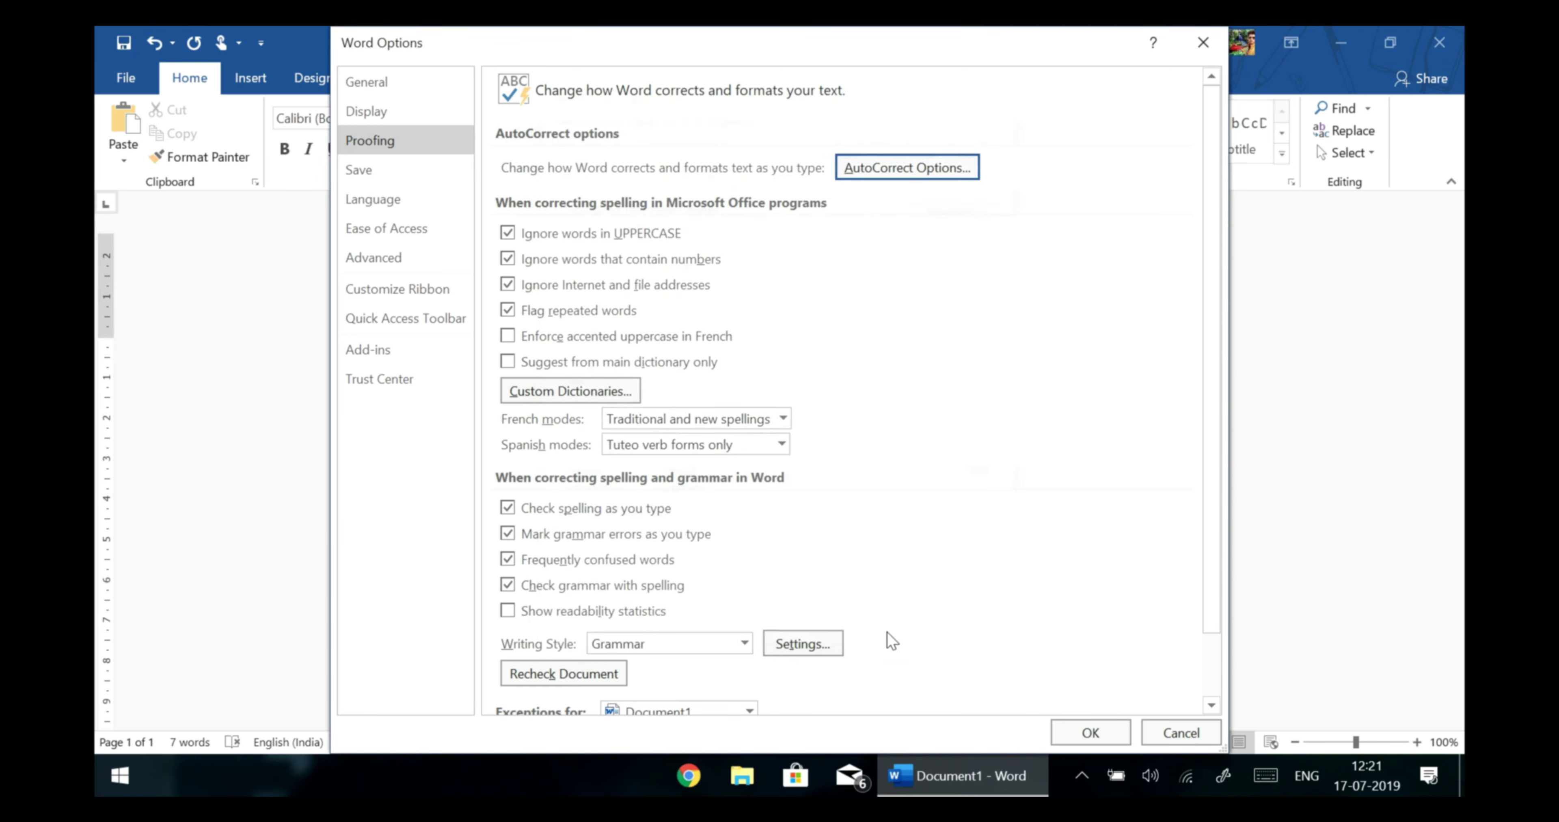
left_click(1201, 39)
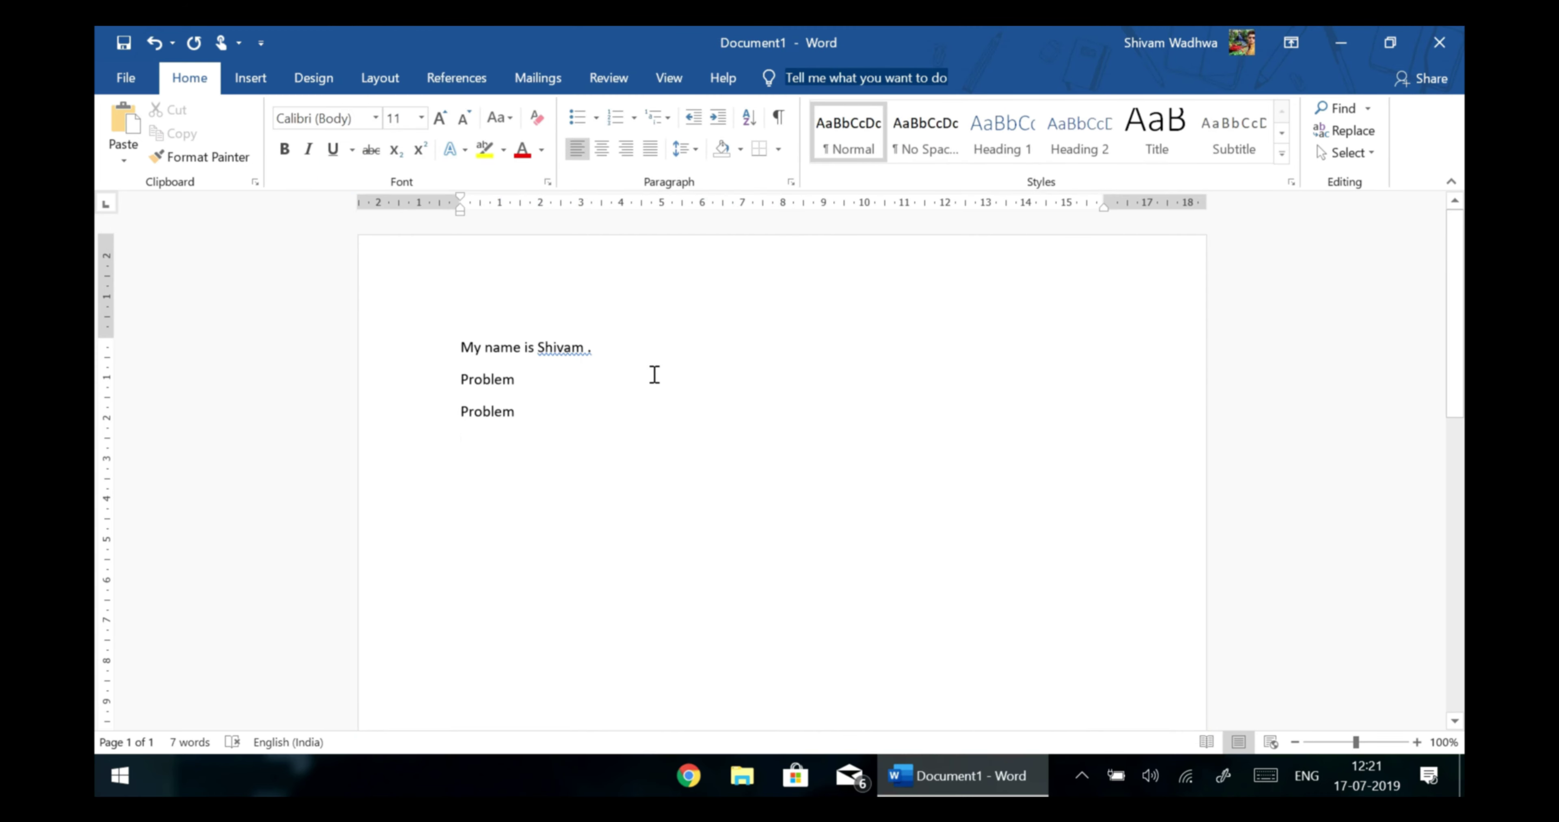
Type 'gst' and 'almost' so they autocorrect to 'Good and Service Tax' and 'Almost'.
type("gst ")
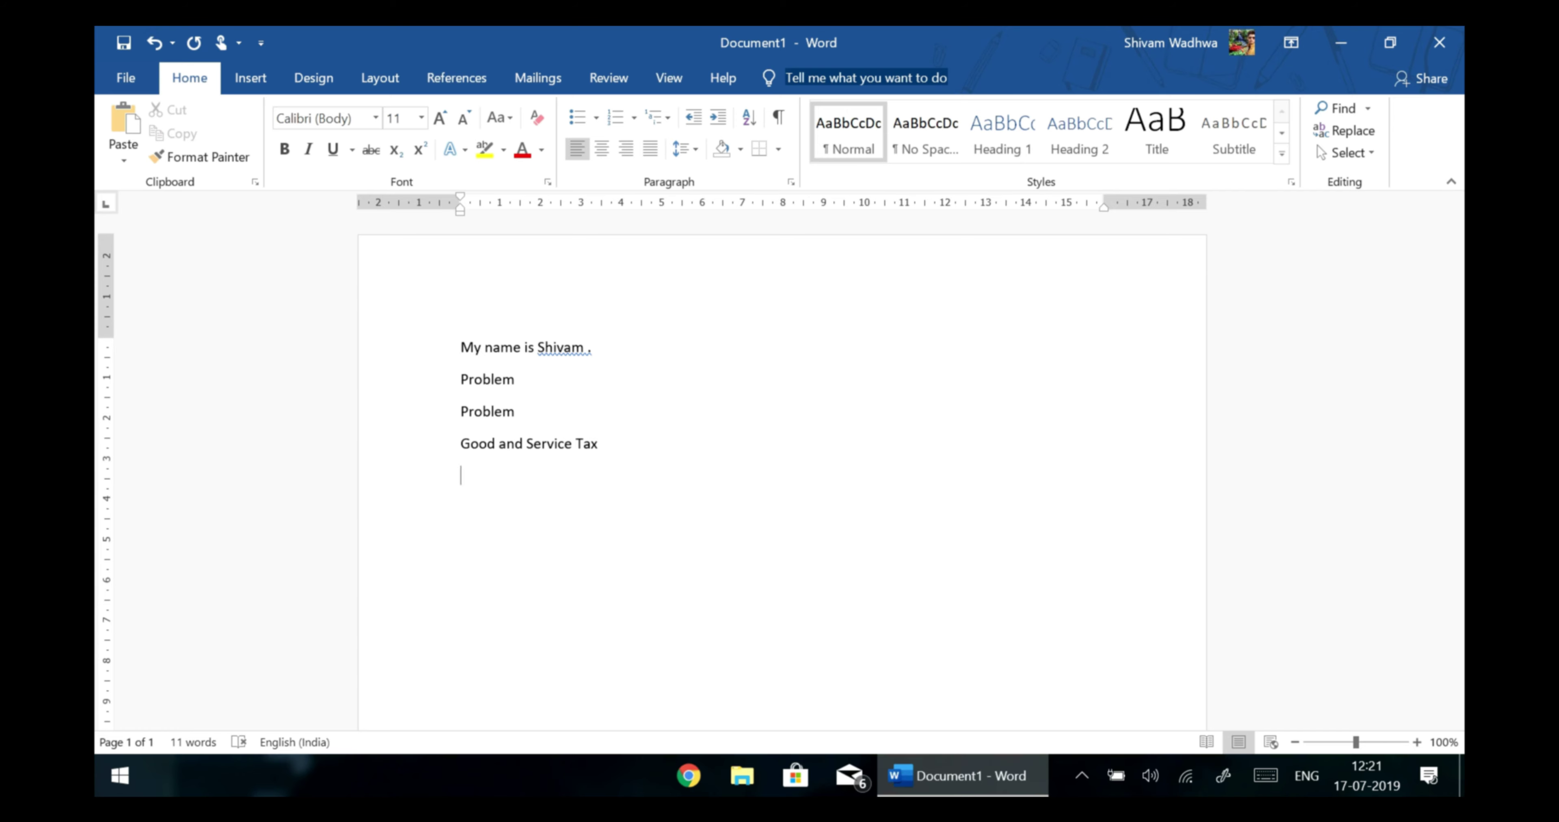
type("almo")
type("st")
key("Return")
left_click(129, 68)
scroll(167, 701, "down", 1)
Delete the 'gst' AutoCorrect entry in the Proofing settings and close both dialogs.
left_click(168, 696)
left_click(454, 140)
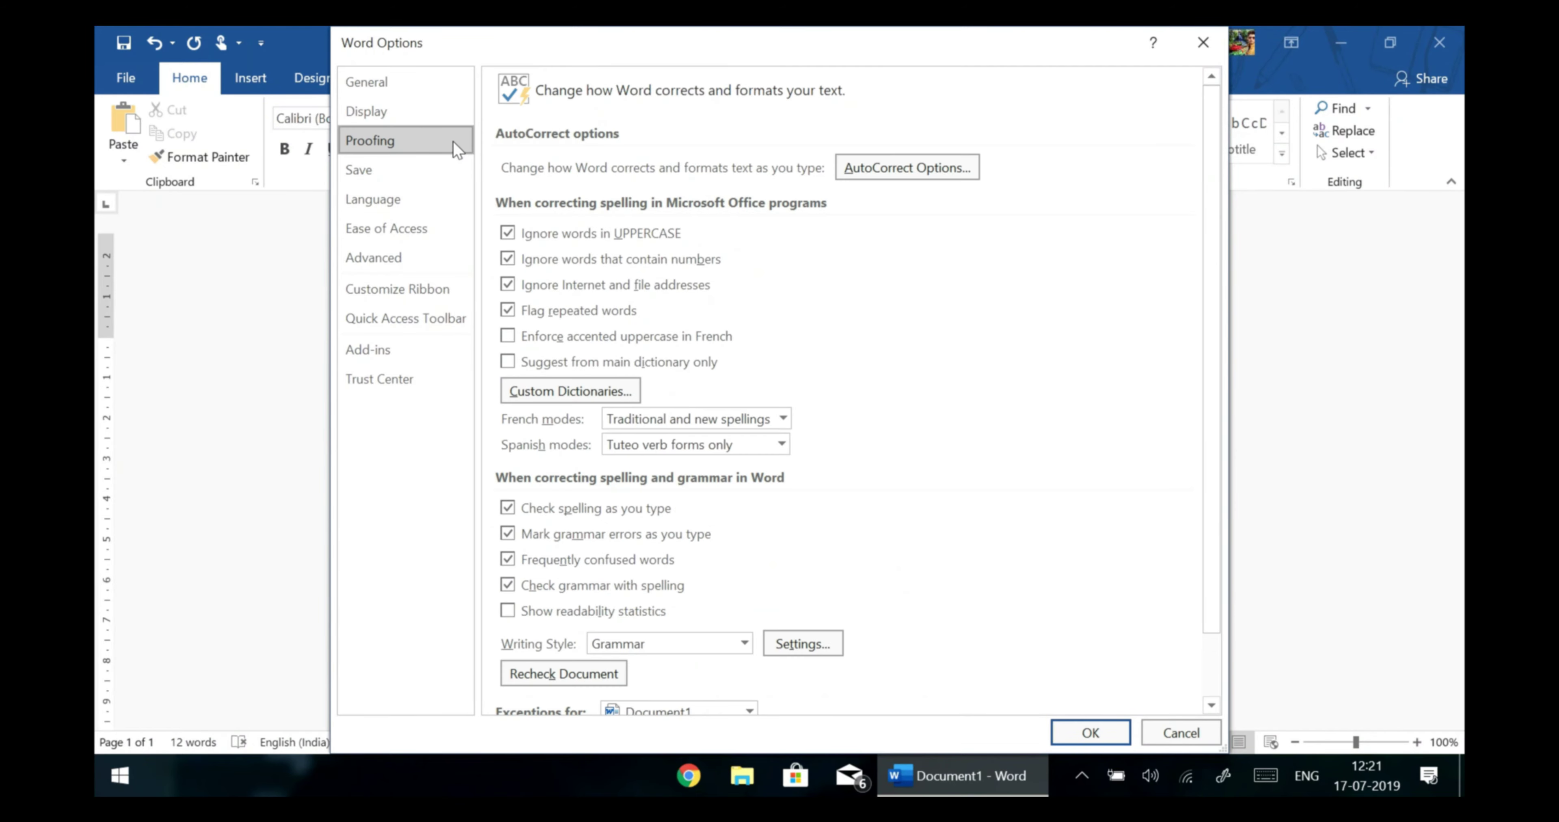
left_click(871, 158)
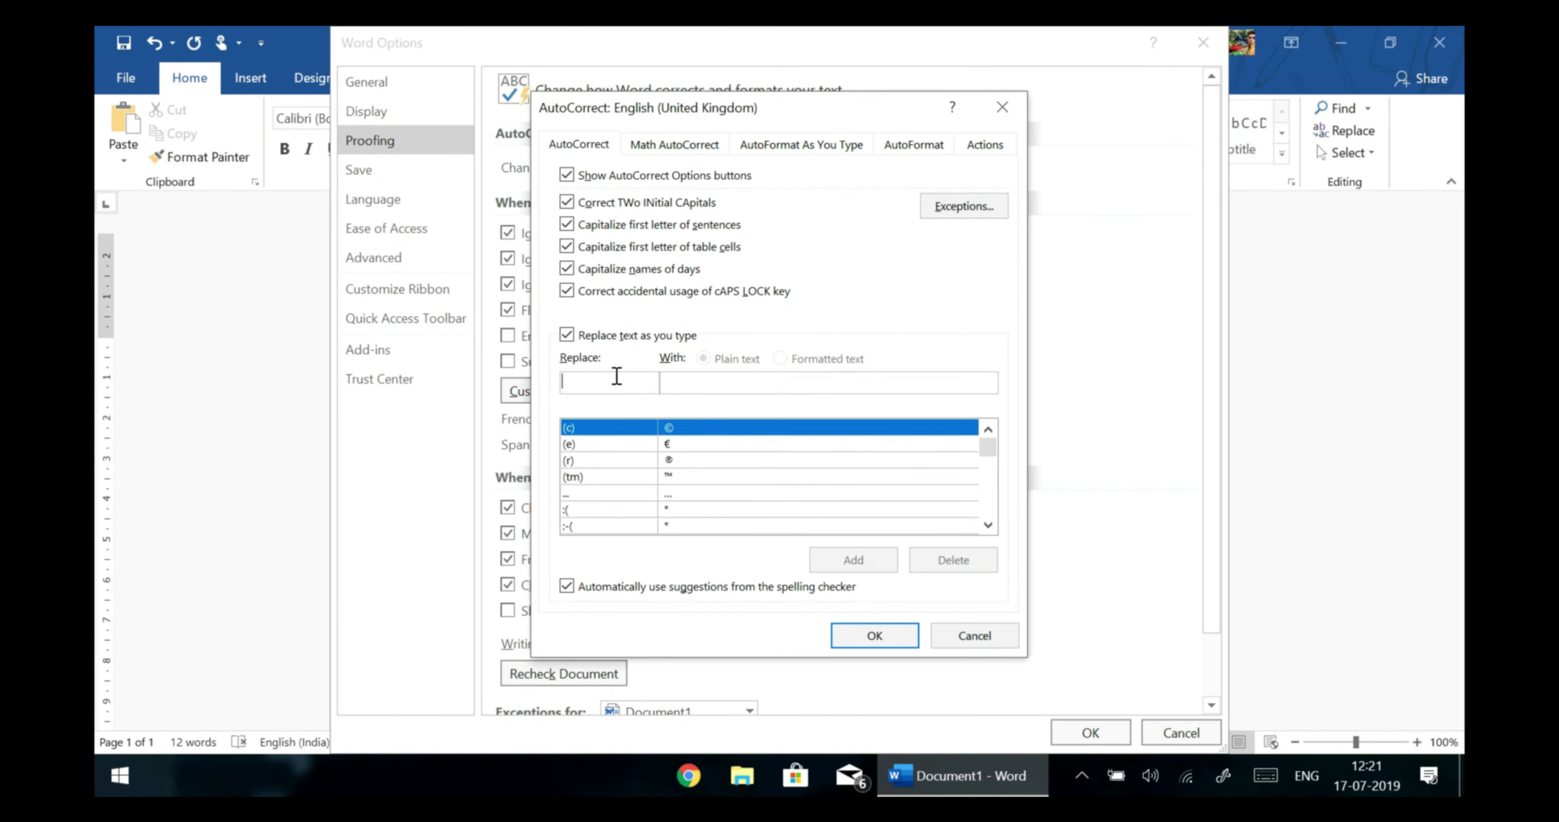
type("gst")
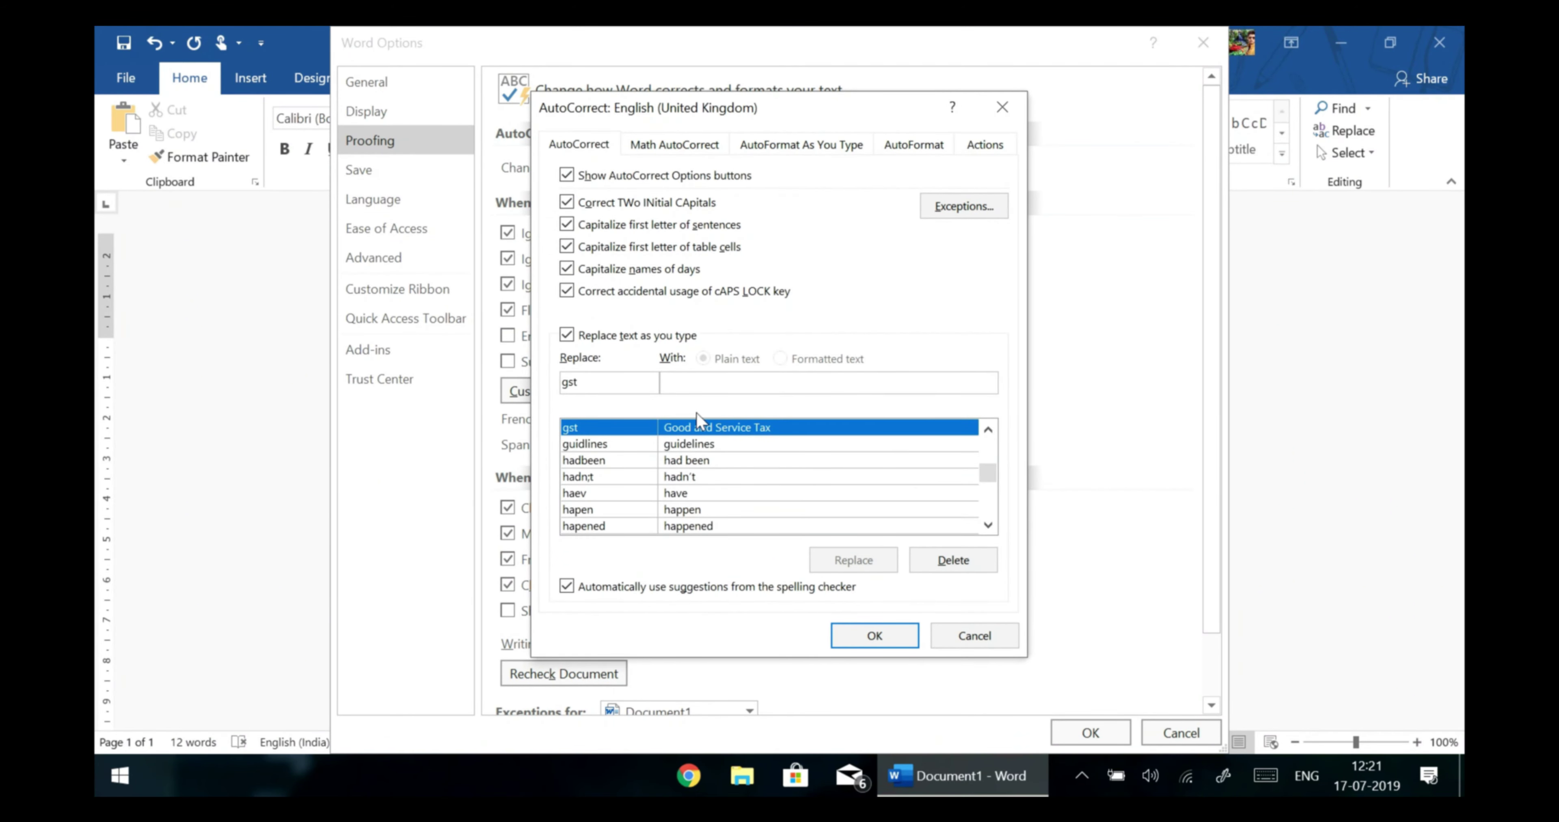
left_click(975, 569)
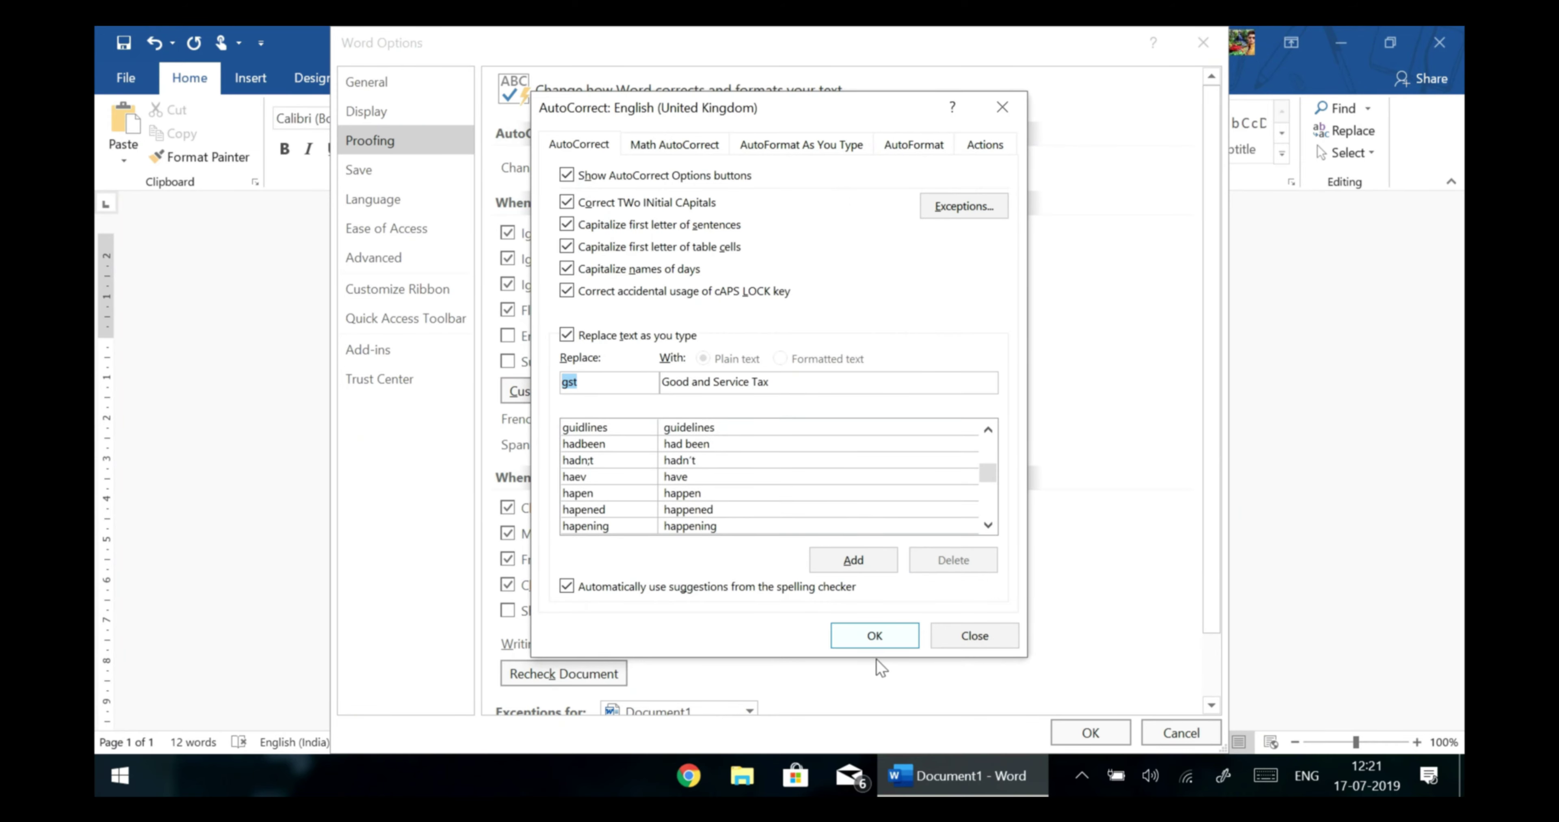
left_click(875, 641)
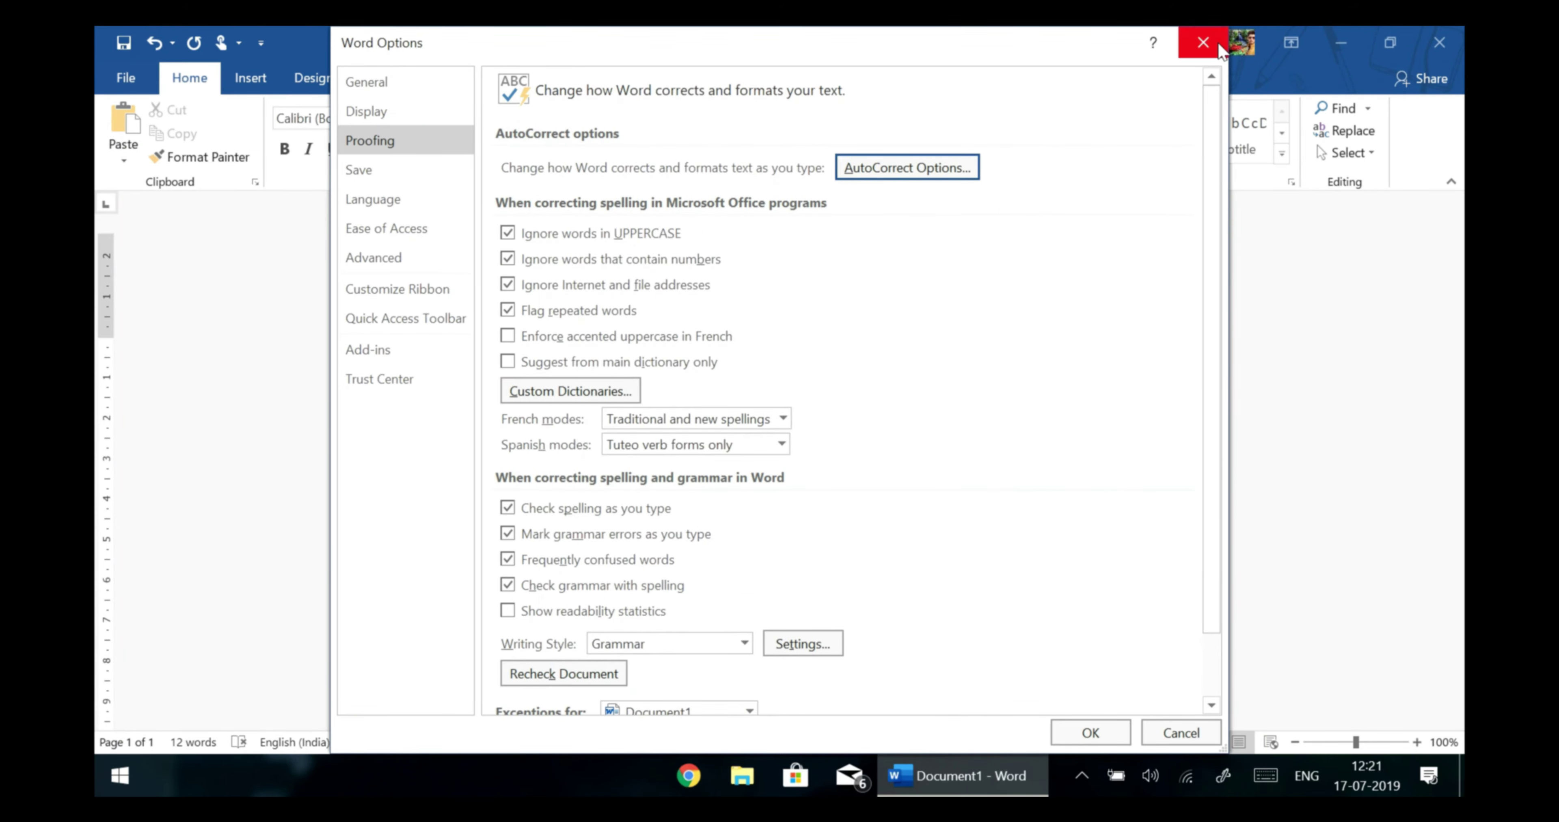
left_click(1202, 42)
Type 'gst' to confirm it stays 'Gst', then close Document1 without saving.
type("gst")
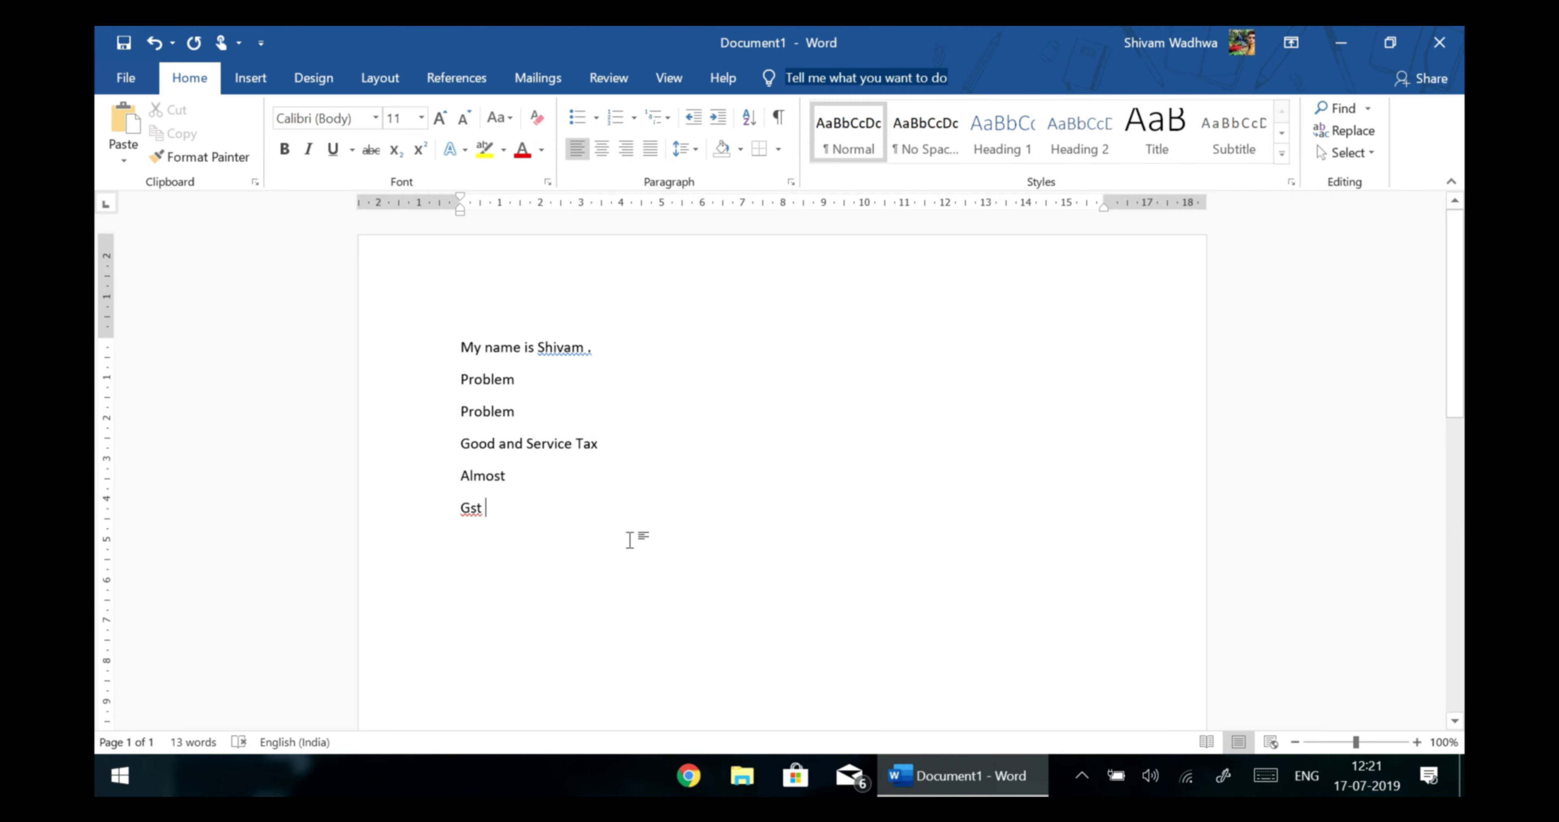
left_click(126, 78)
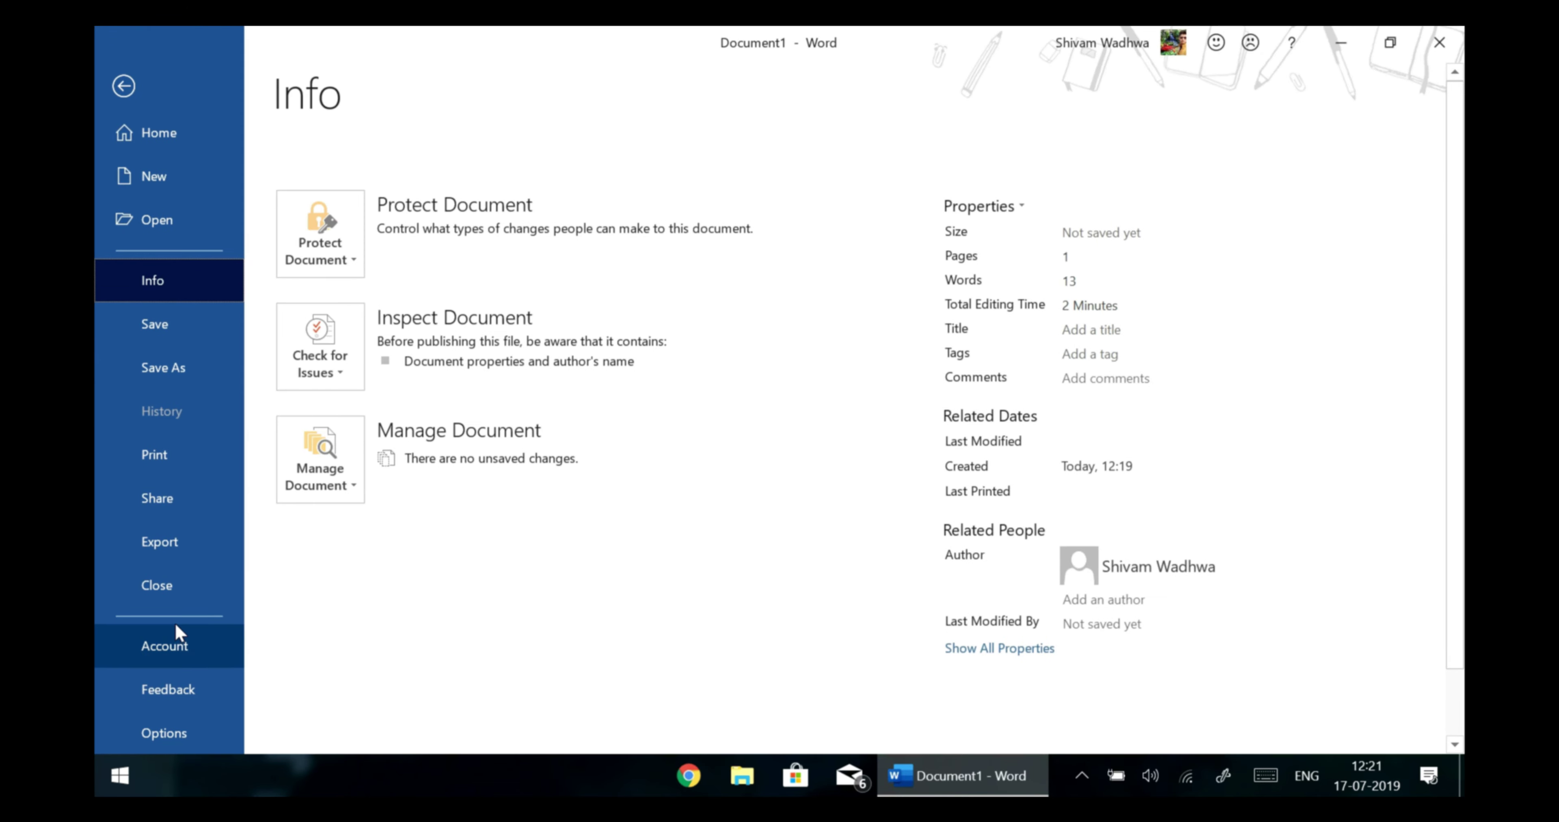
left_click(175, 590)
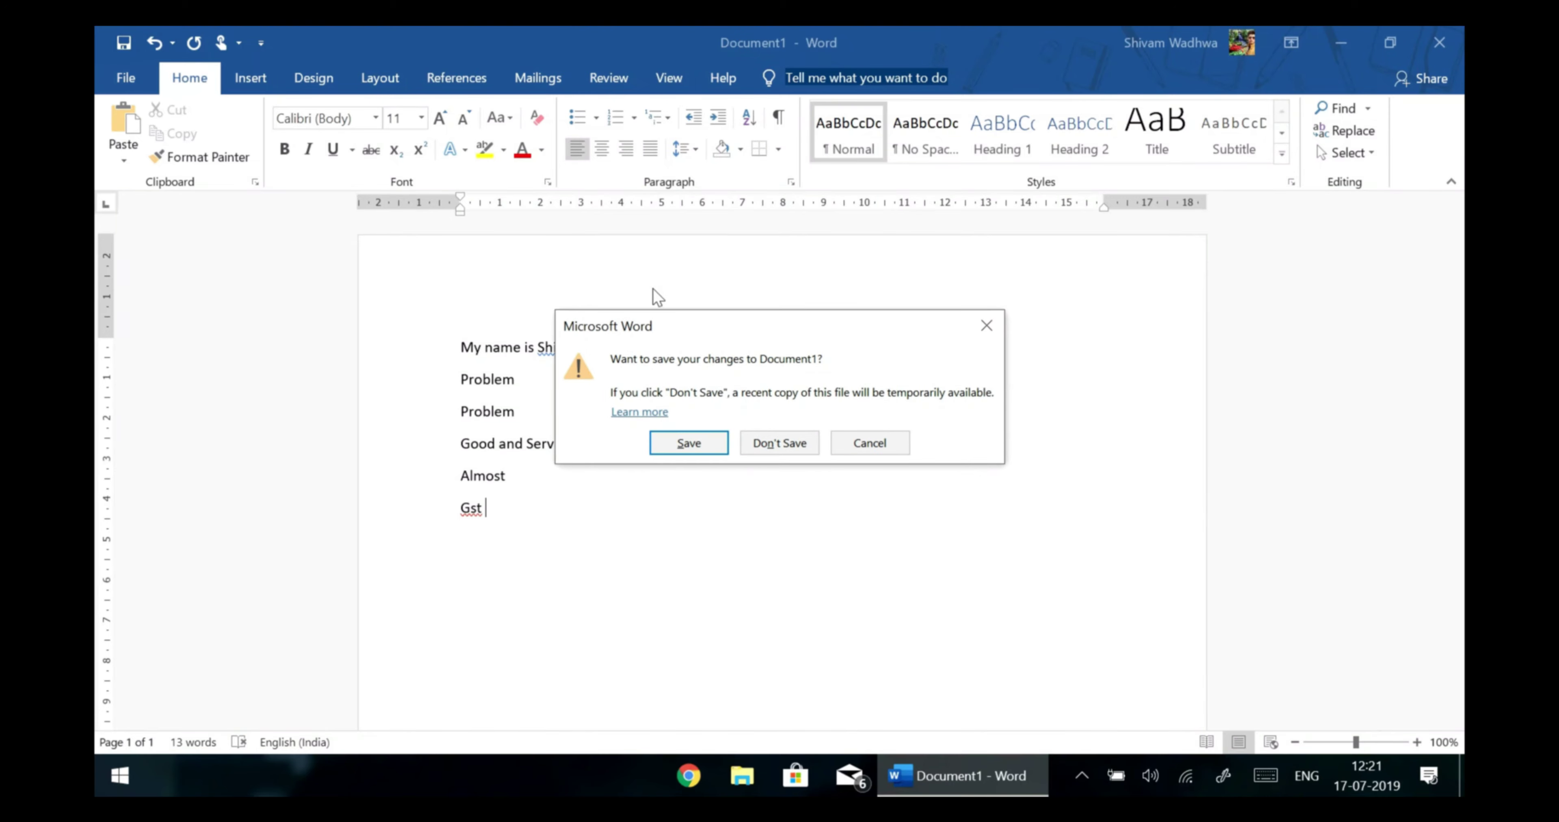
left_click(763, 444)
Open the Education document from This PC > Desktop.
left_click(115, 73)
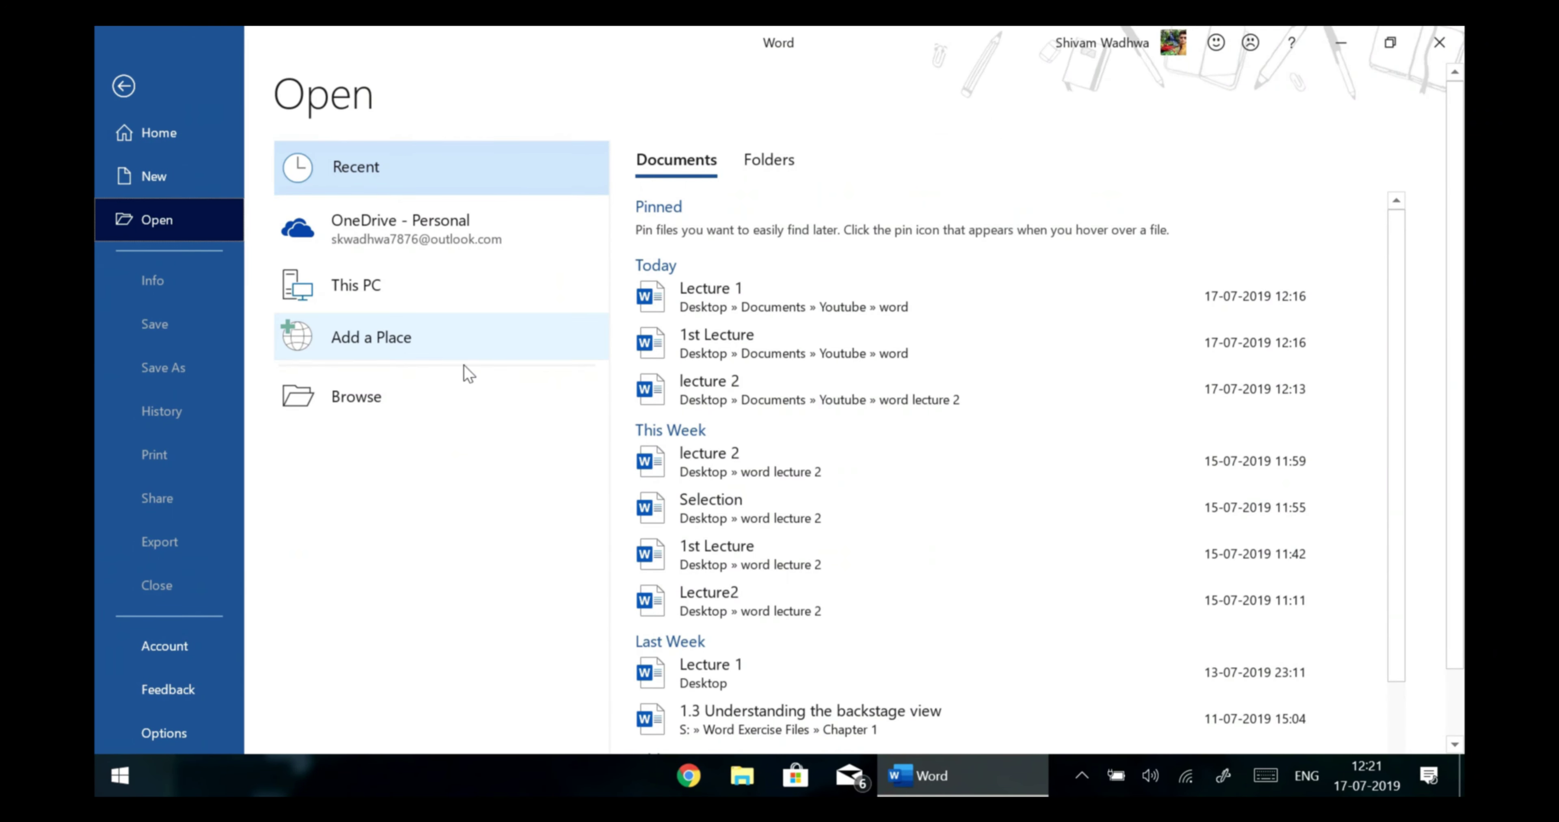
left_click(423, 390)
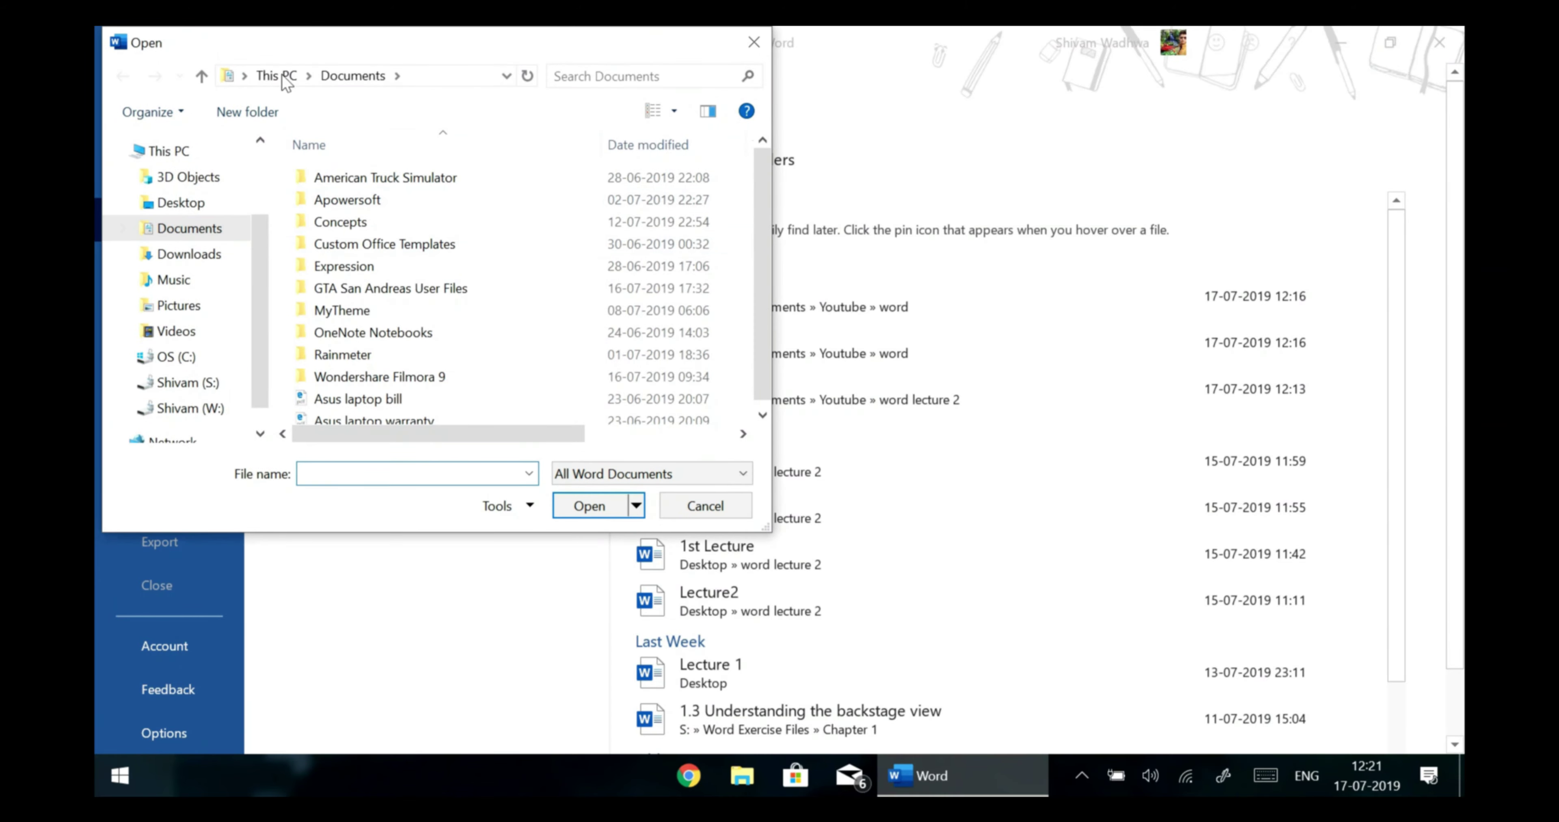
left_click(278, 75)
left_click(180, 202)
left_click(366, 211)
double_click(367, 218)
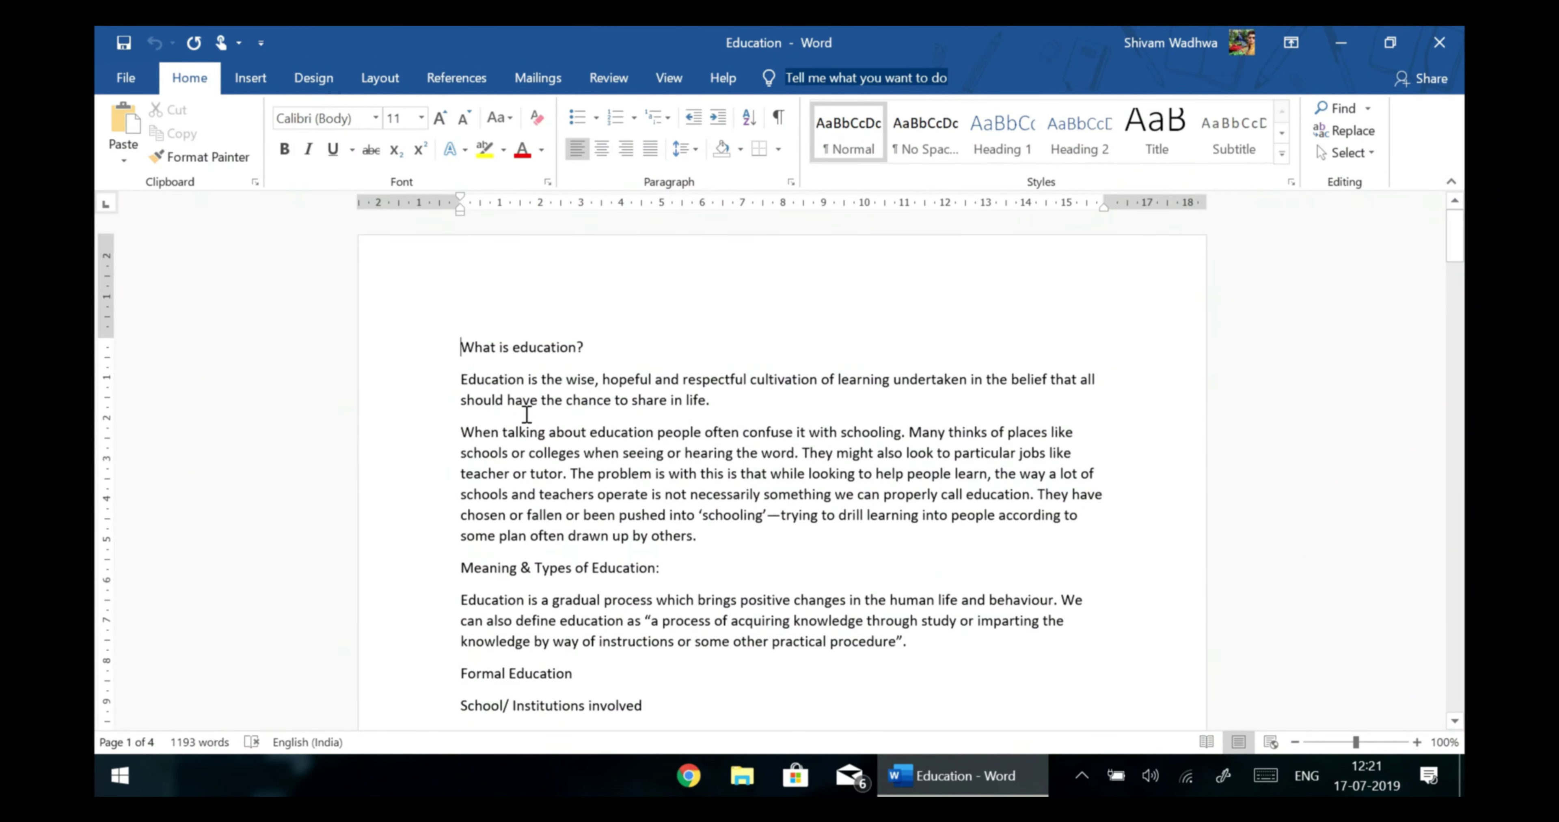
Compare center, right and left alignment on the 'When talking about education' paragraph, finishing with Justify.
left_click(525, 453)
left_click_drag(466, 422, 750, 536)
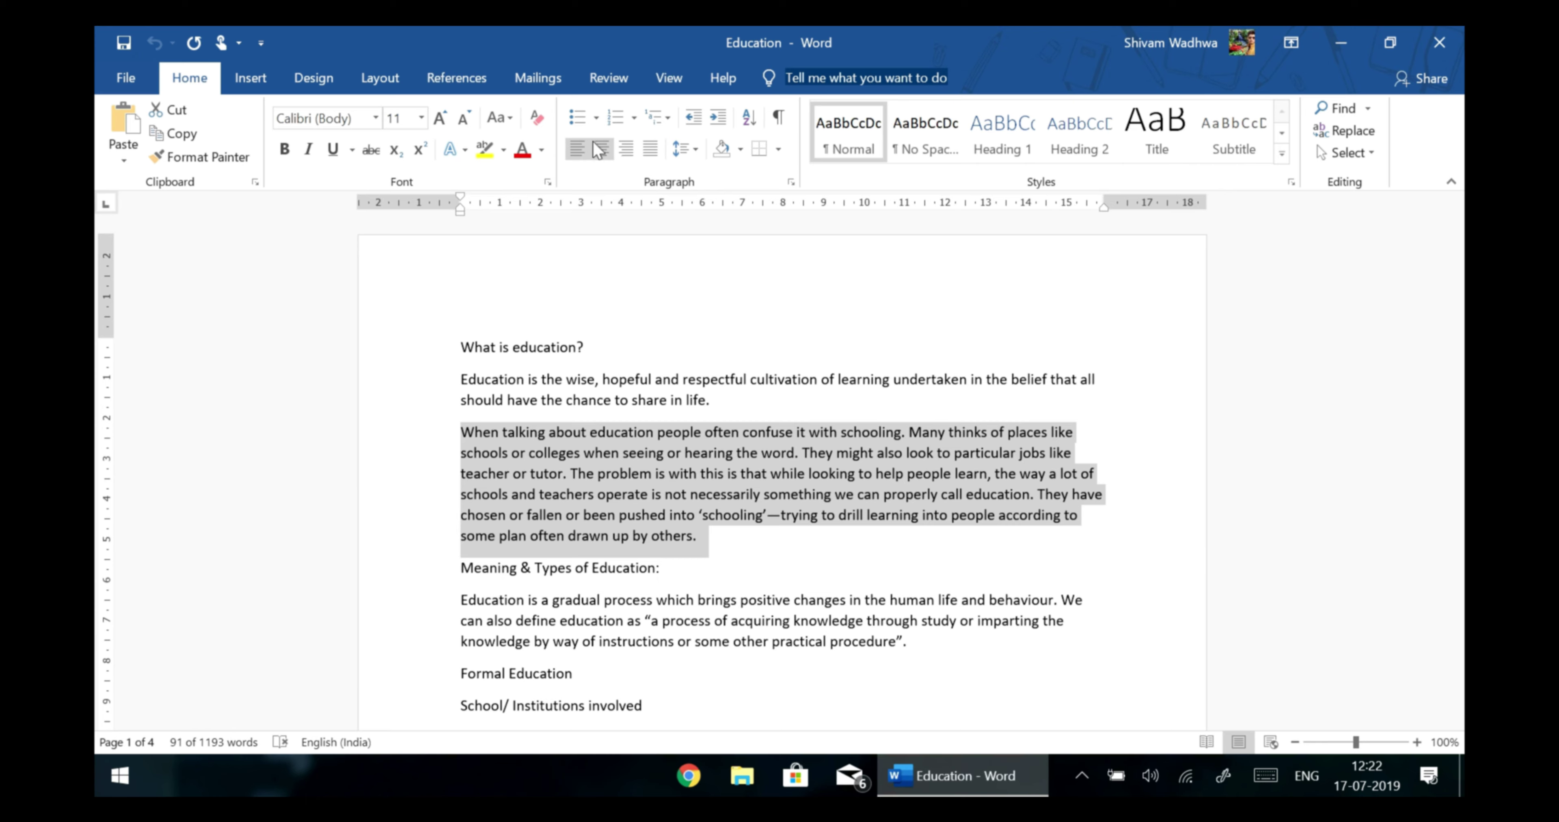
left_click(602, 149)
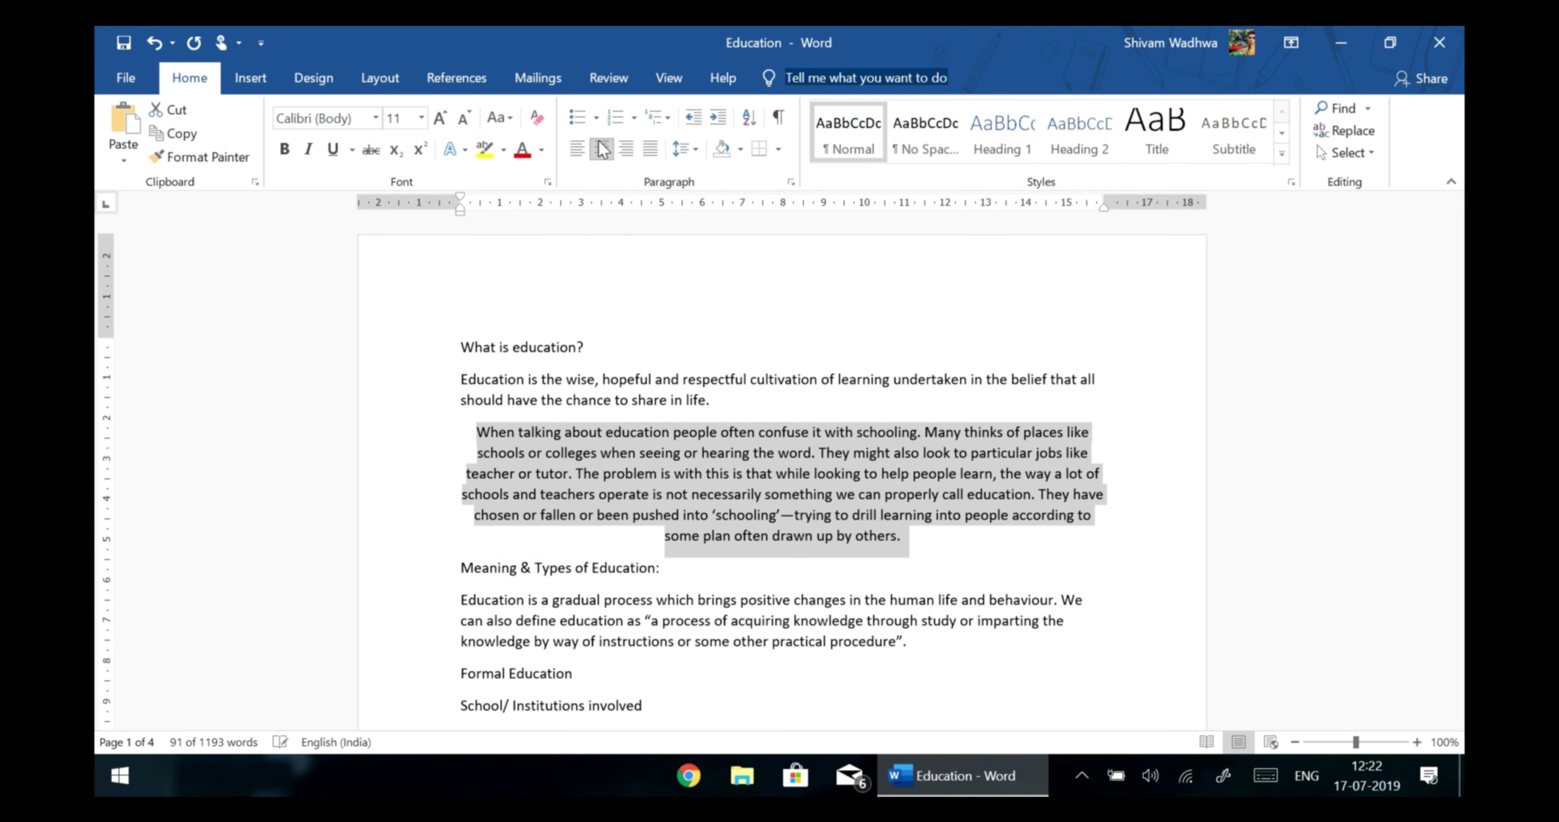
left_click(625, 151)
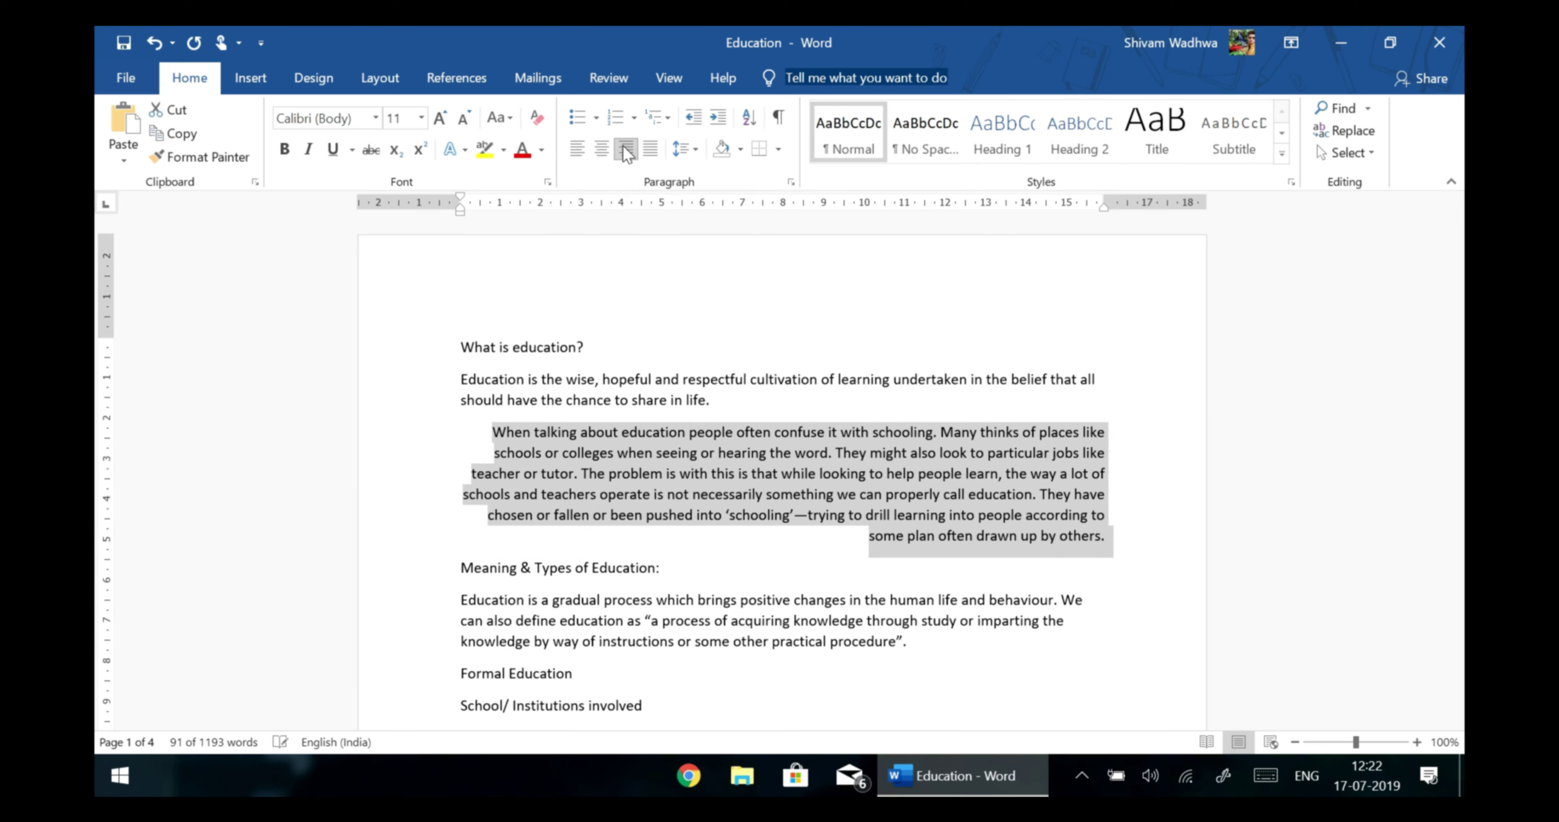
left_click(649, 151)
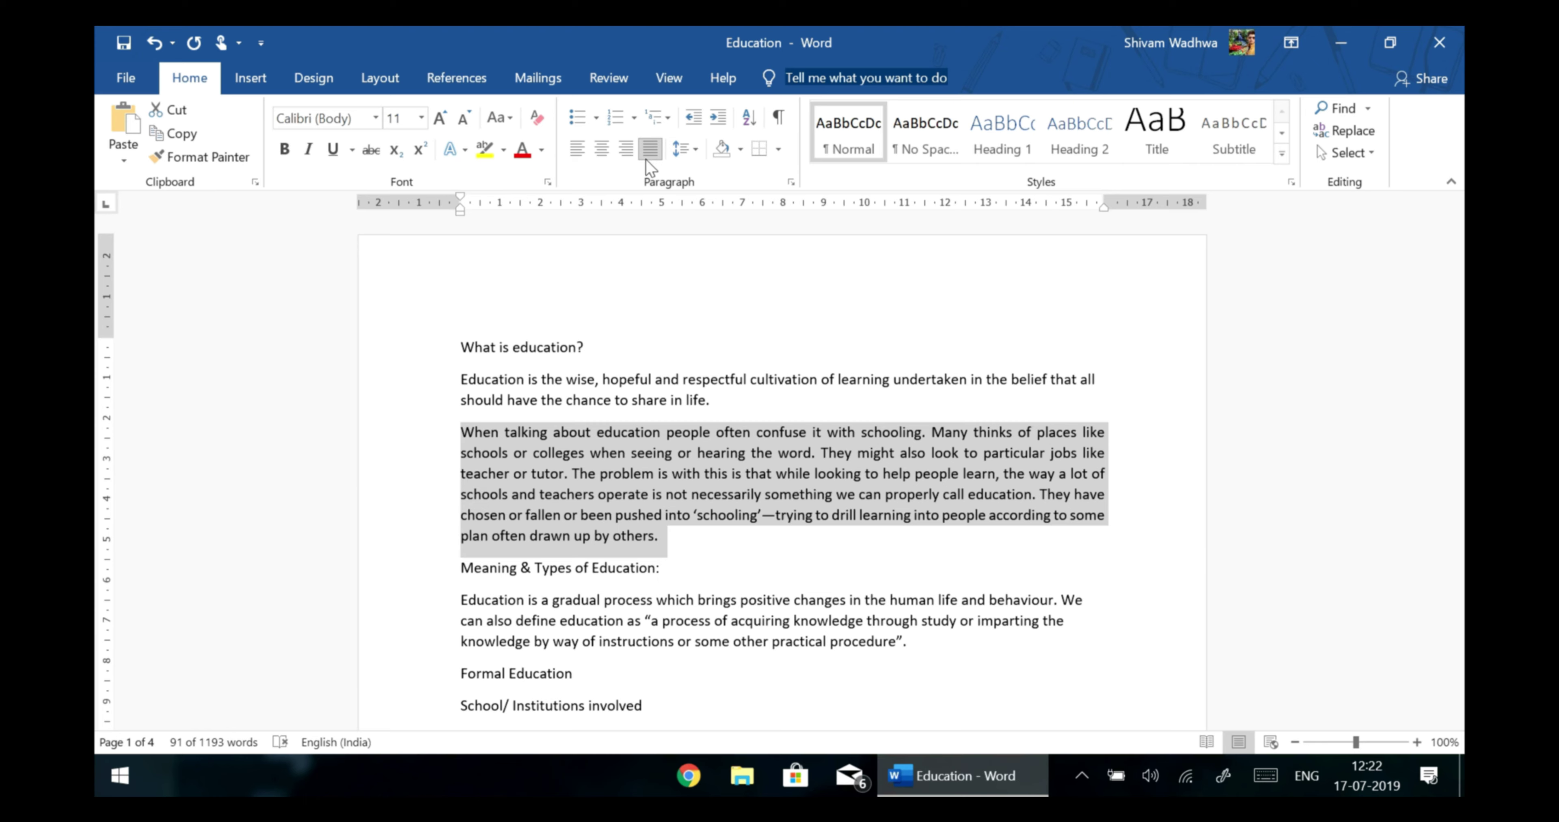
left_click(587, 151)
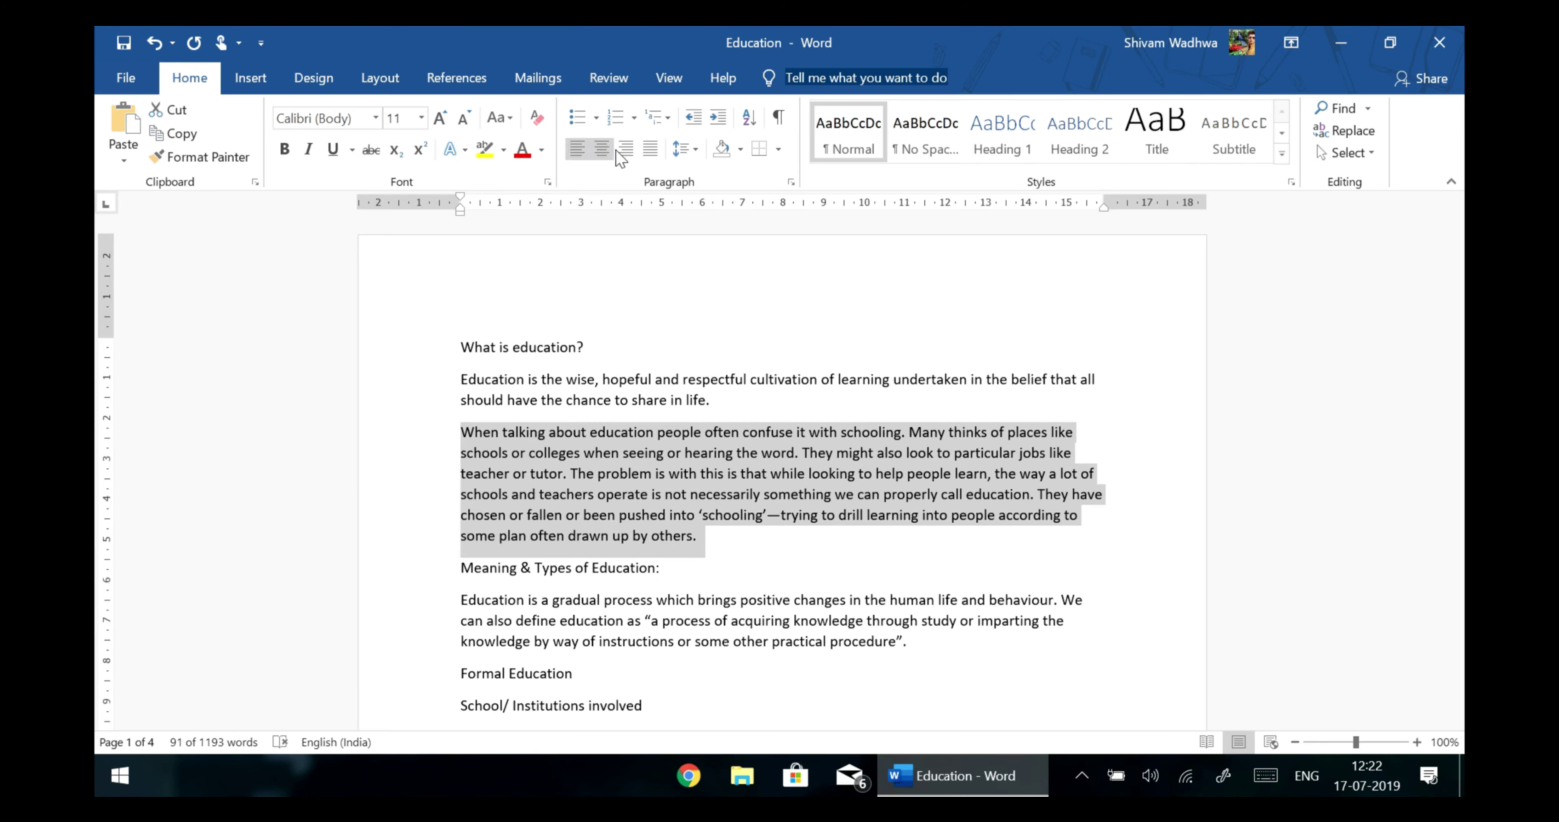
left_click(652, 151)
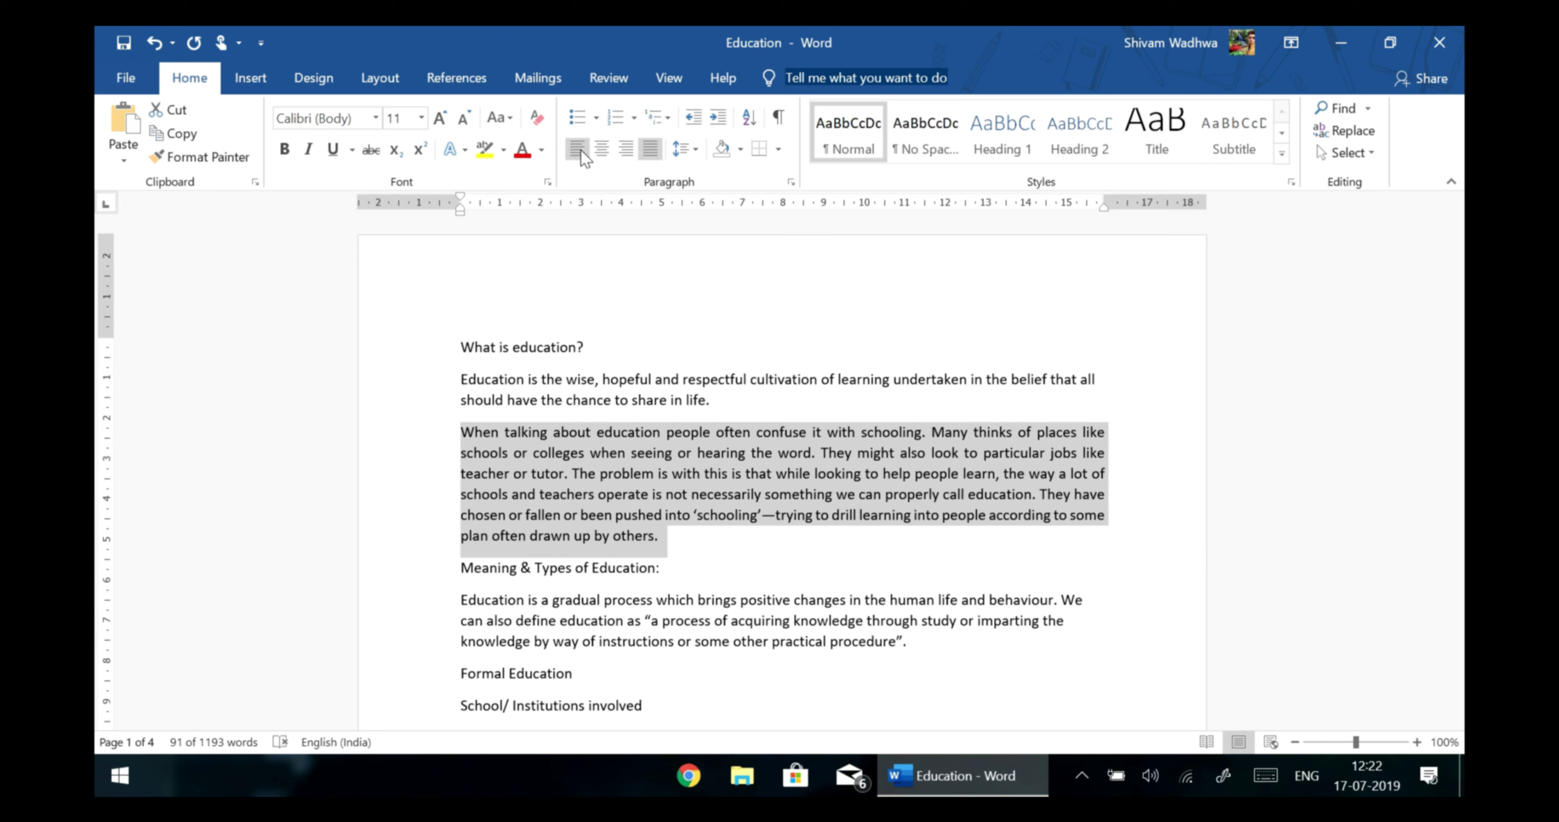
left_click(581, 150)
left_click(650, 150)
left_click(582, 148)
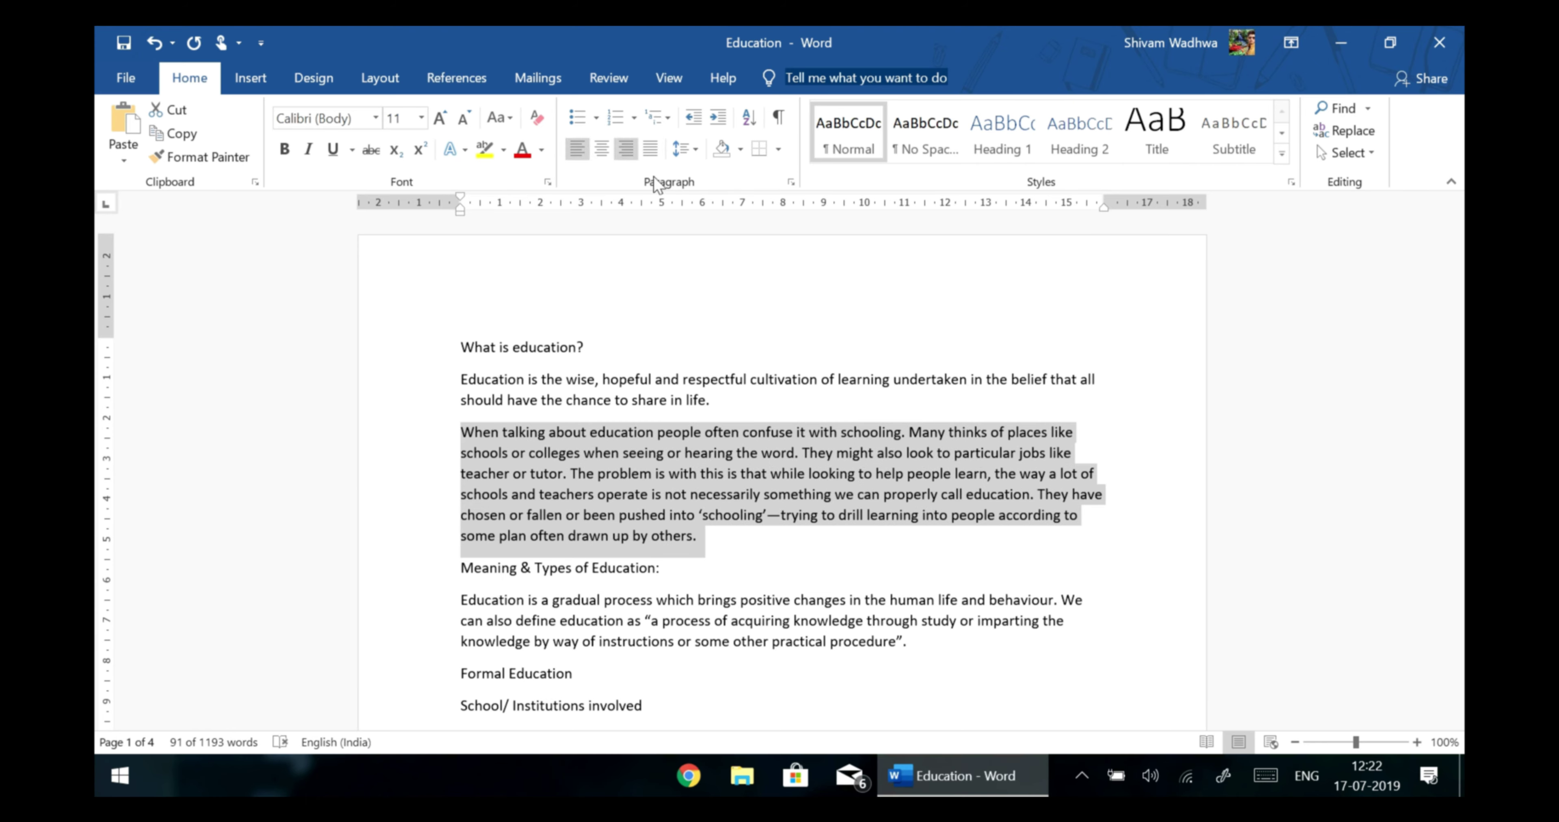
left_click(650, 150)
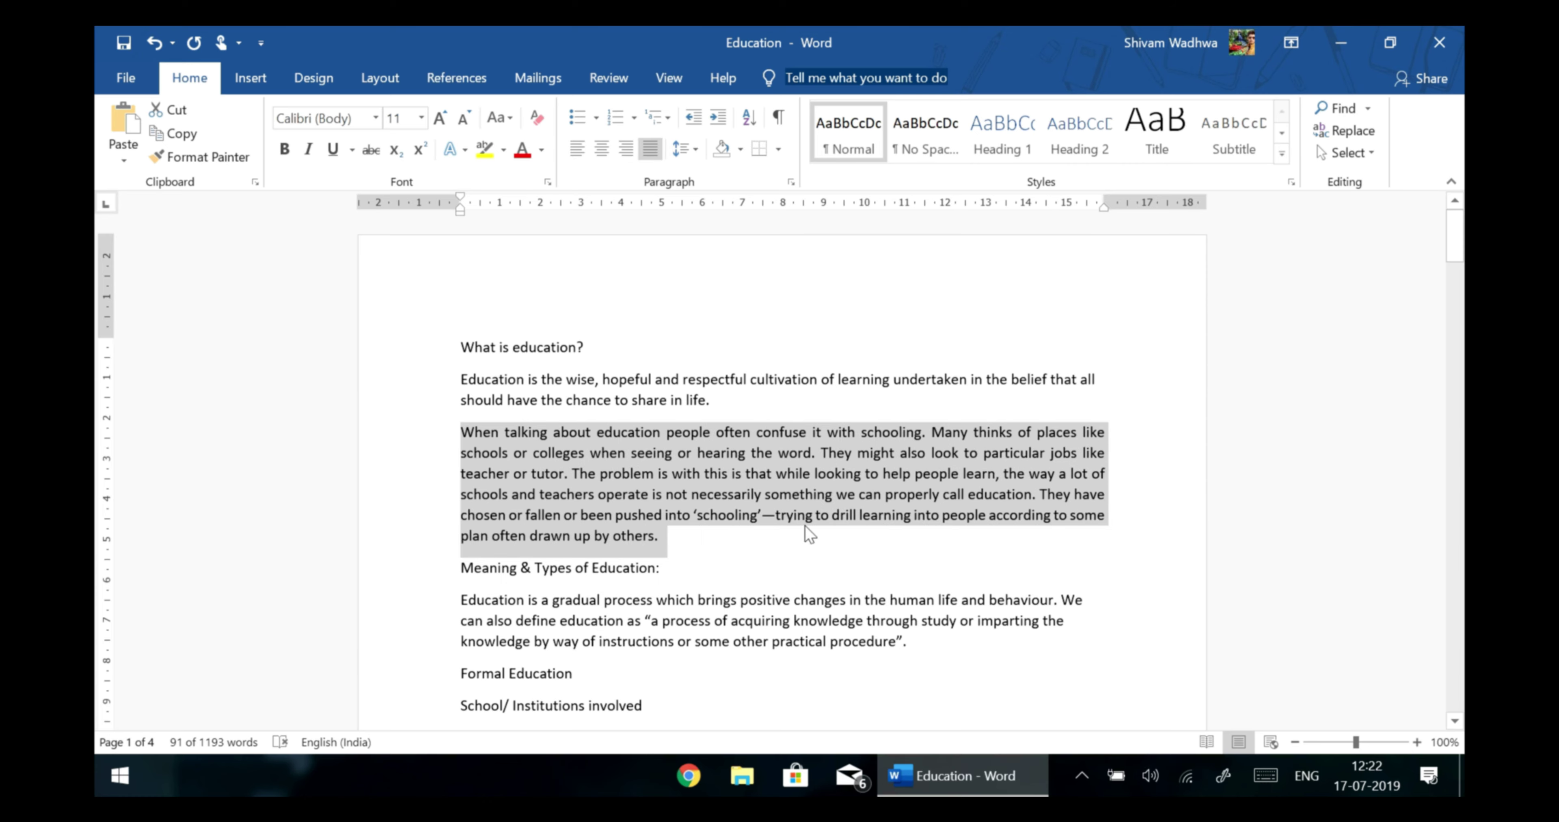
scroll(805, 525, "down", 1)
Justify the 'Education is a gradual process' paragraph and deselect it.
left_click_drag(463, 548, 915, 593)
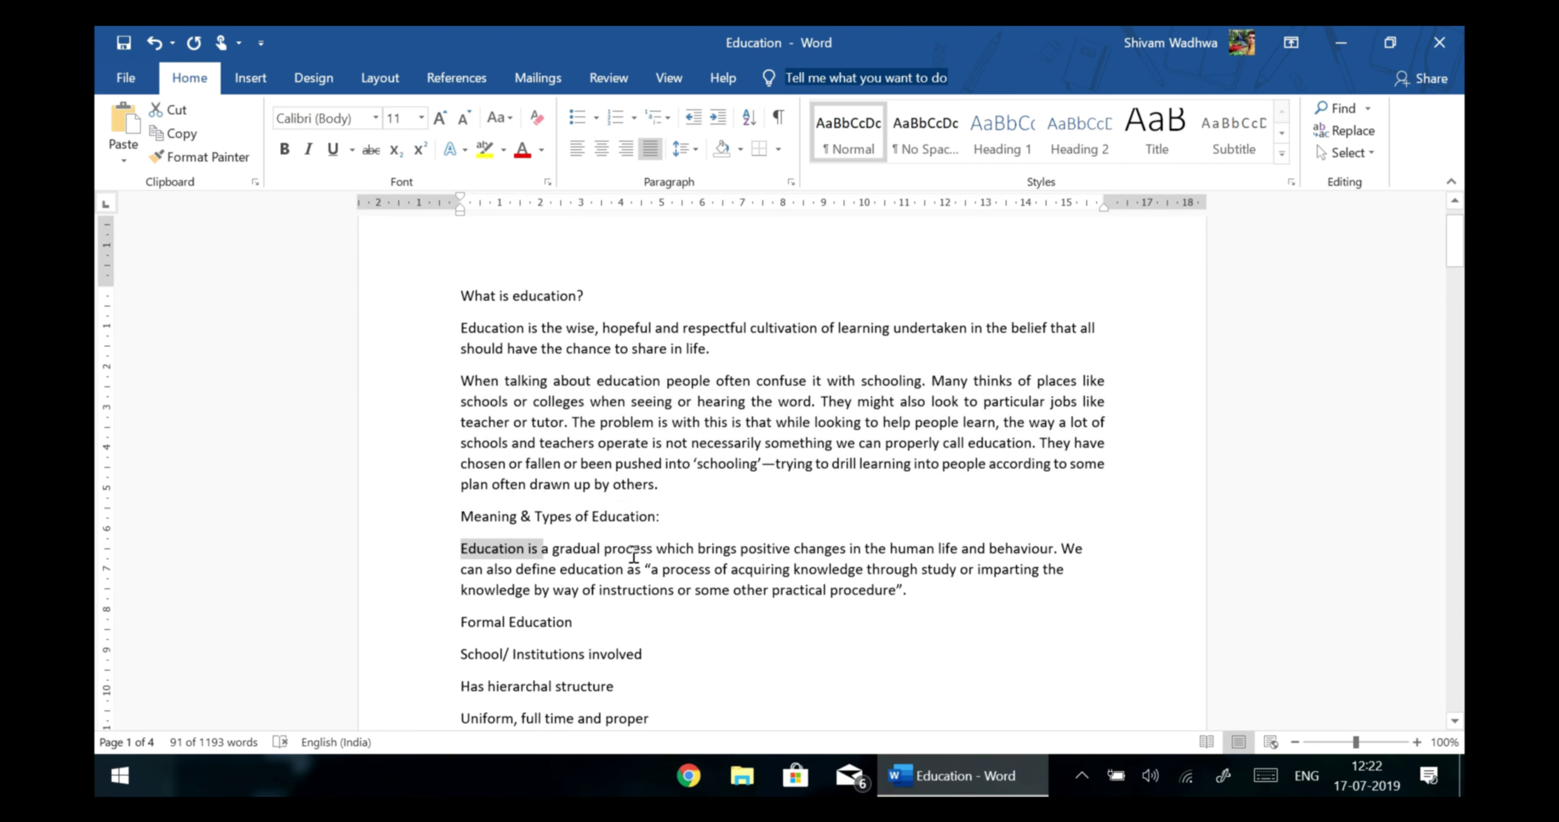
left_click(654, 153)
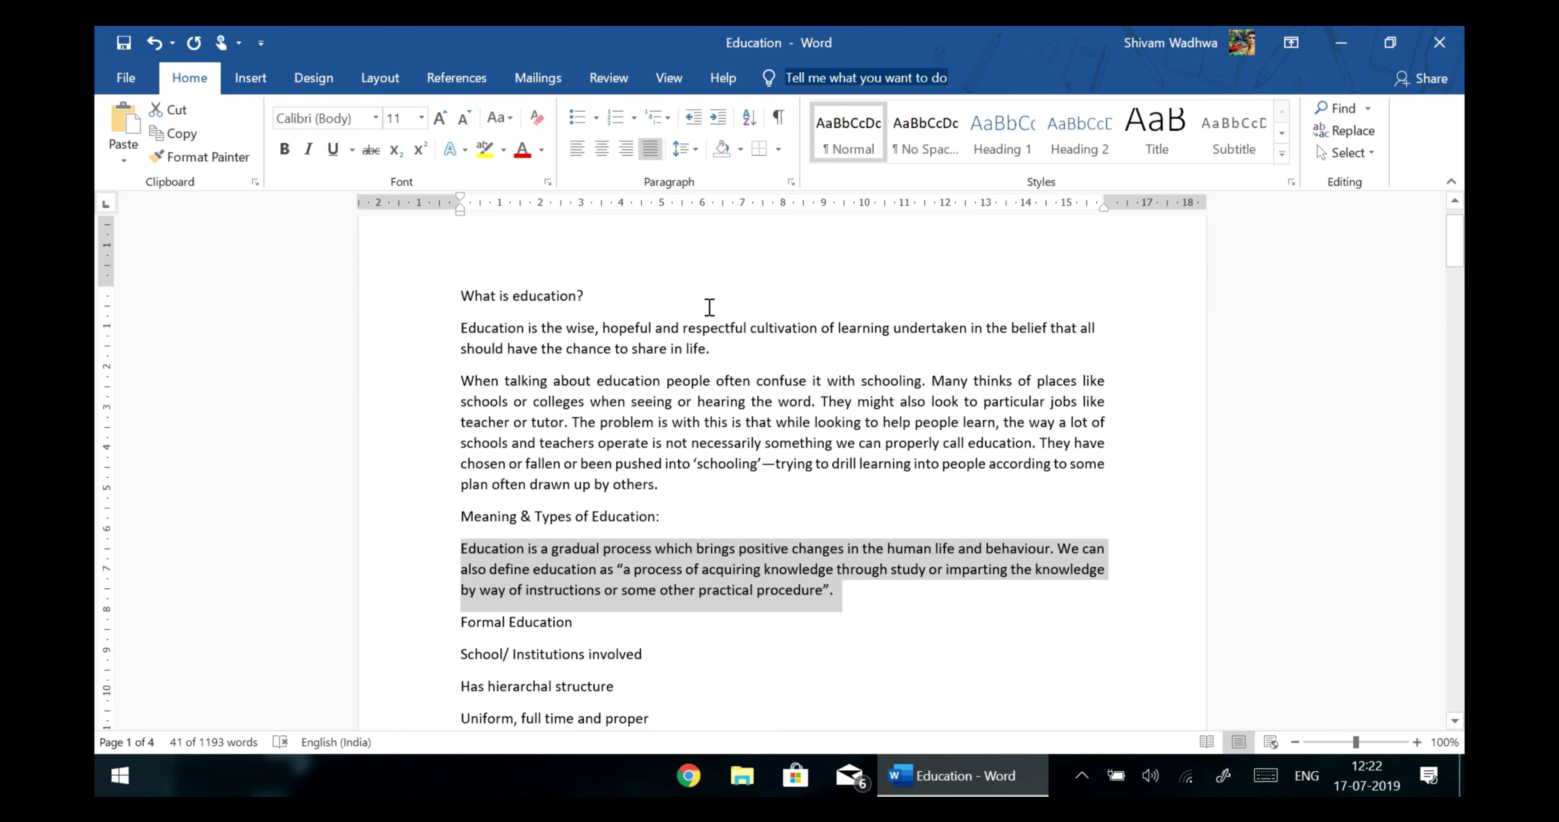
left_click(586, 512)
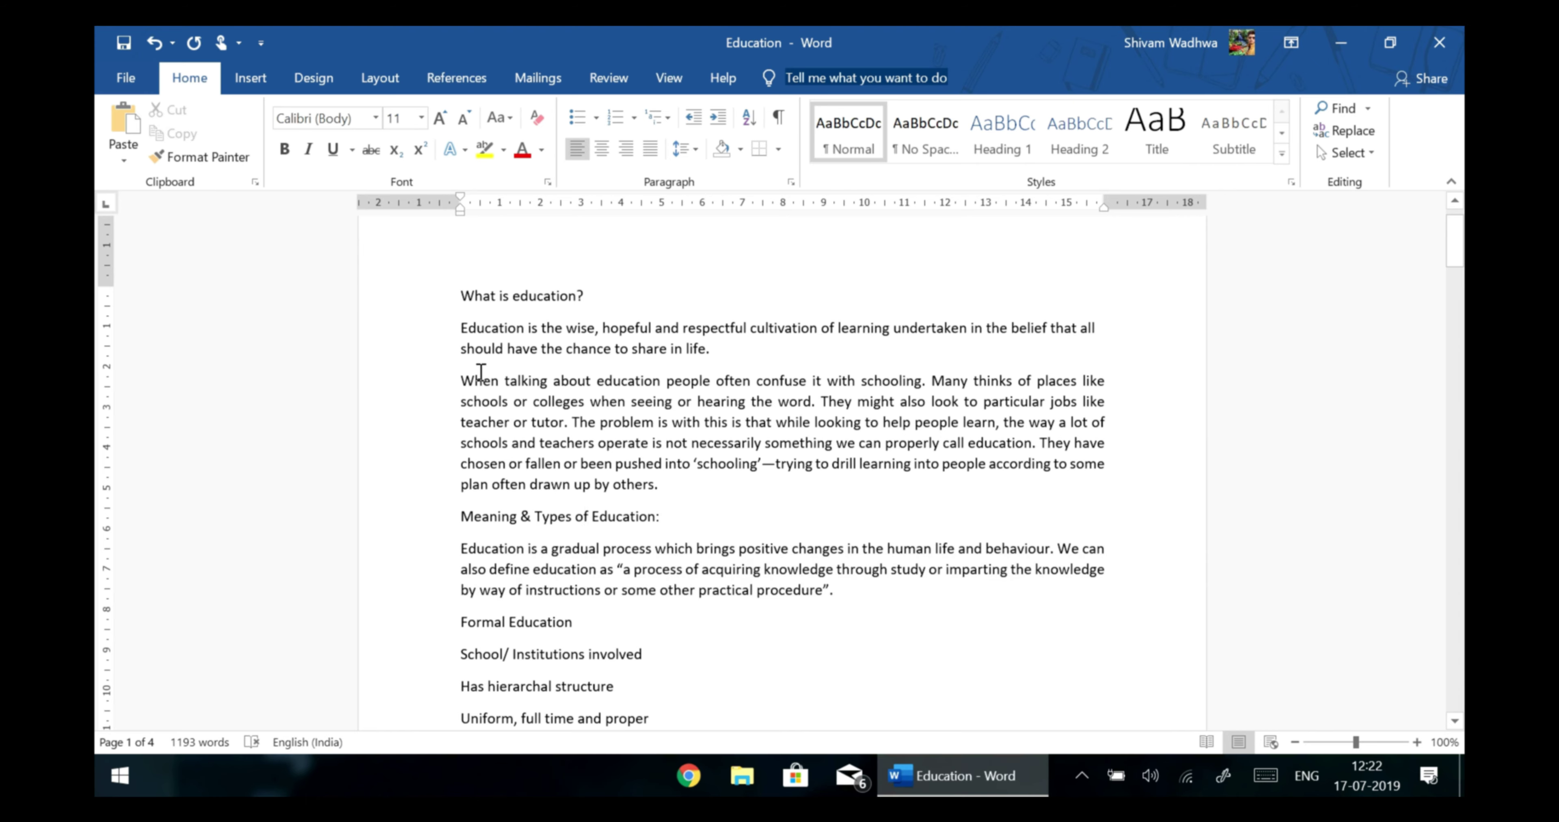
left_click(751, 351)
key("Return")
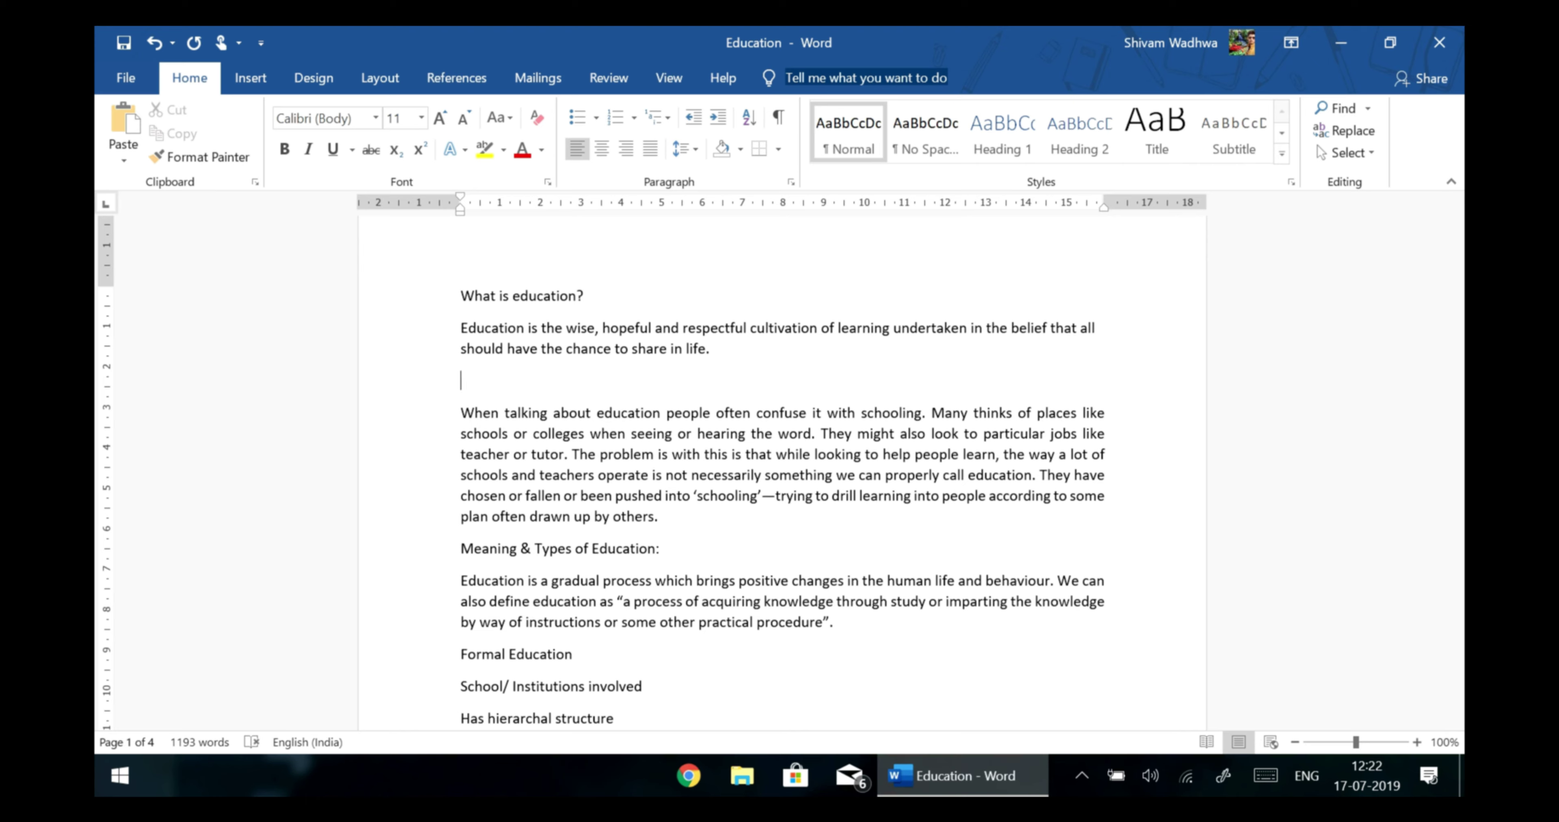
key("BackSpace")
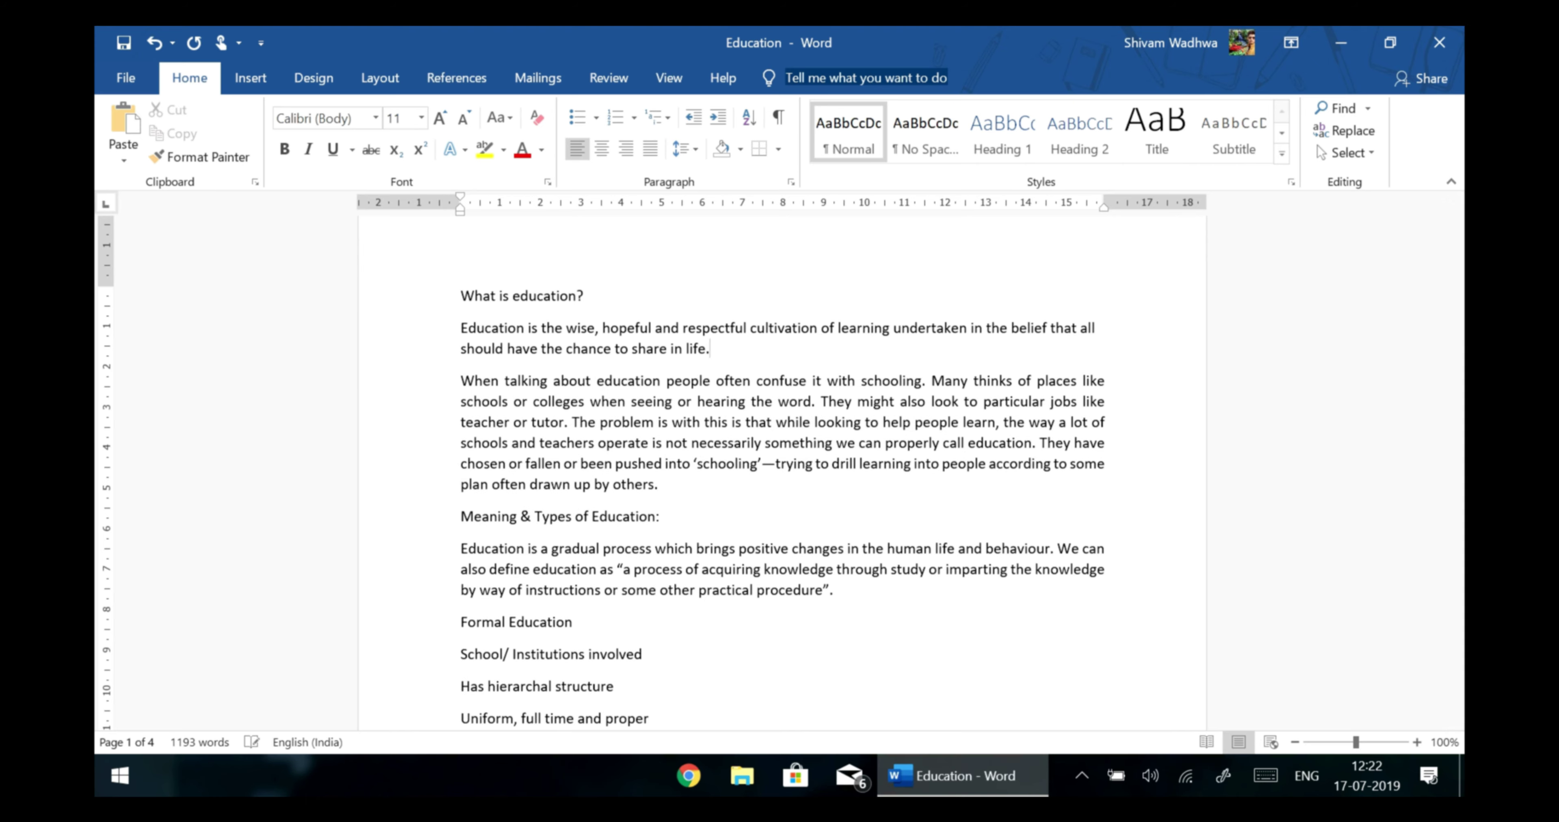
Remove space after and add space before the 'Education is the wise' and 'When talking about education' paragraphs.
double_click(397, 335)
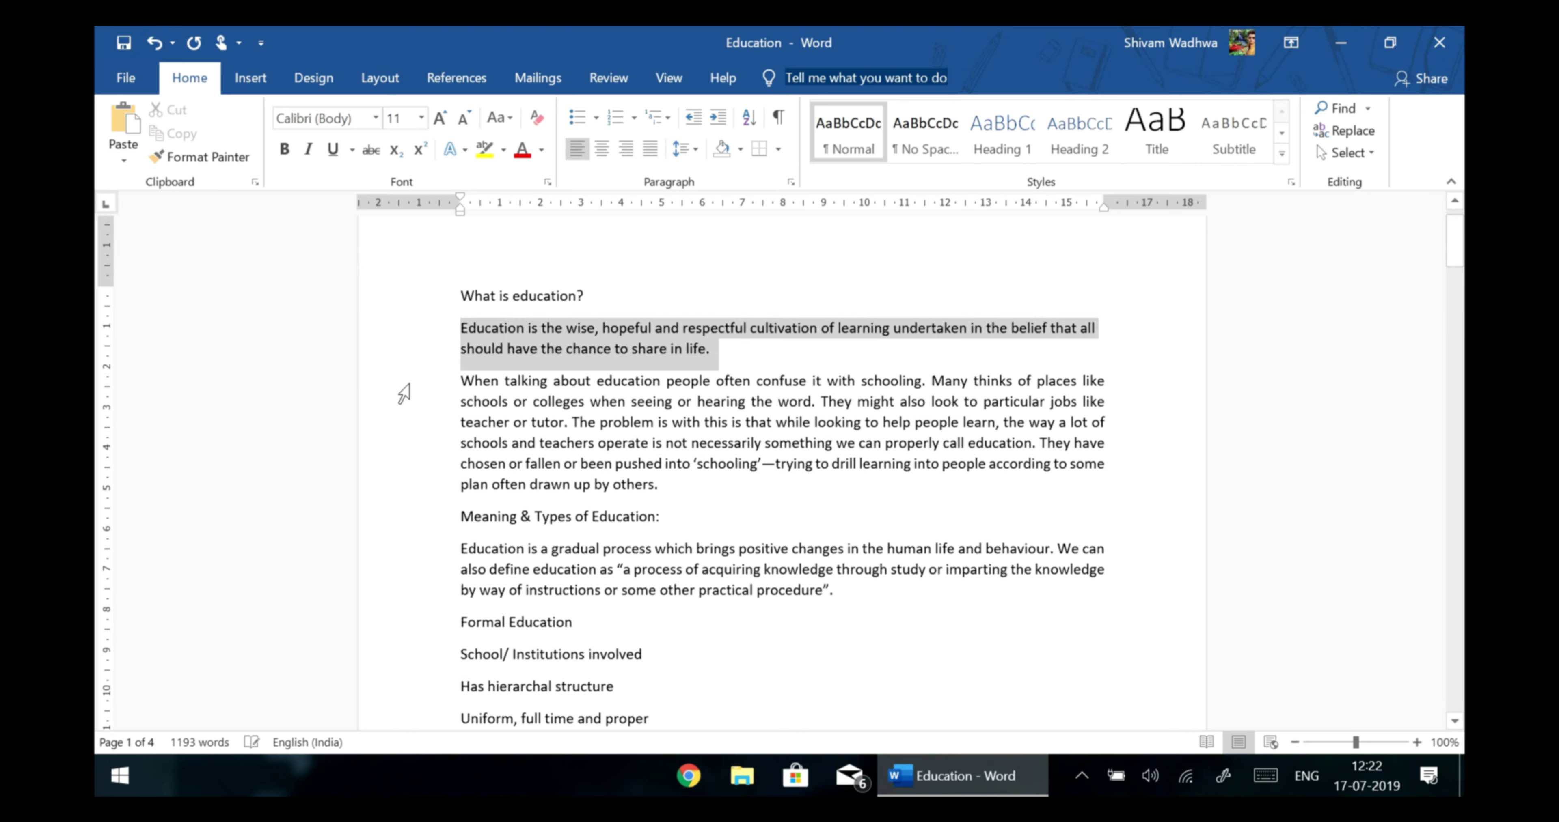
left_click_drag(404, 393, 403, 487)
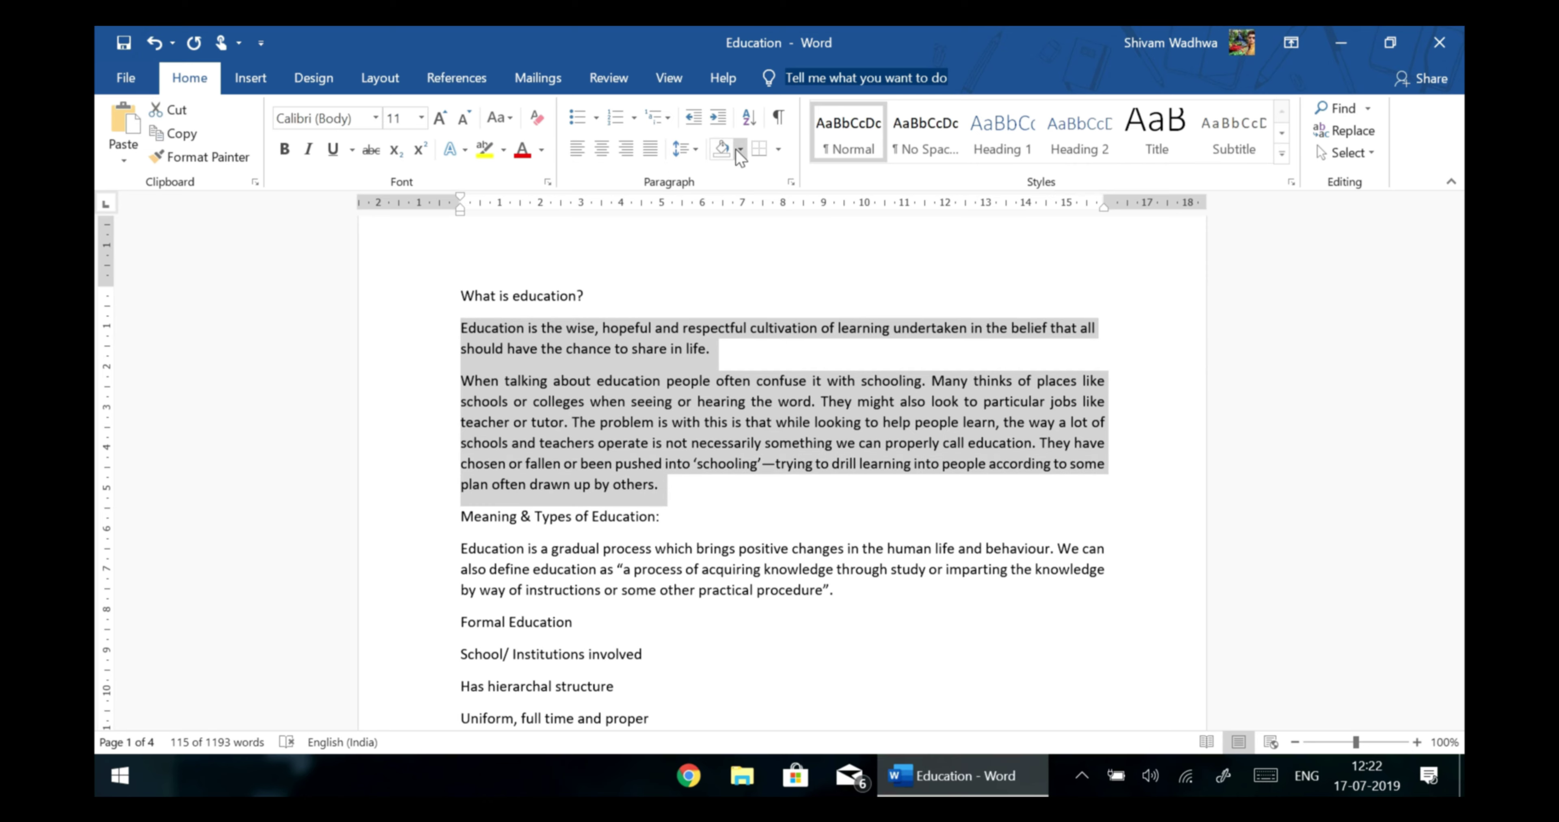
left_click(698, 148)
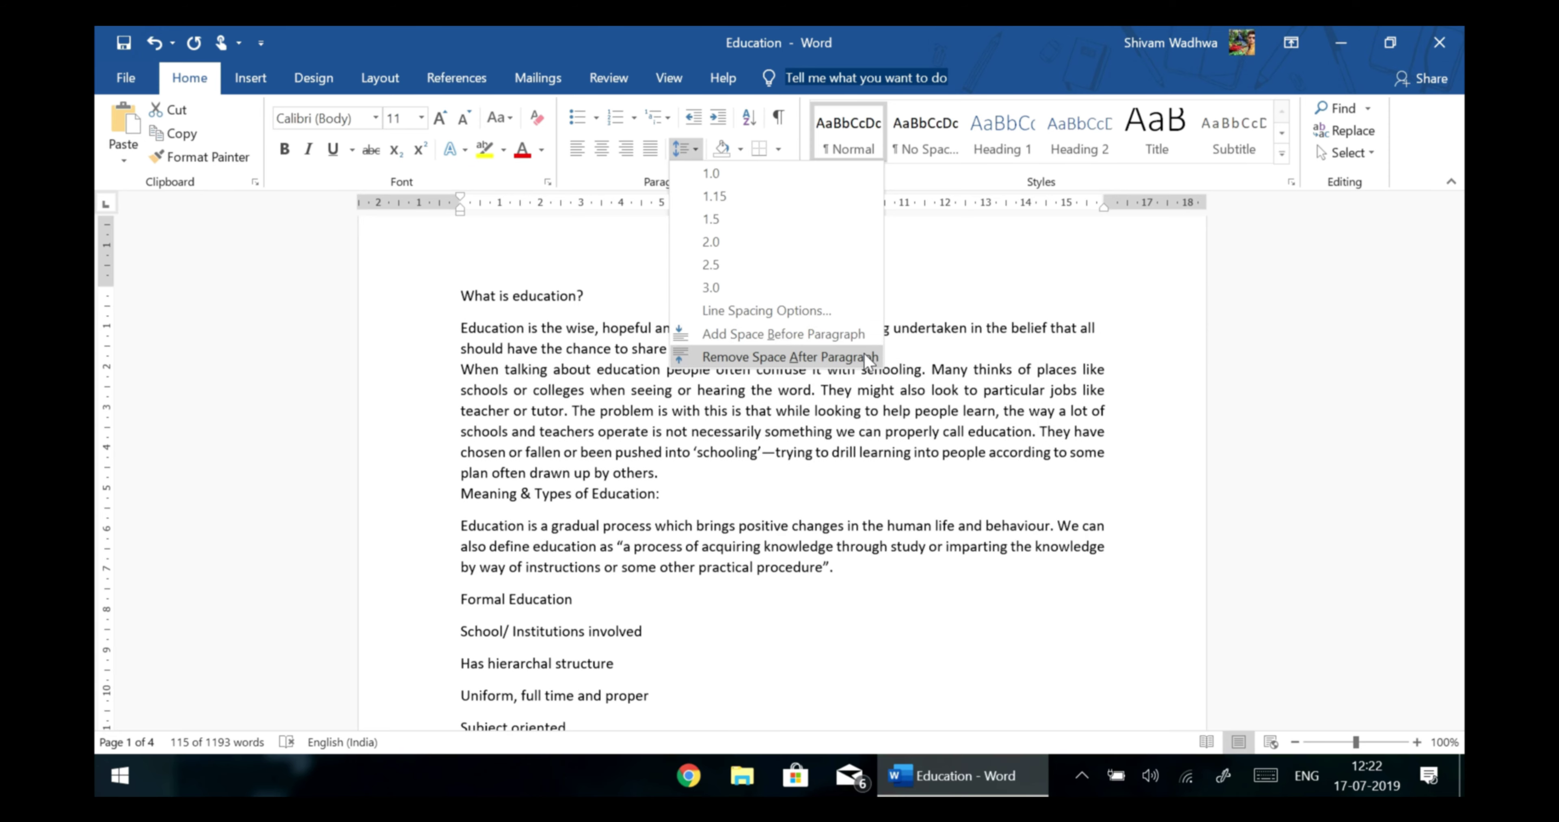
left_click(869, 354)
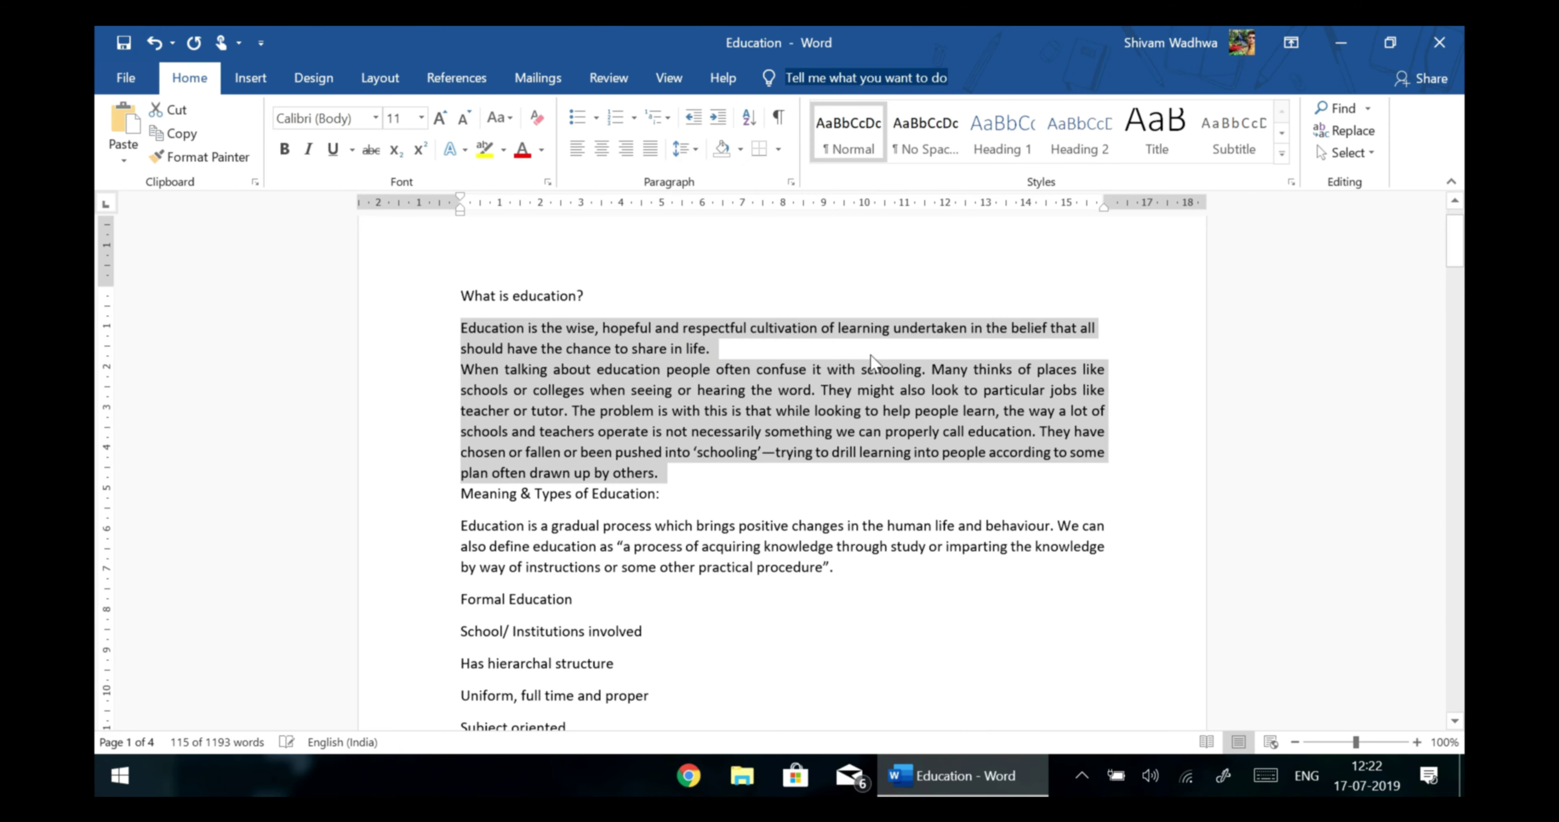
left_click(697, 149)
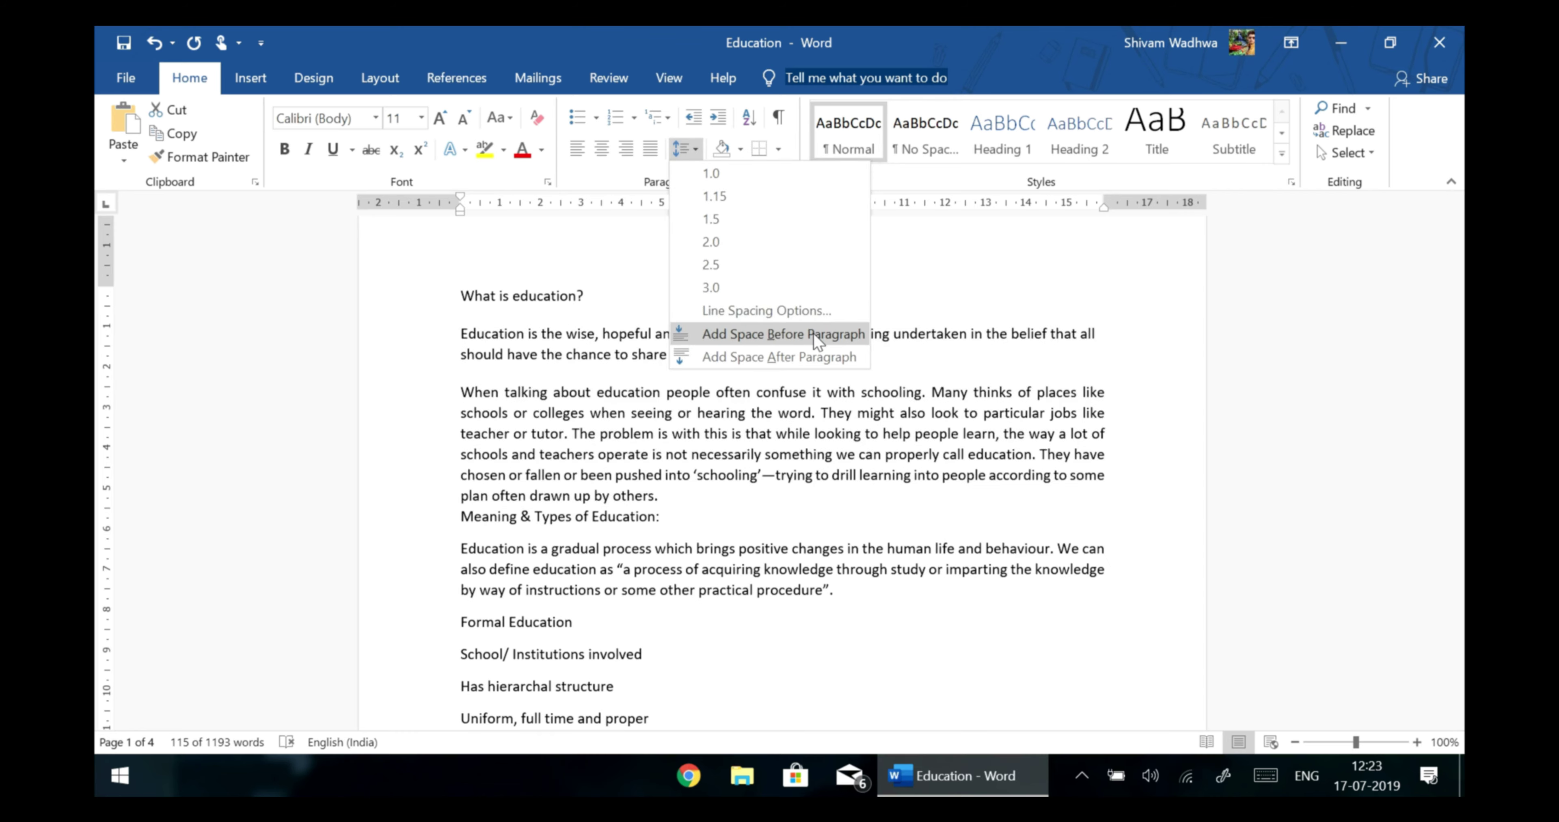
left_click(813, 334)
left_click(665, 376)
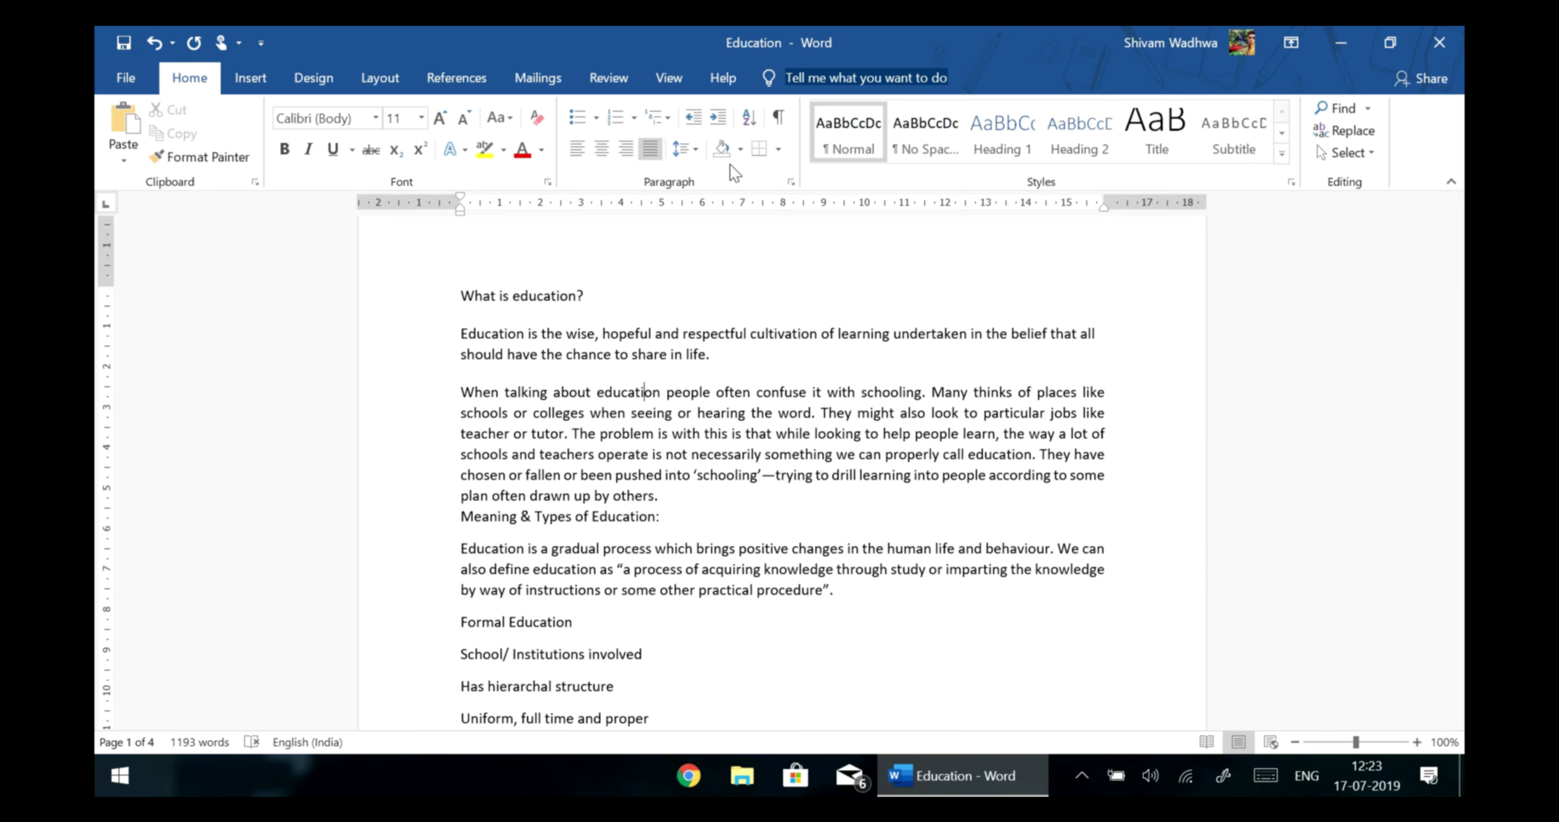
left_click(388, 336)
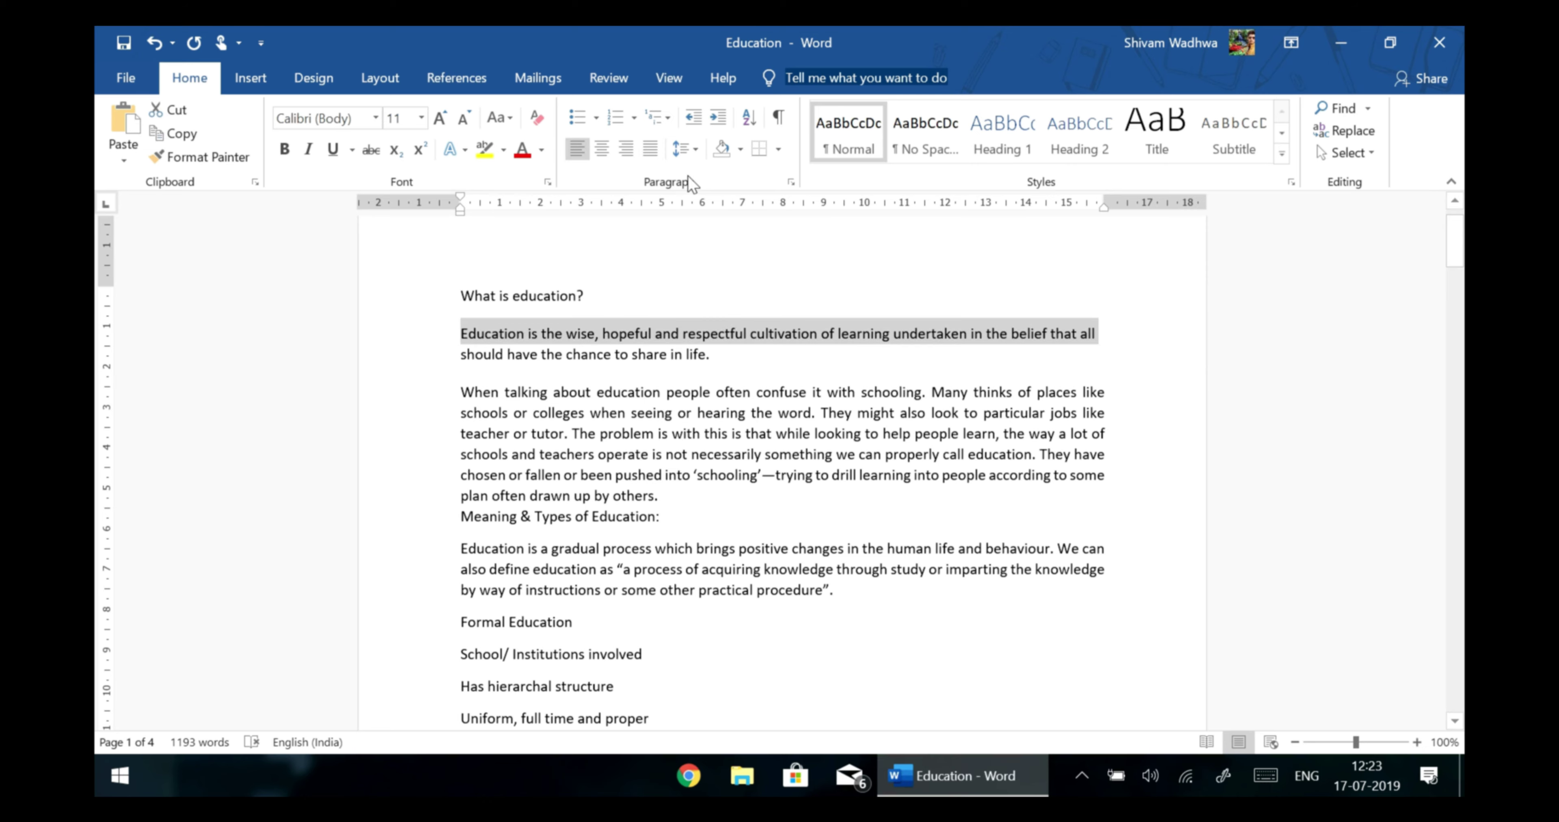
left_click(693, 148)
left_click(737, 309)
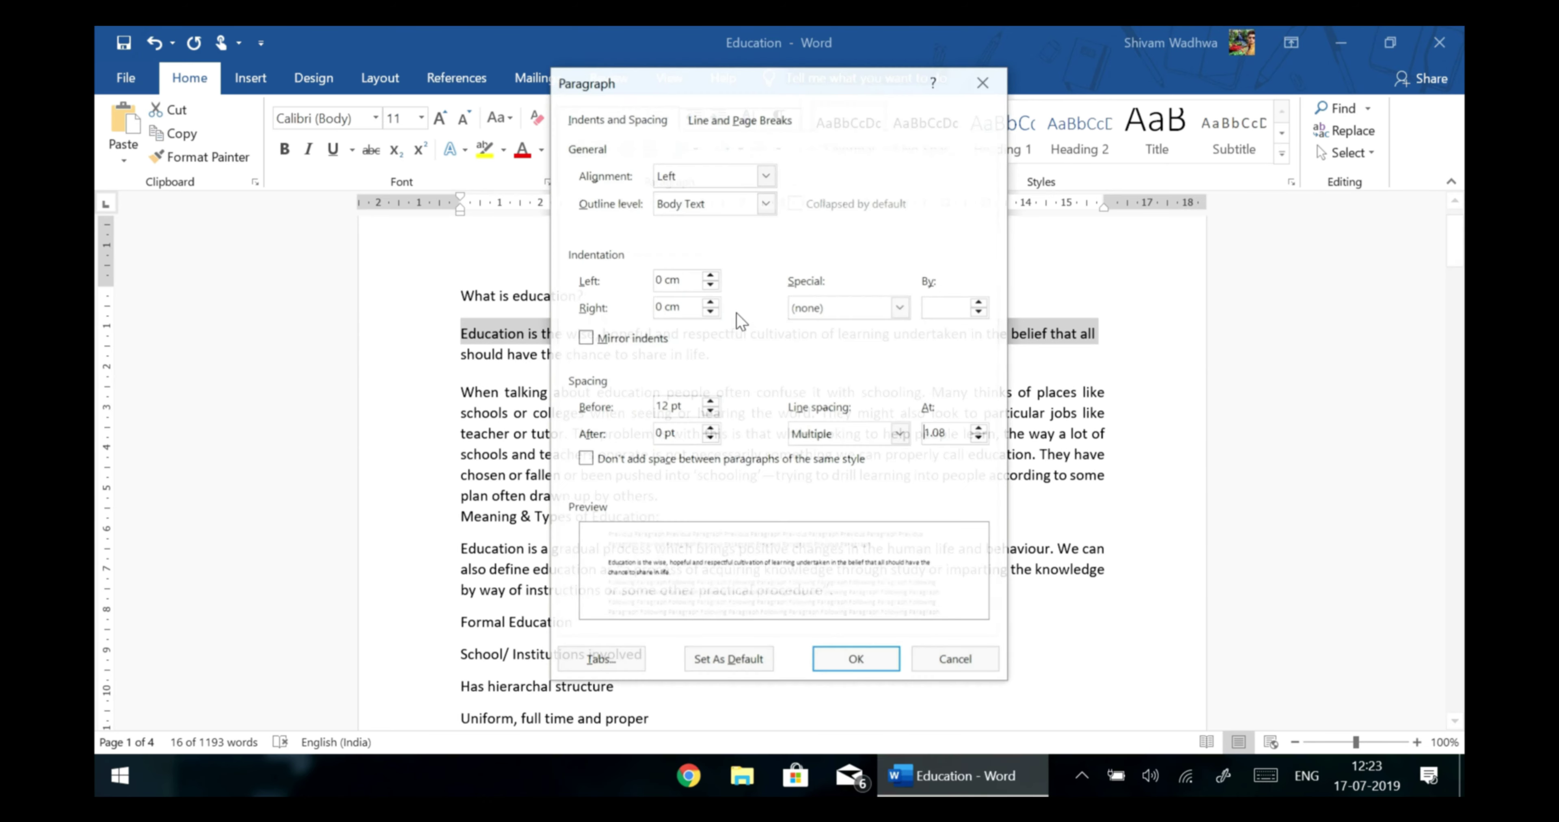
double_click(715, 416)
key("BackSpace")
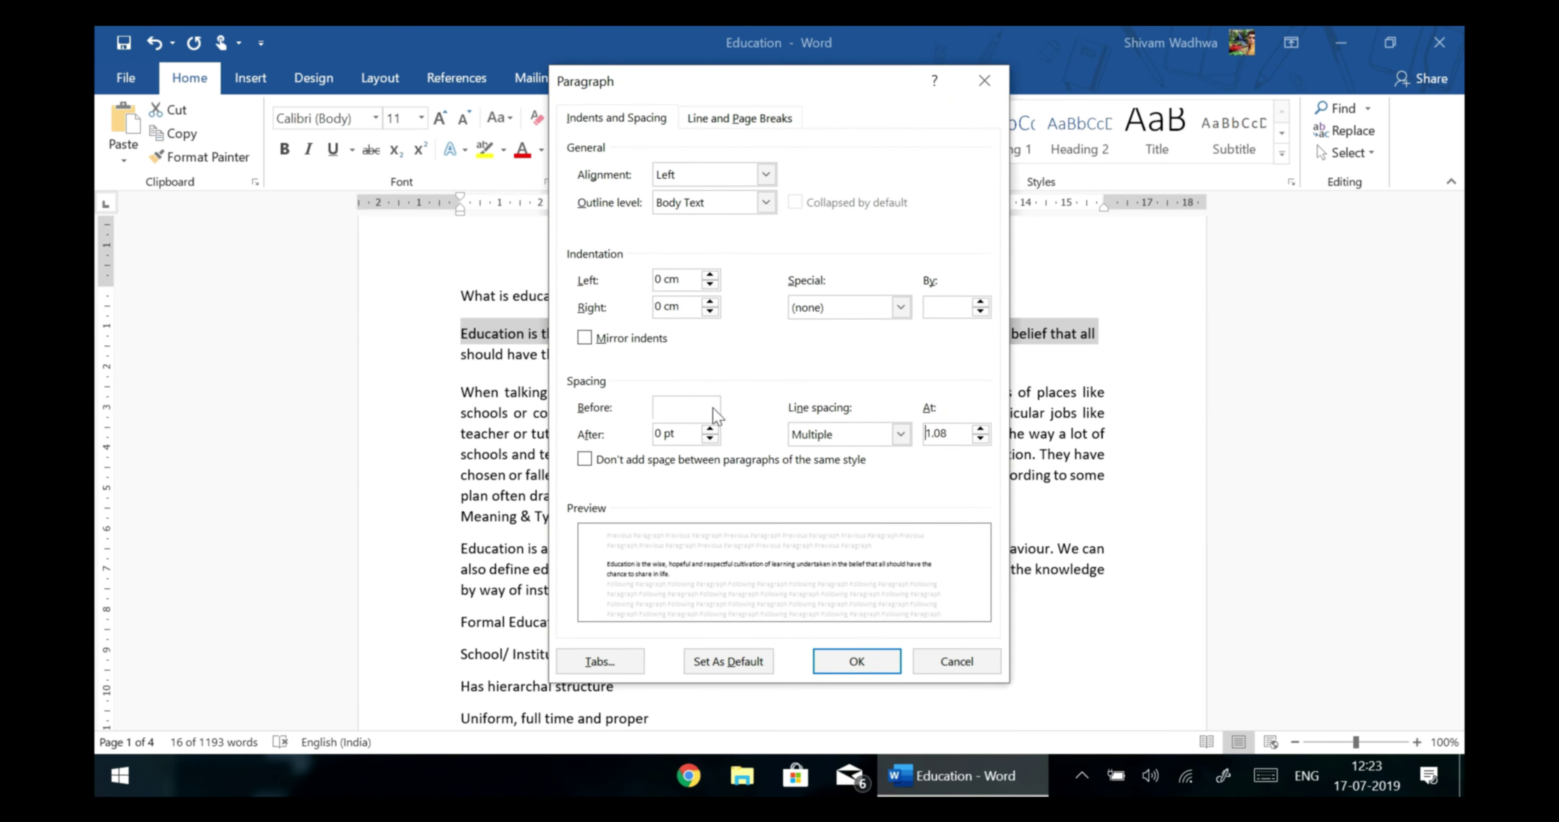
key("ctrl+z")
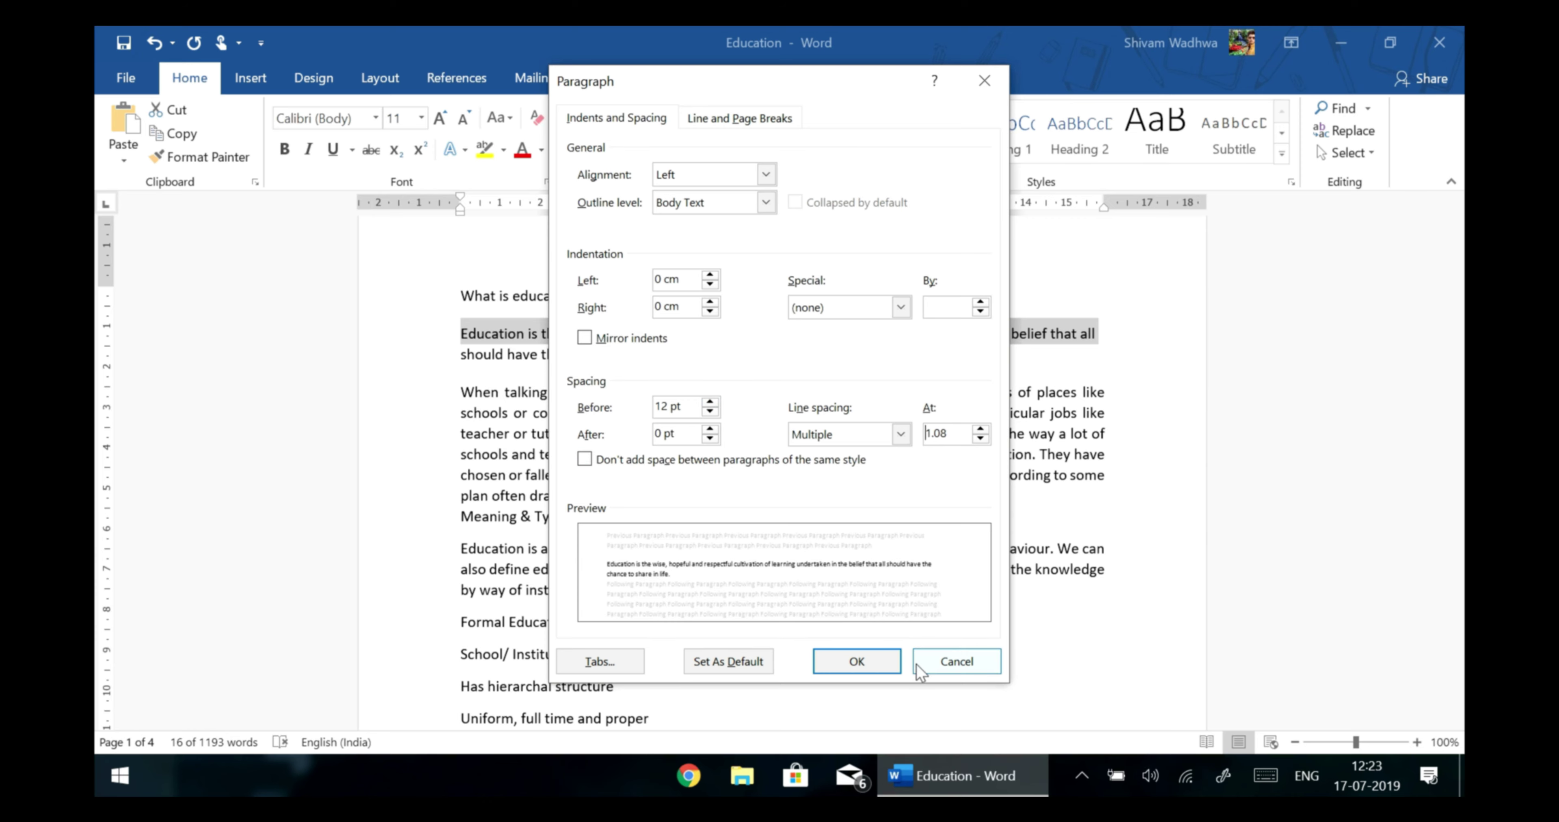
left_click(921, 668)
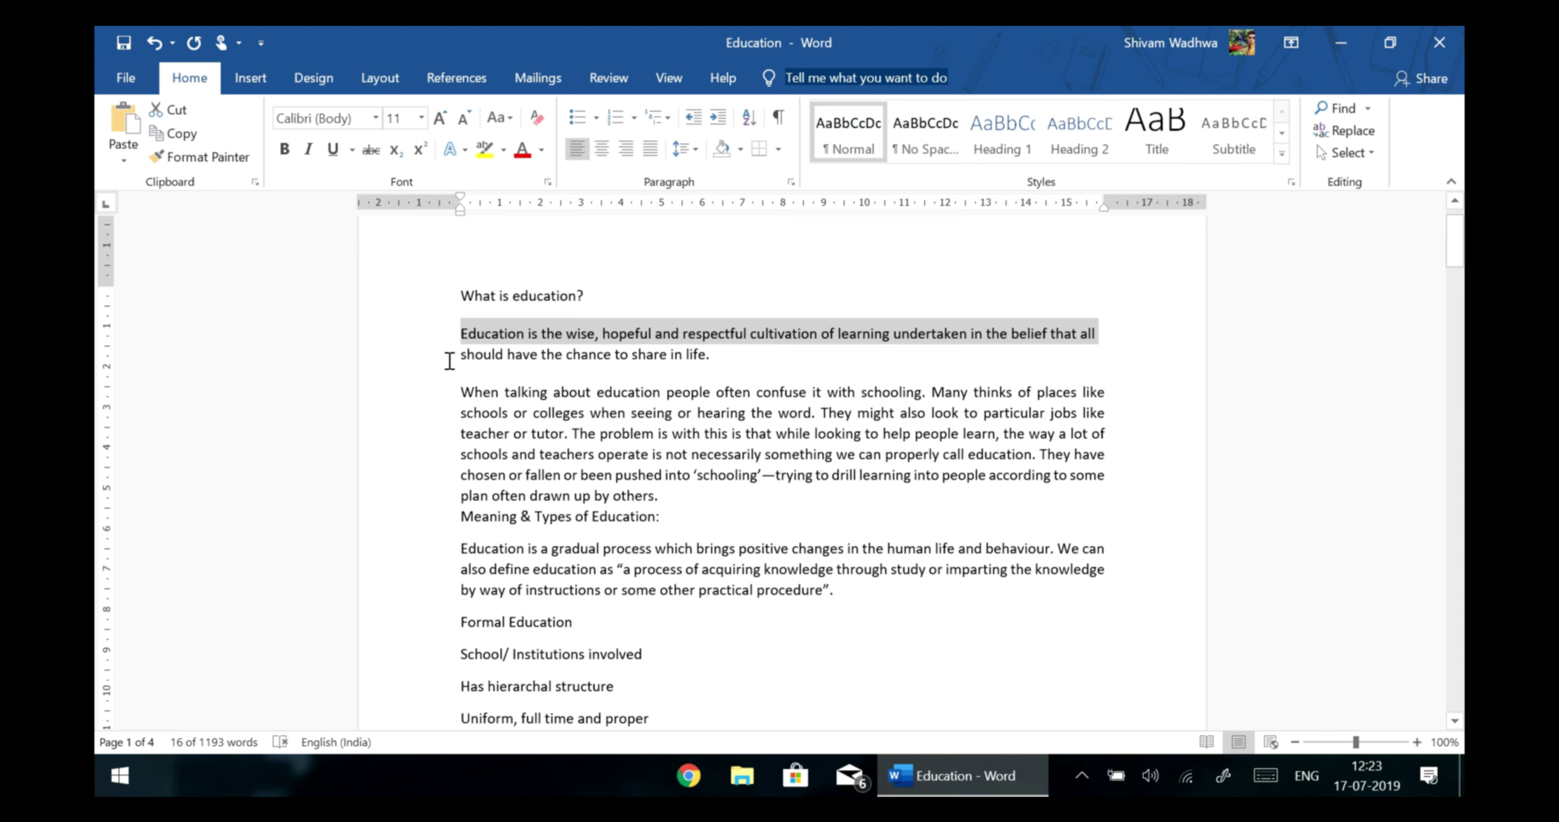
Set 1.15 line spacing on the paragraph beginning 'When talking about education'.
left_click_drag(441, 405, 427, 502)
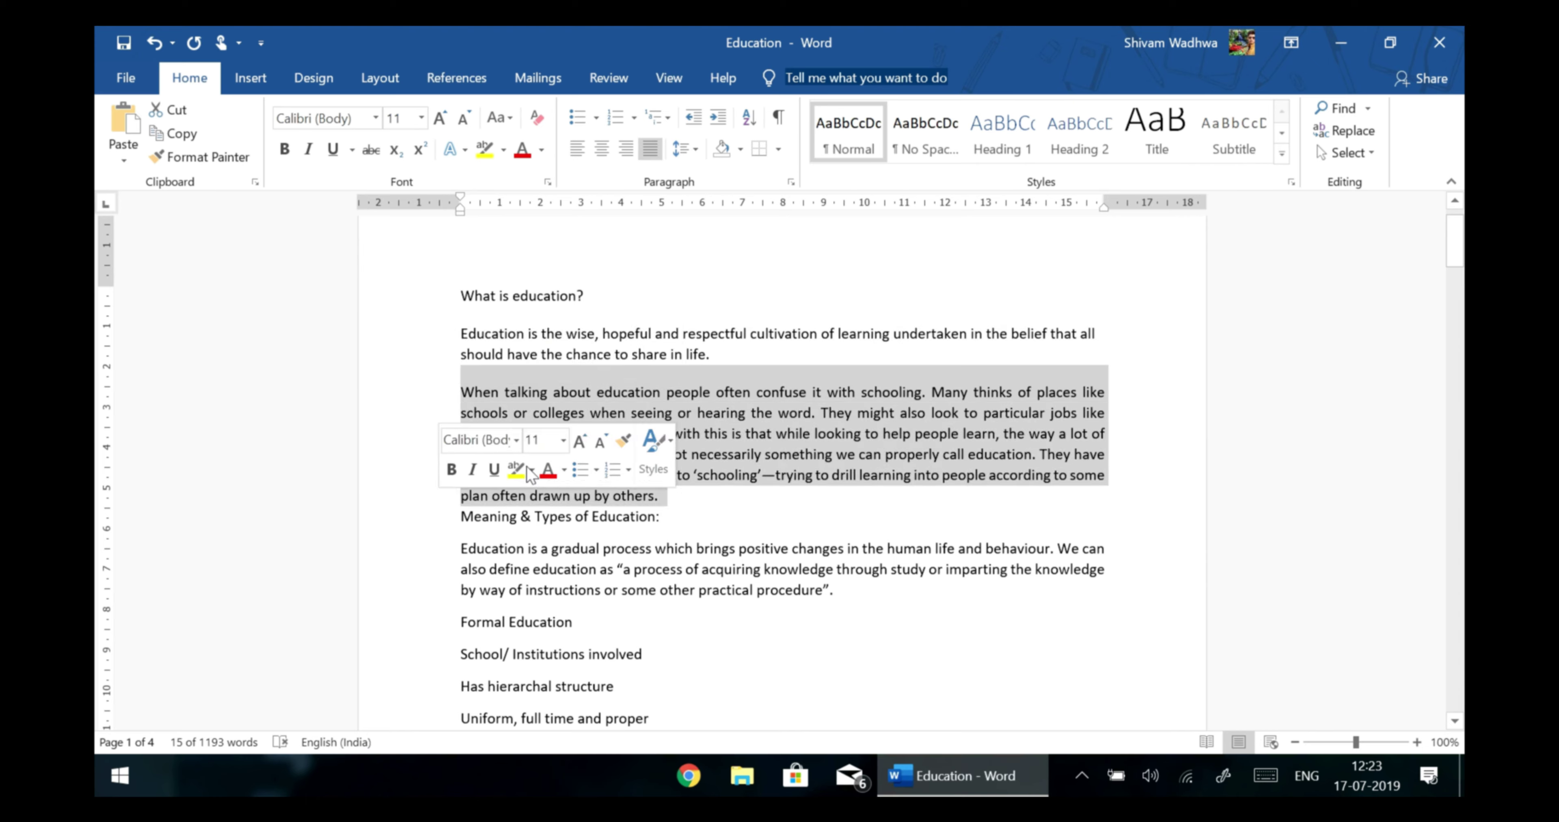
left_click(688, 148)
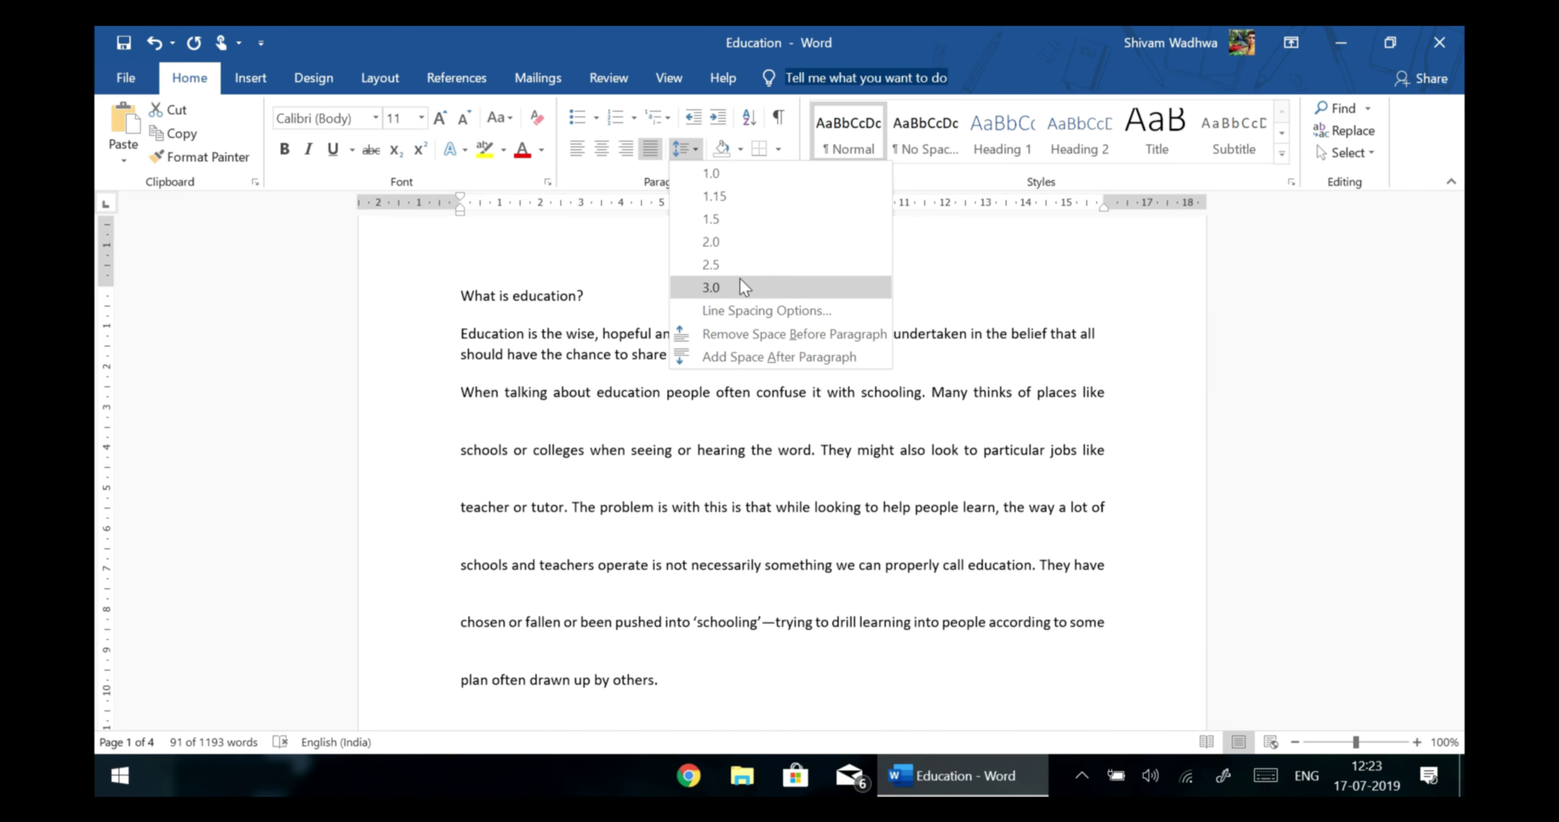
left_click(750, 193)
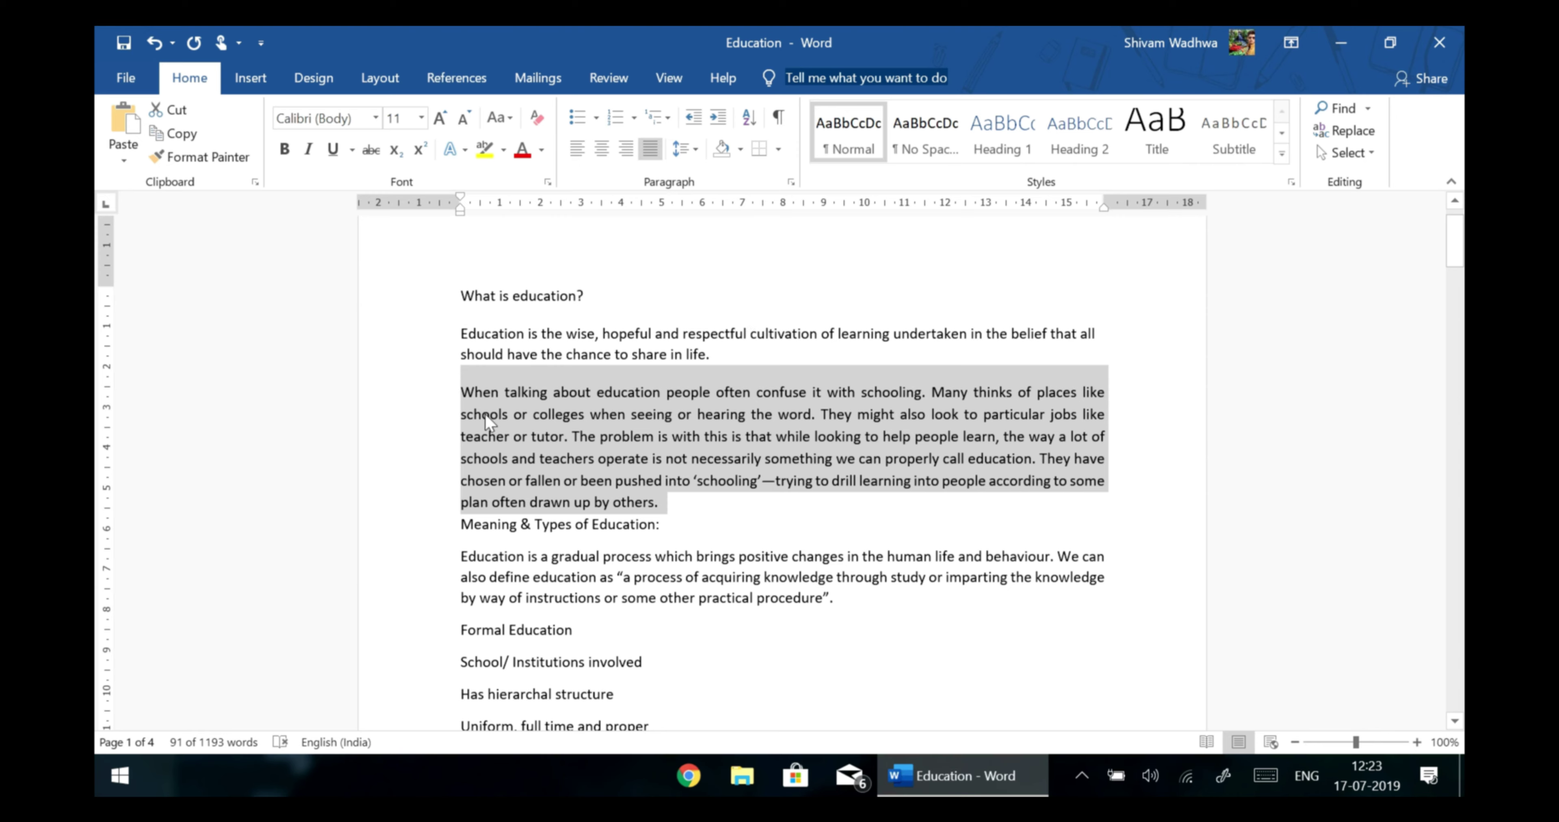
left_click(509, 402)
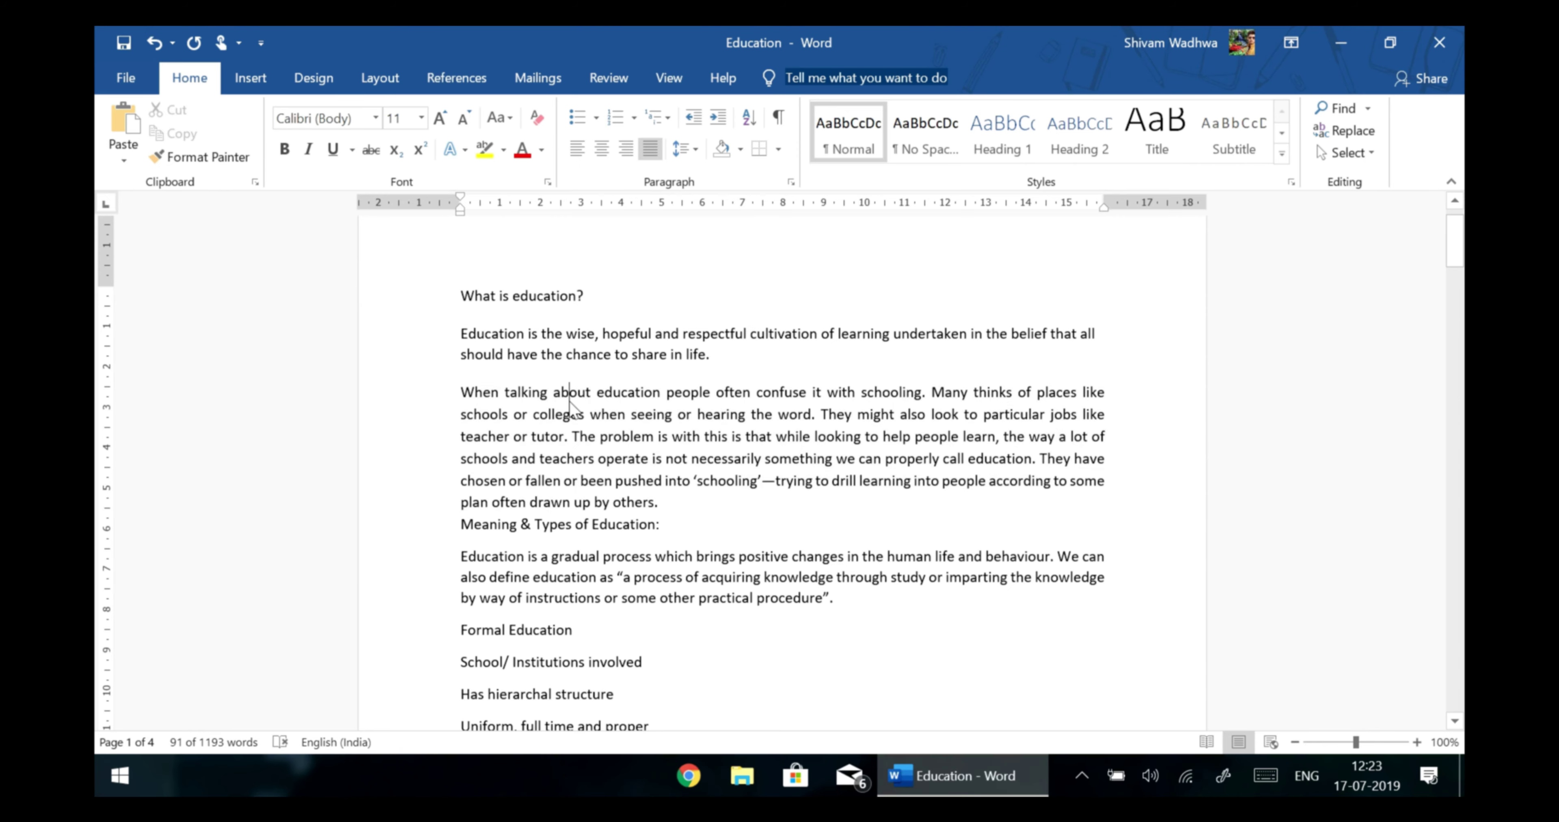
Try adding a border line under the 'What is education?' title.
left_click(717, 263)
left_click(769, 147)
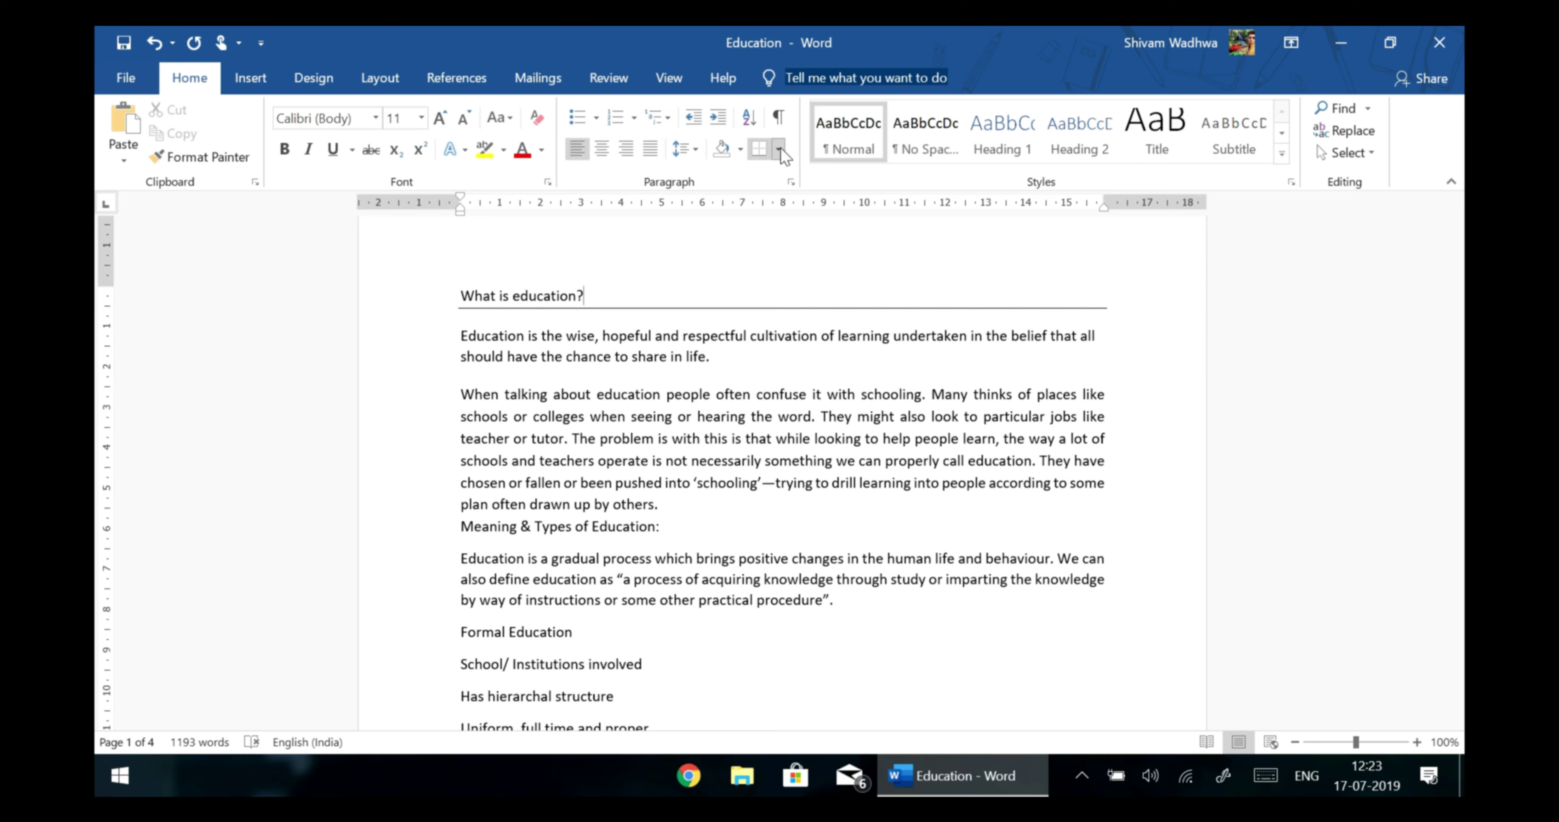
left_click(779, 149)
left_click(431, 315)
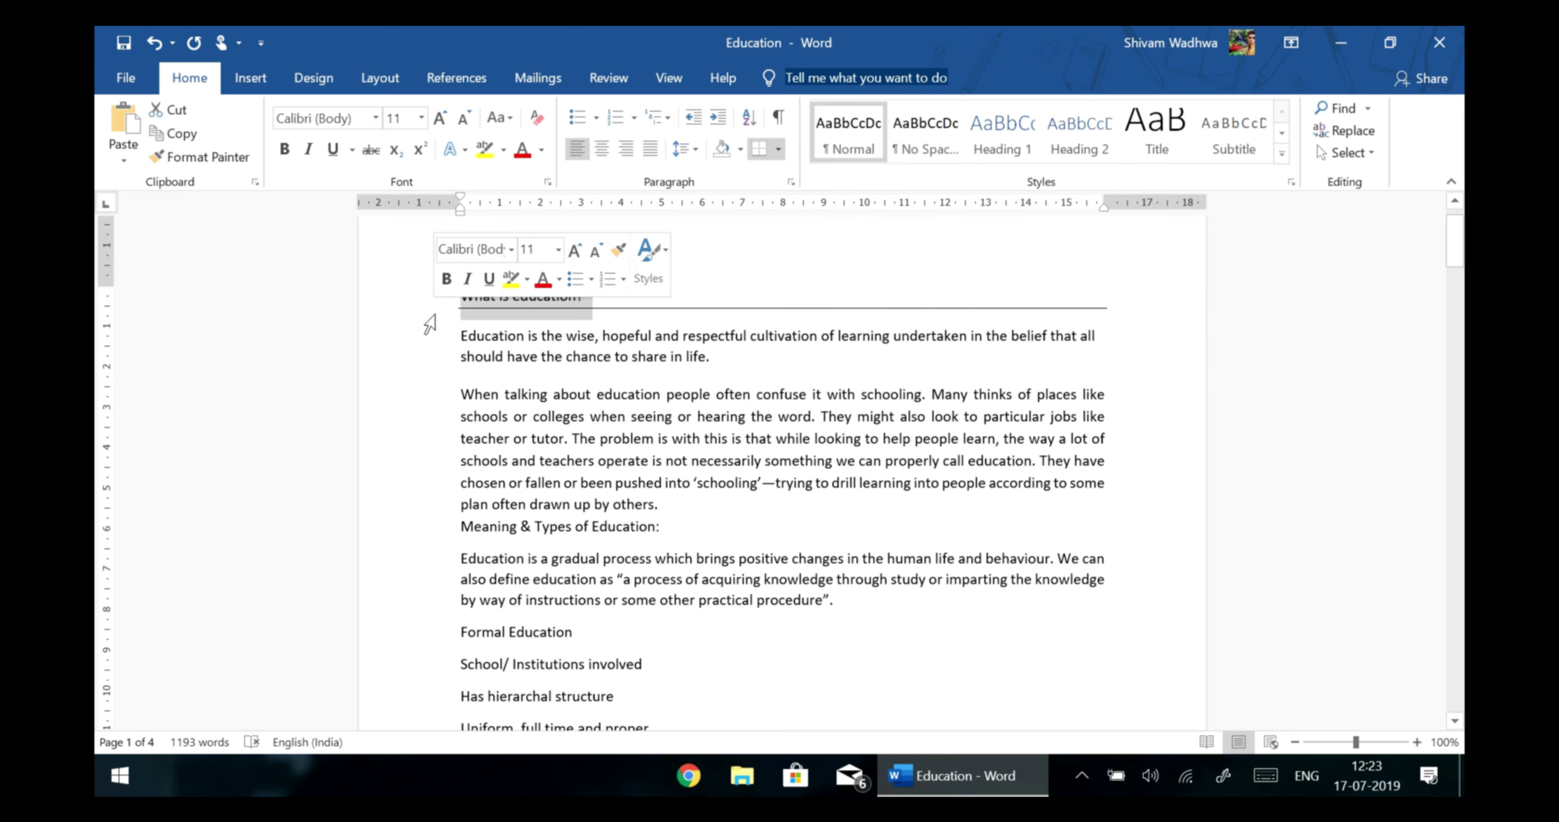
Select the whole document and choose a 3 pt triple-line Box page border style.
key("ctrl+a")
left_click(777, 150)
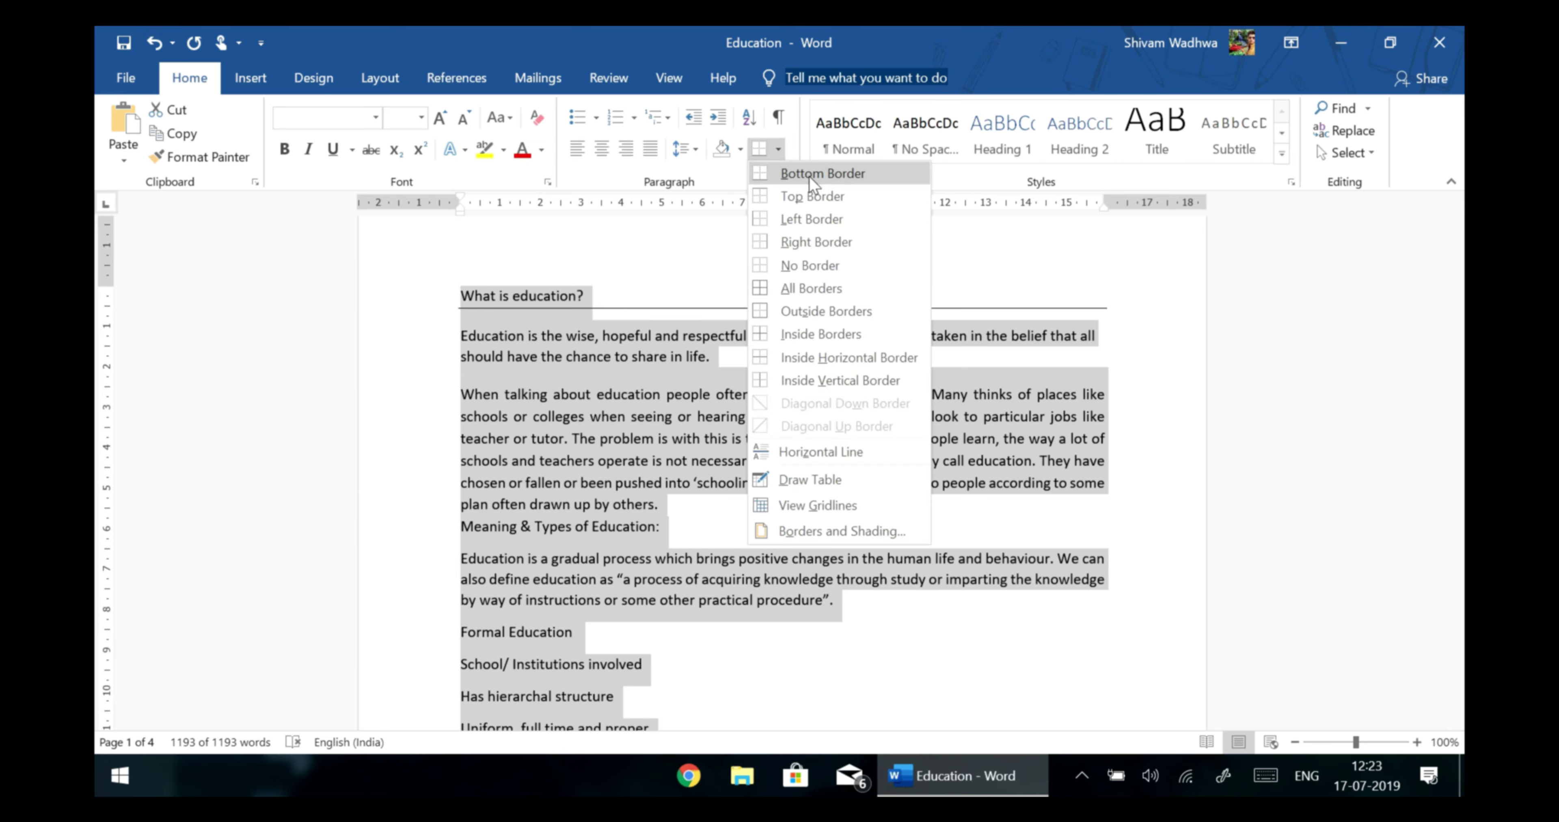
left_click(837, 531)
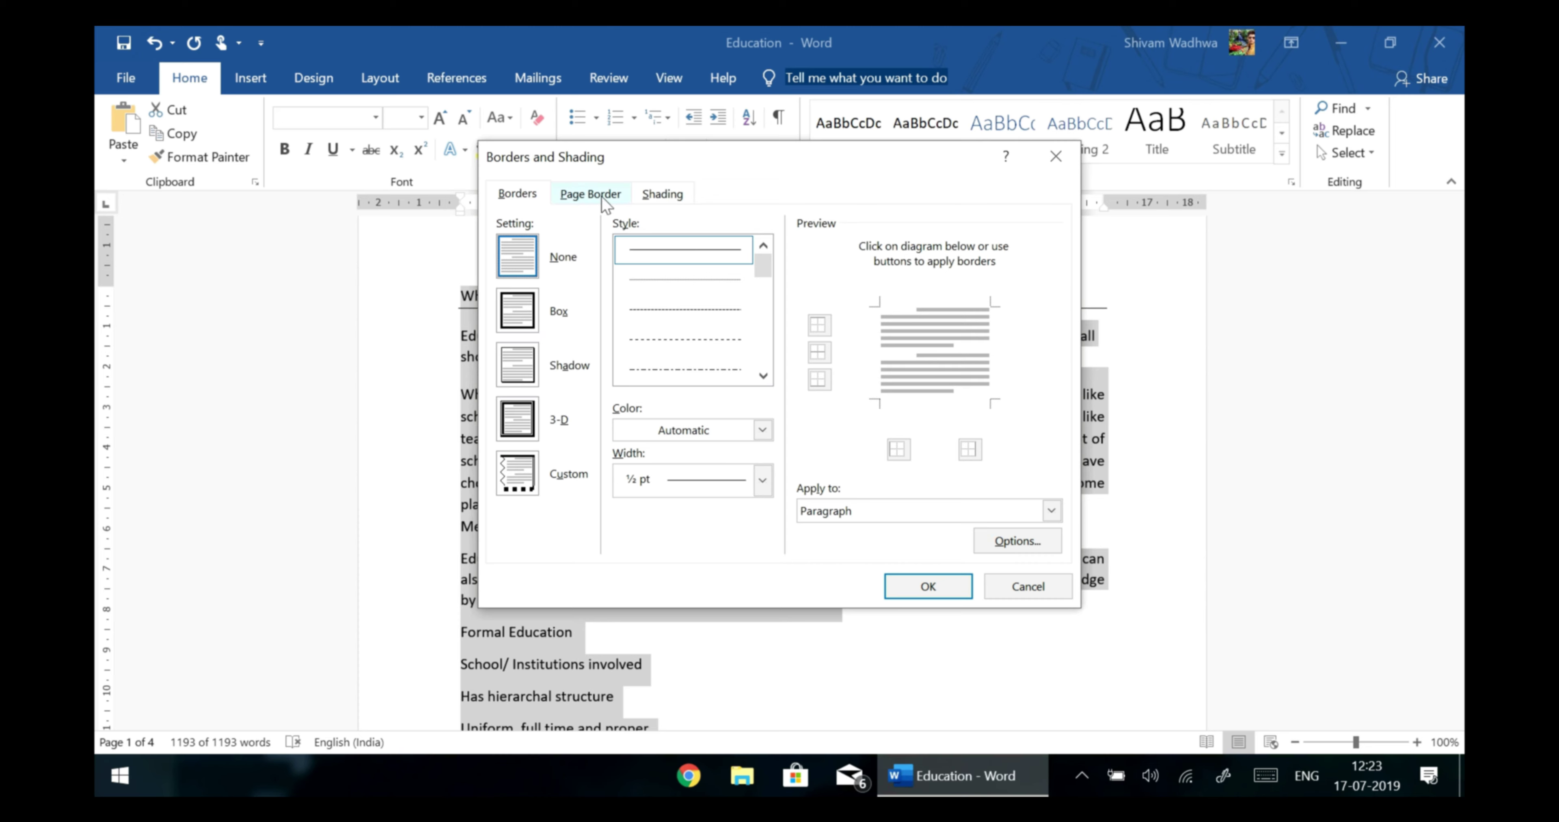
left_click(590, 194)
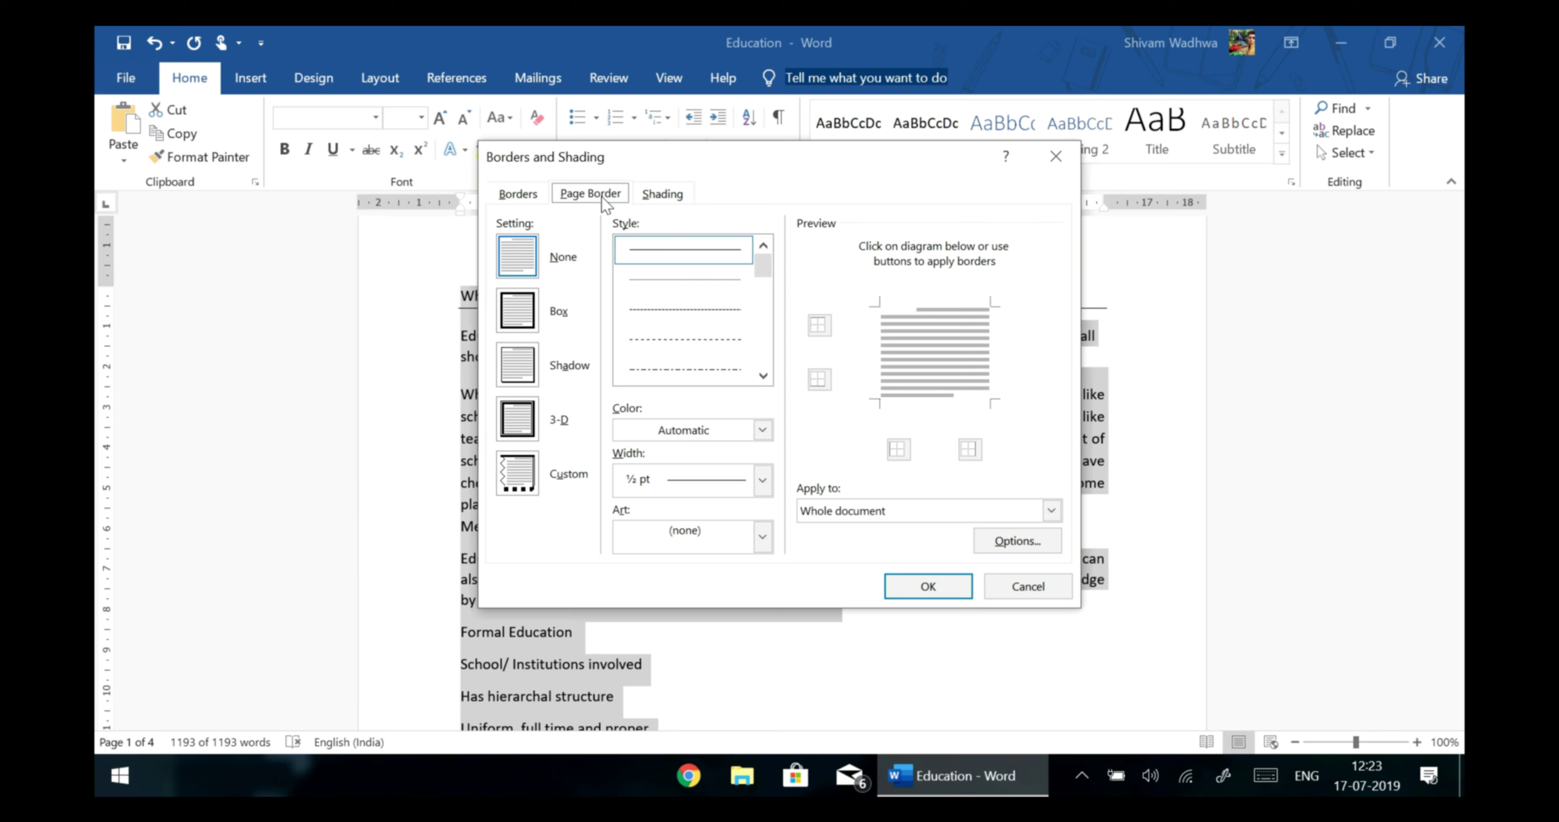
left_click_drag(763, 265, 749, 311)
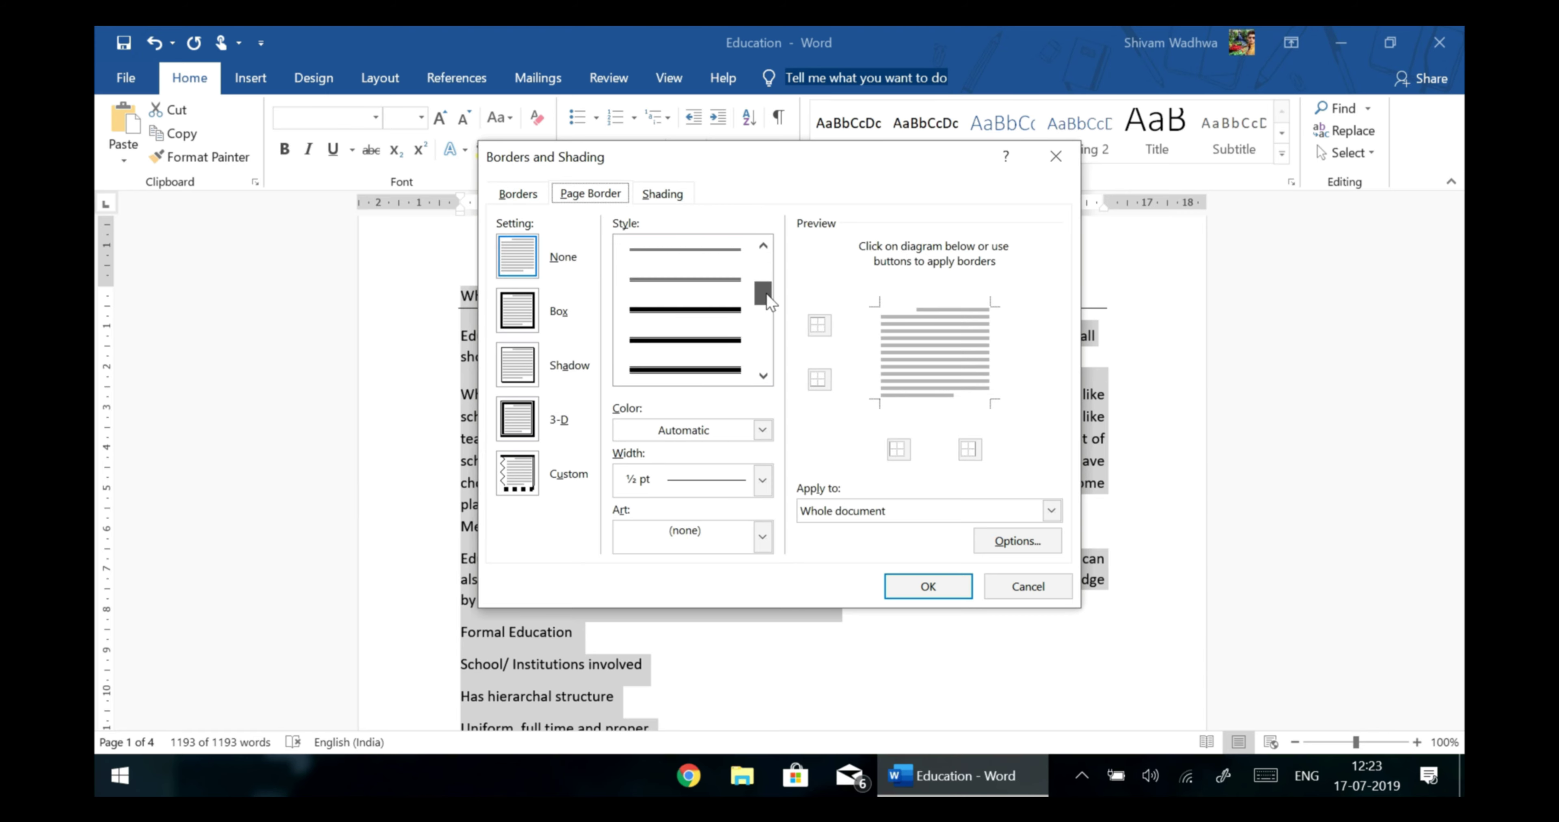
left_click(741, 310)
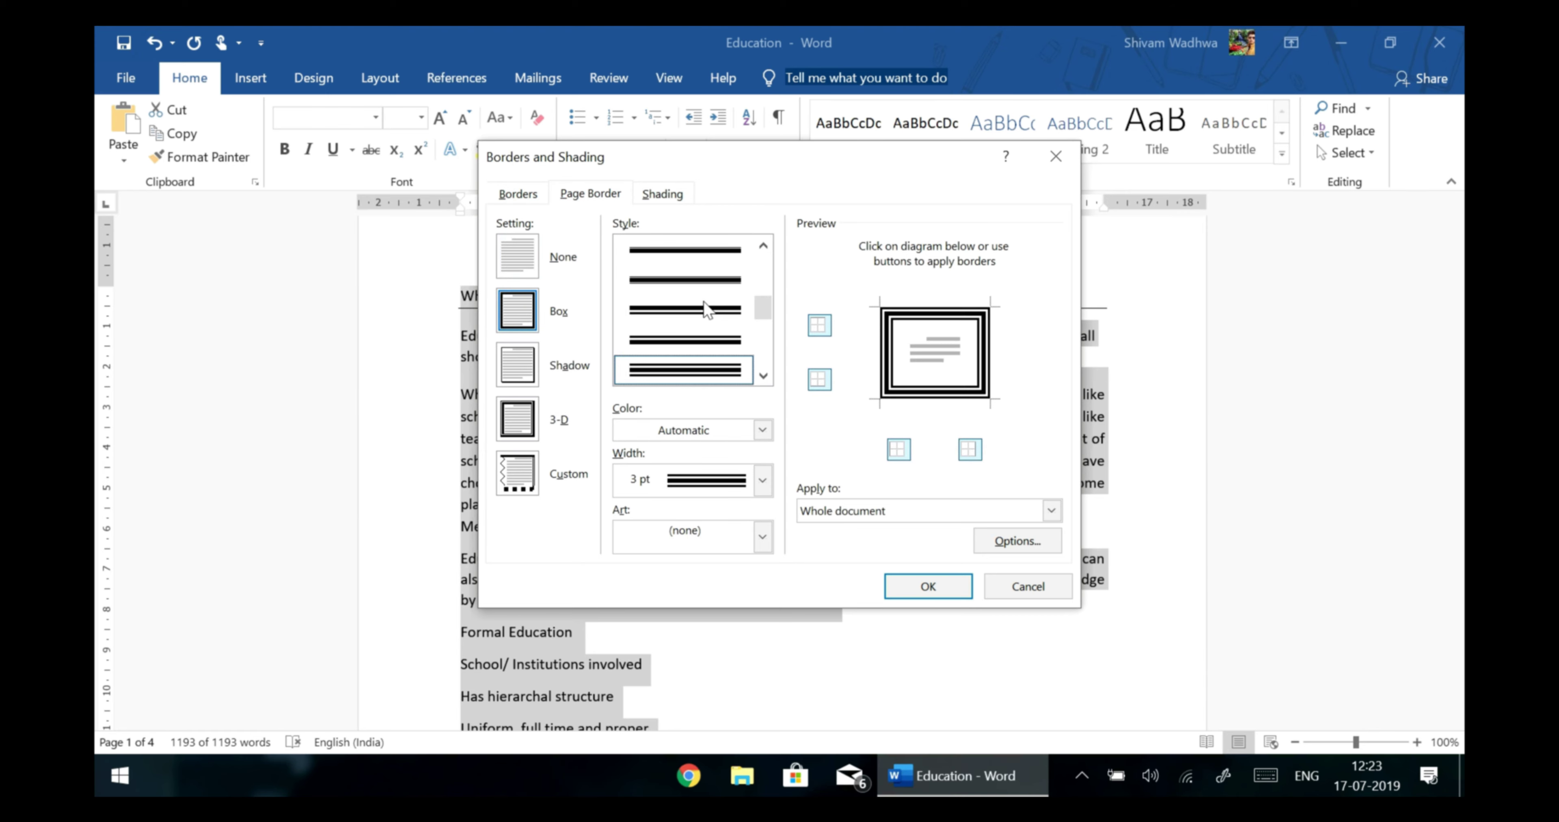
Apply the triple-line page border to the whole document and review the framed pages.
left_click(906, 521)
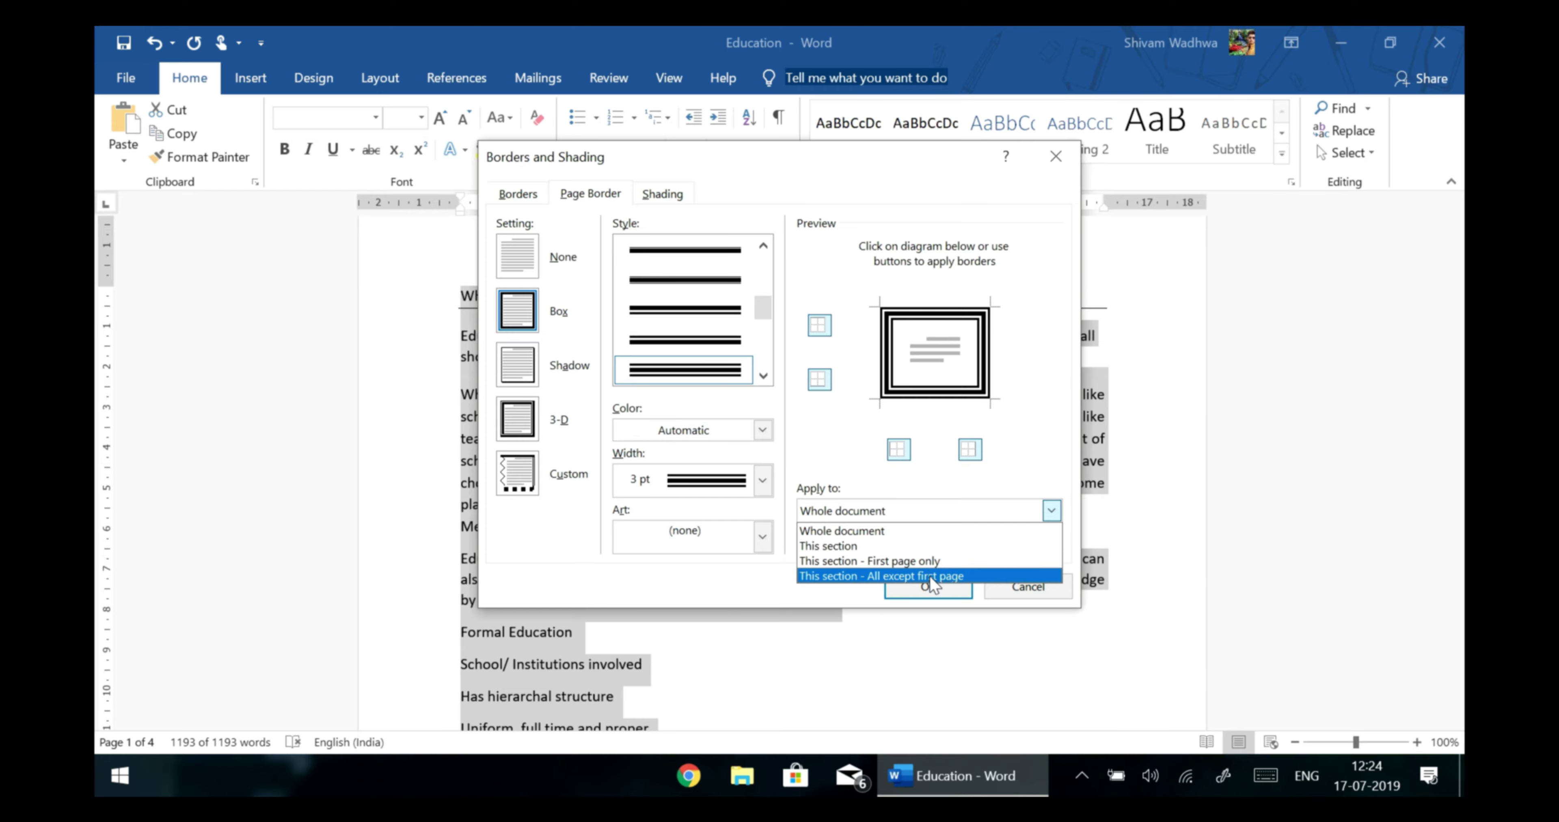
left_click(950, 531)
left_click(945, 586)
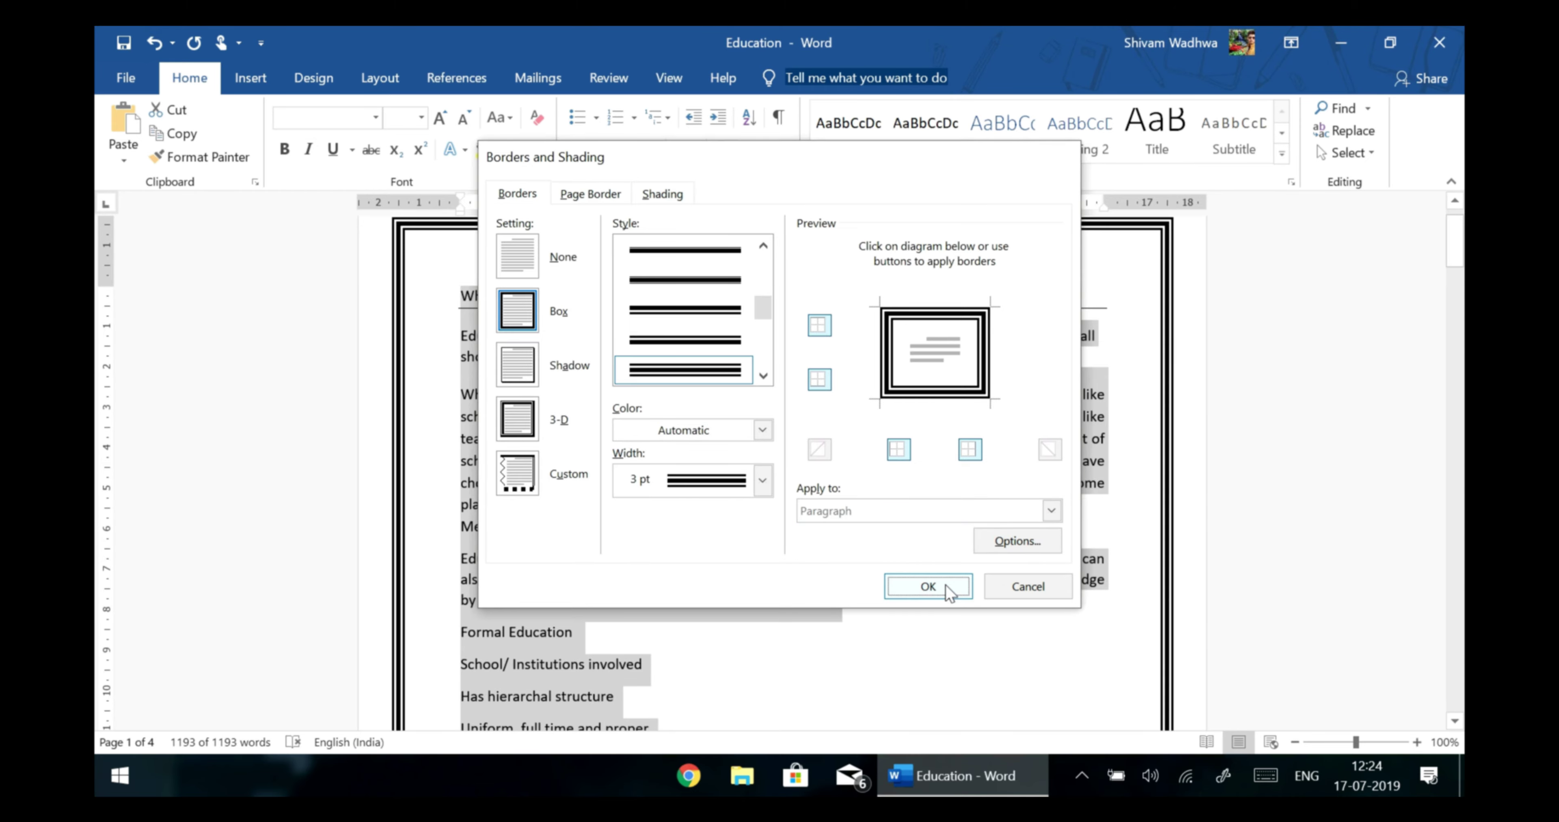
scroll(744, 426, "down", 1)
scroll(744, 425, "down", 5)
scroll(744, 427, "down", 5)
scroll(744, 427, "down", 5)
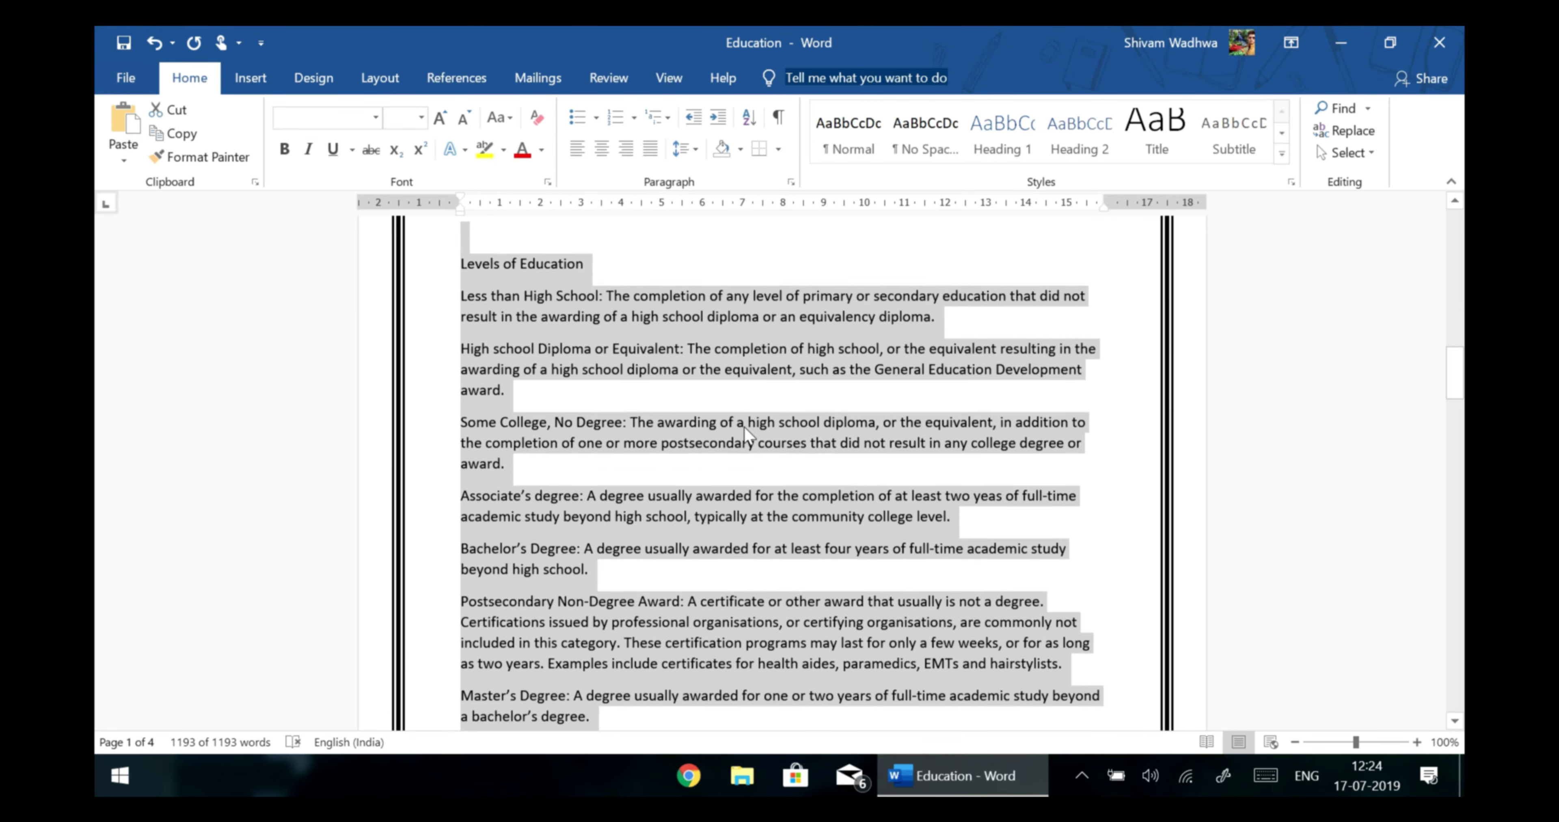
scroll(744, 426, "down", 5)
scroll(744, 427, "down", 1)
scroll(745, 427, "up", 8)
scroll(745, 427, "up", 5)
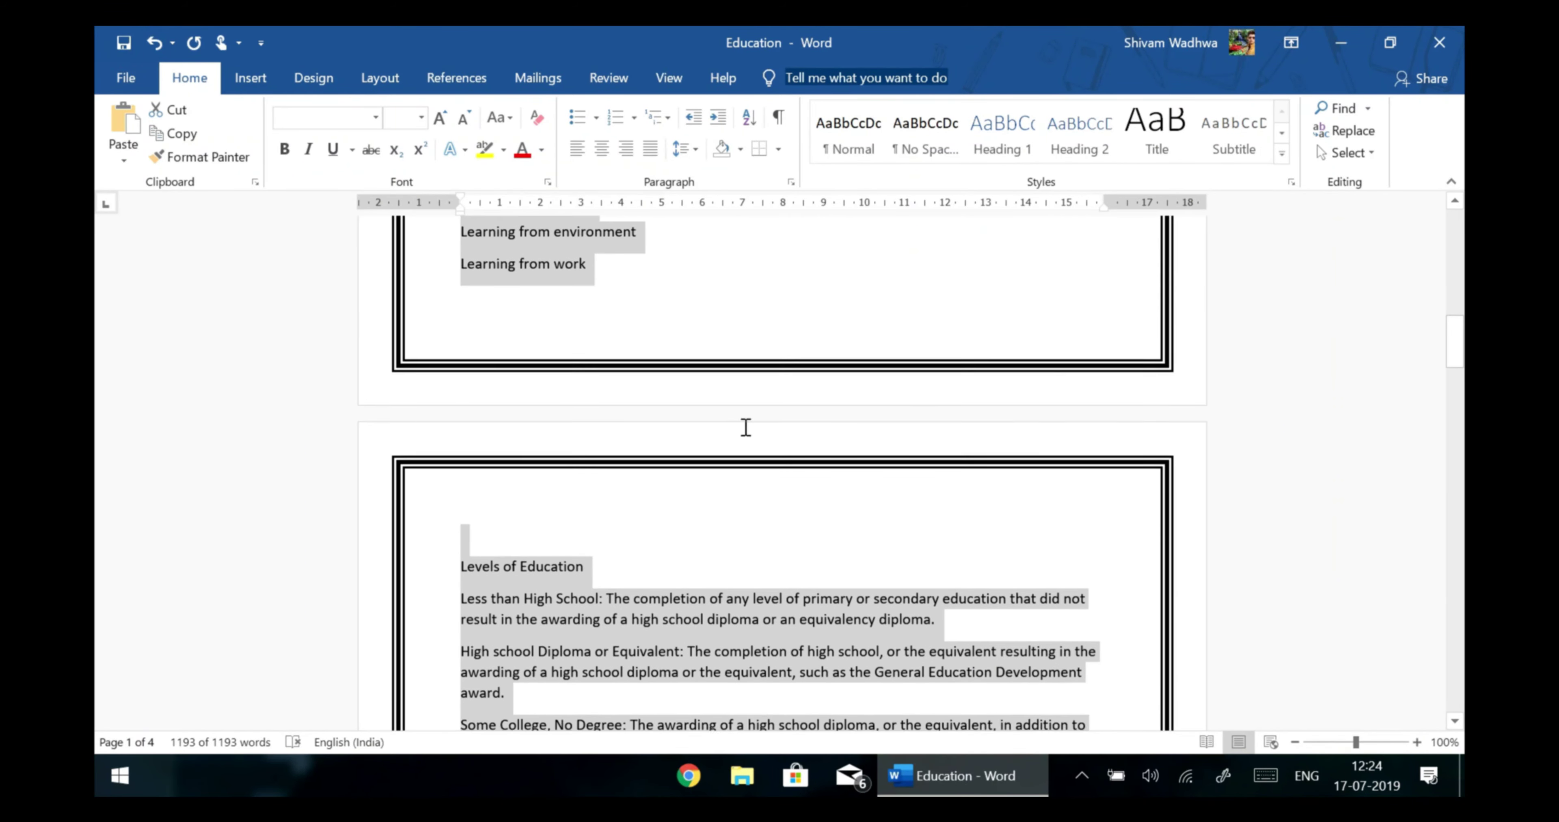
scroll(744, 427, "up", 5)
scroll(744, 427, "up", 5)
scroll(744, 427, "up", 2)
left_click(743, 445)
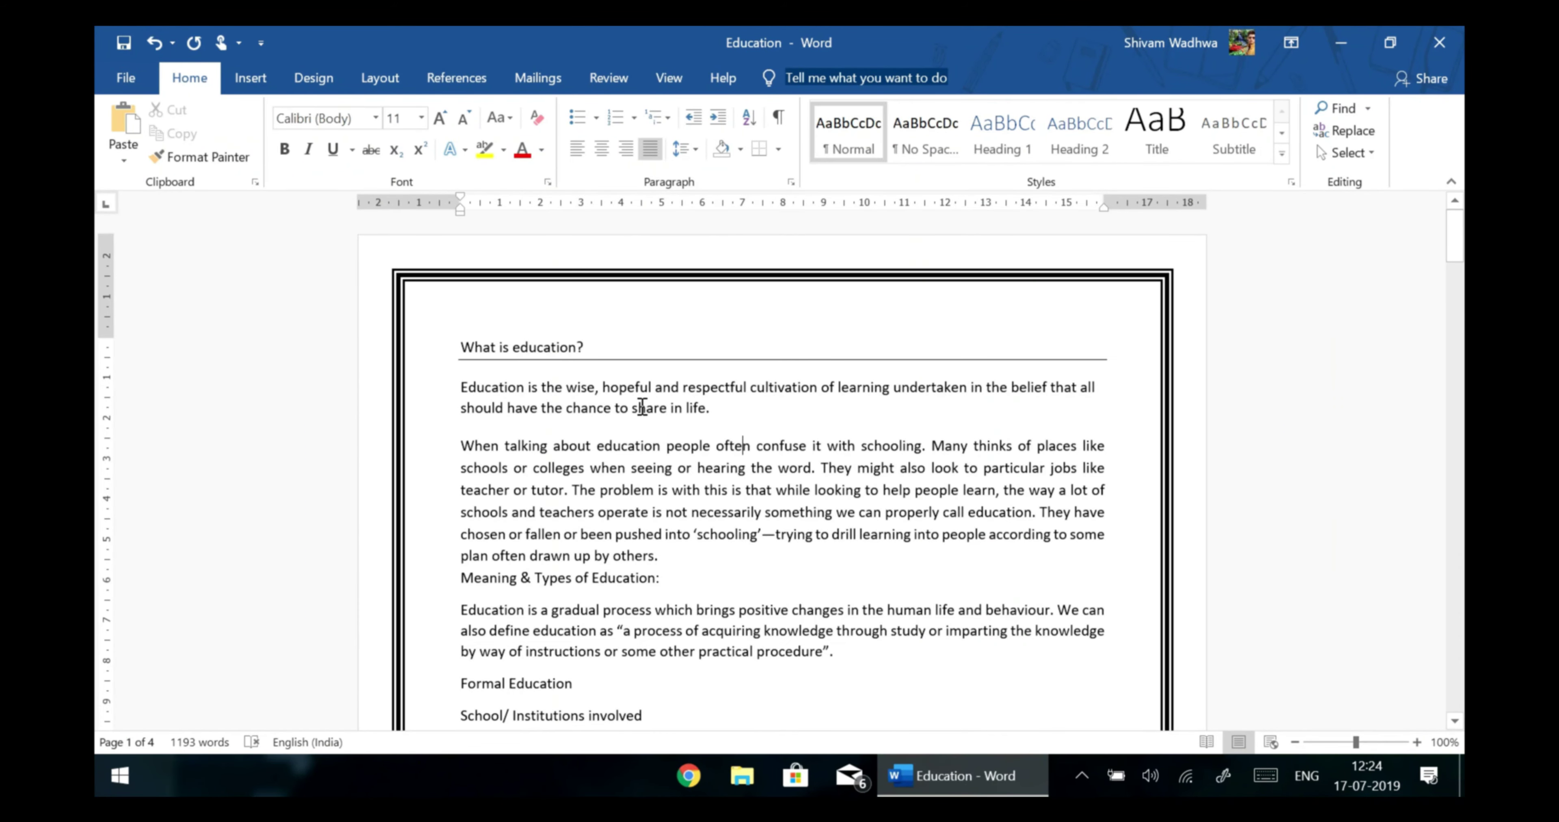
Center the 'What is education?' title, box it with Outside Borders, and shade it light peach.
left_click_drag(458, 346, 593, 332)
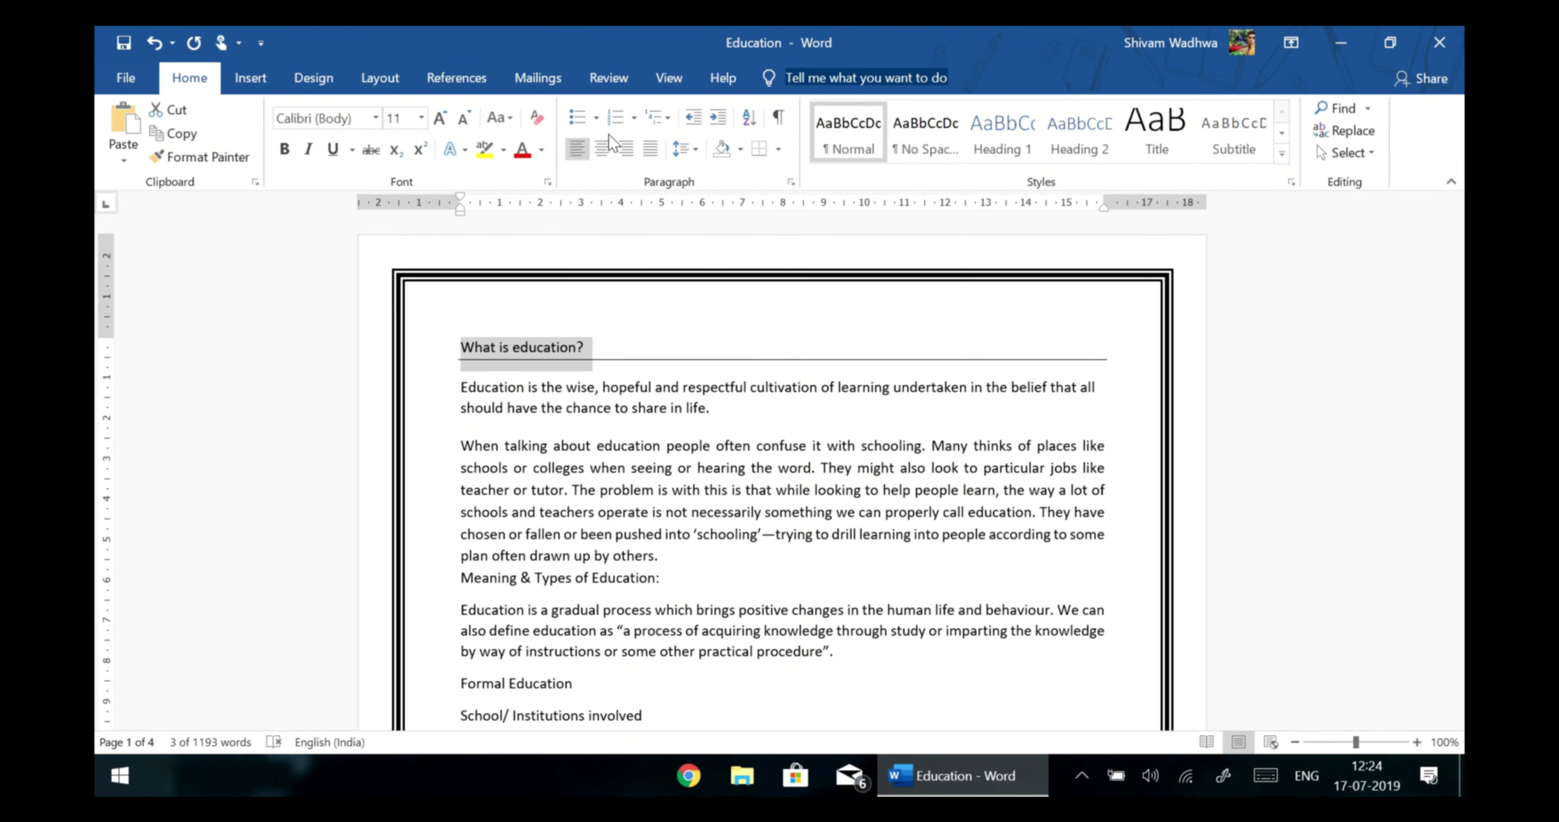
left_click(606, 145)
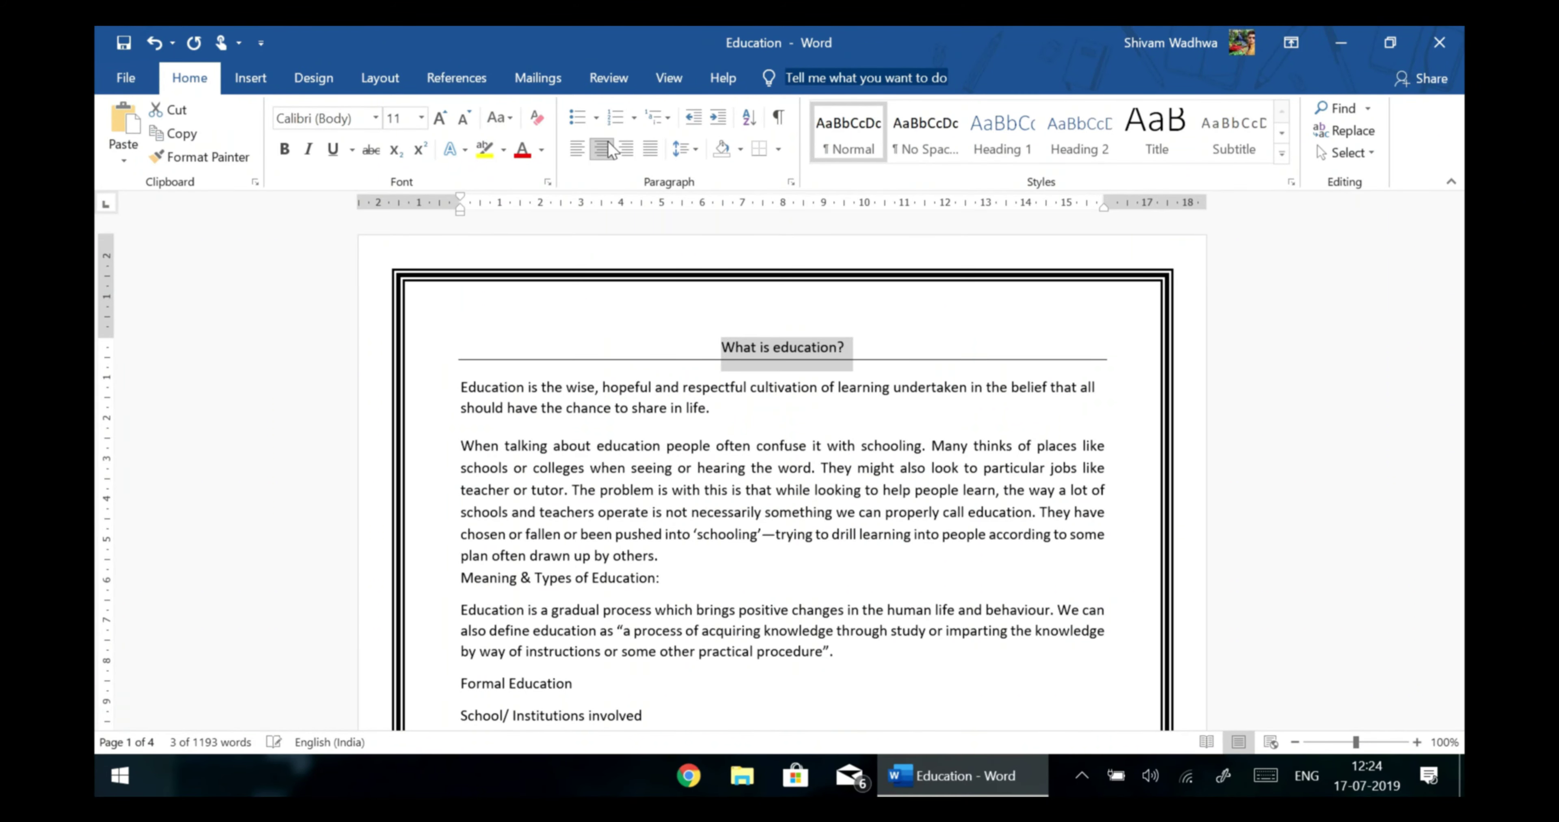
left_click(757, 150)
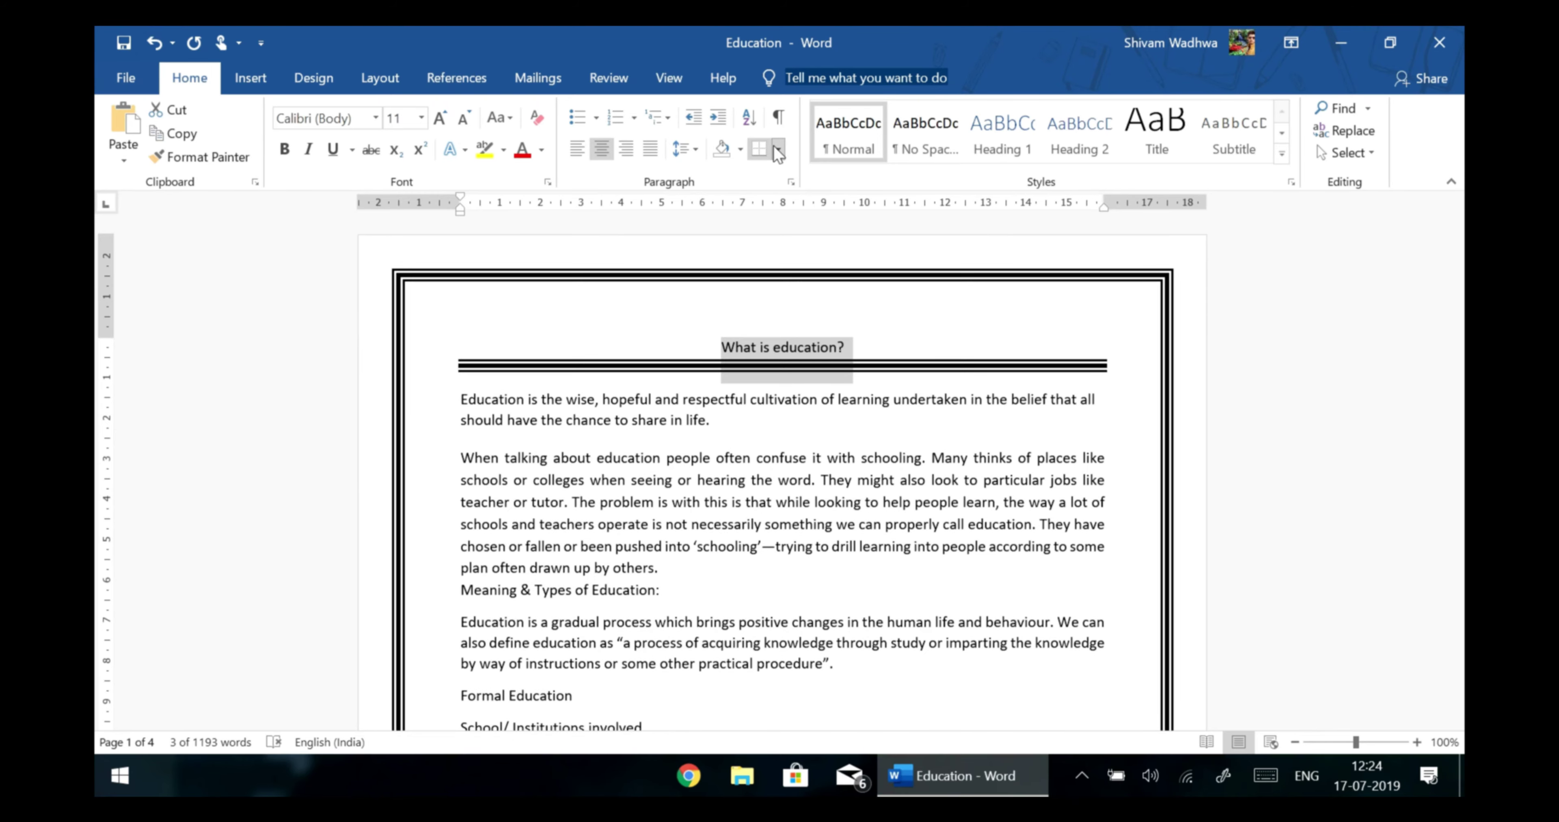
left_click(776, 148)
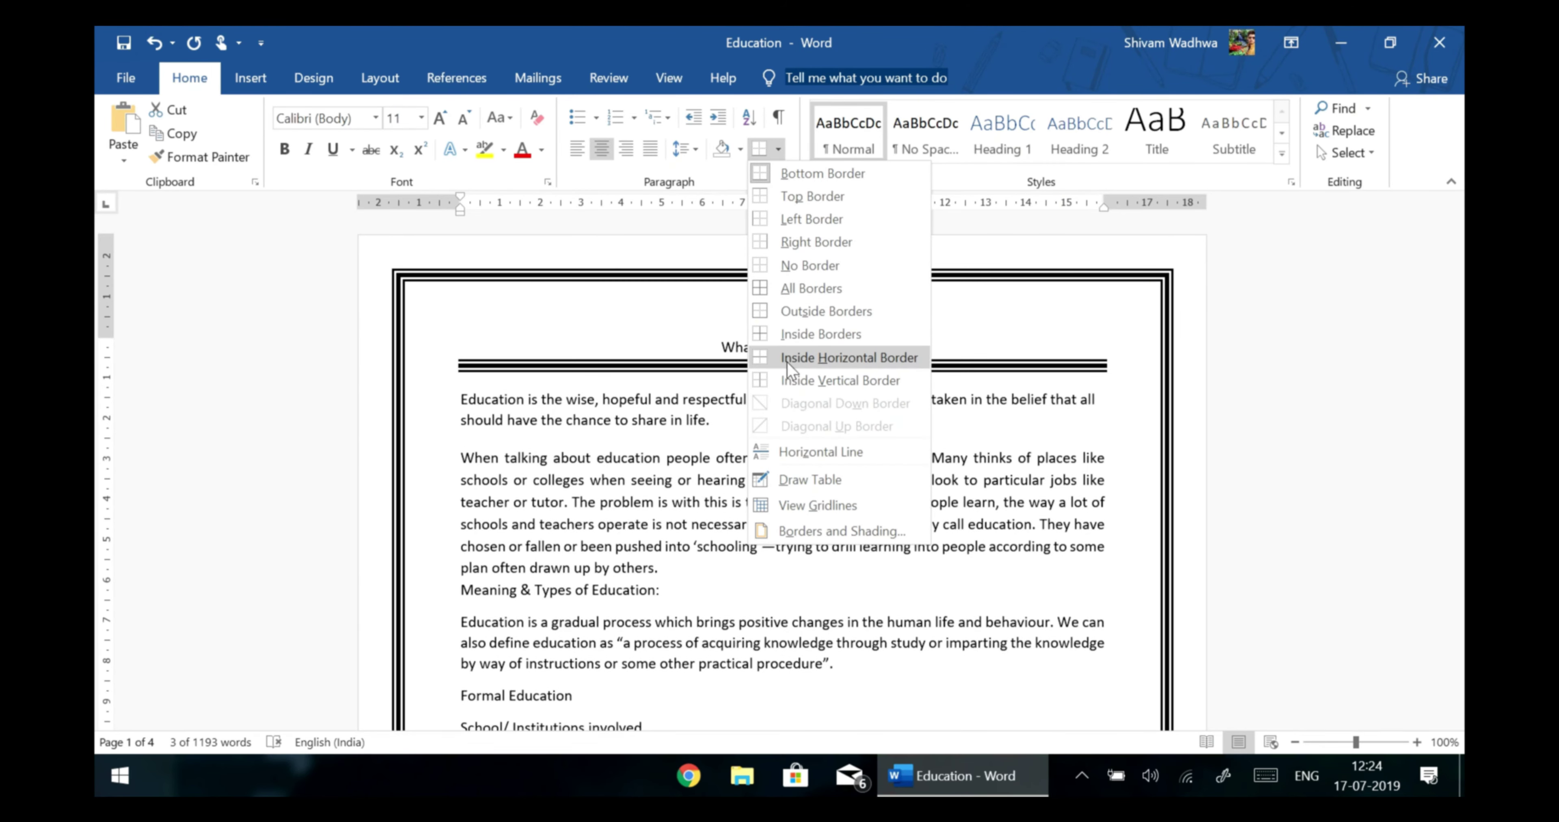
left_click(800, 311)
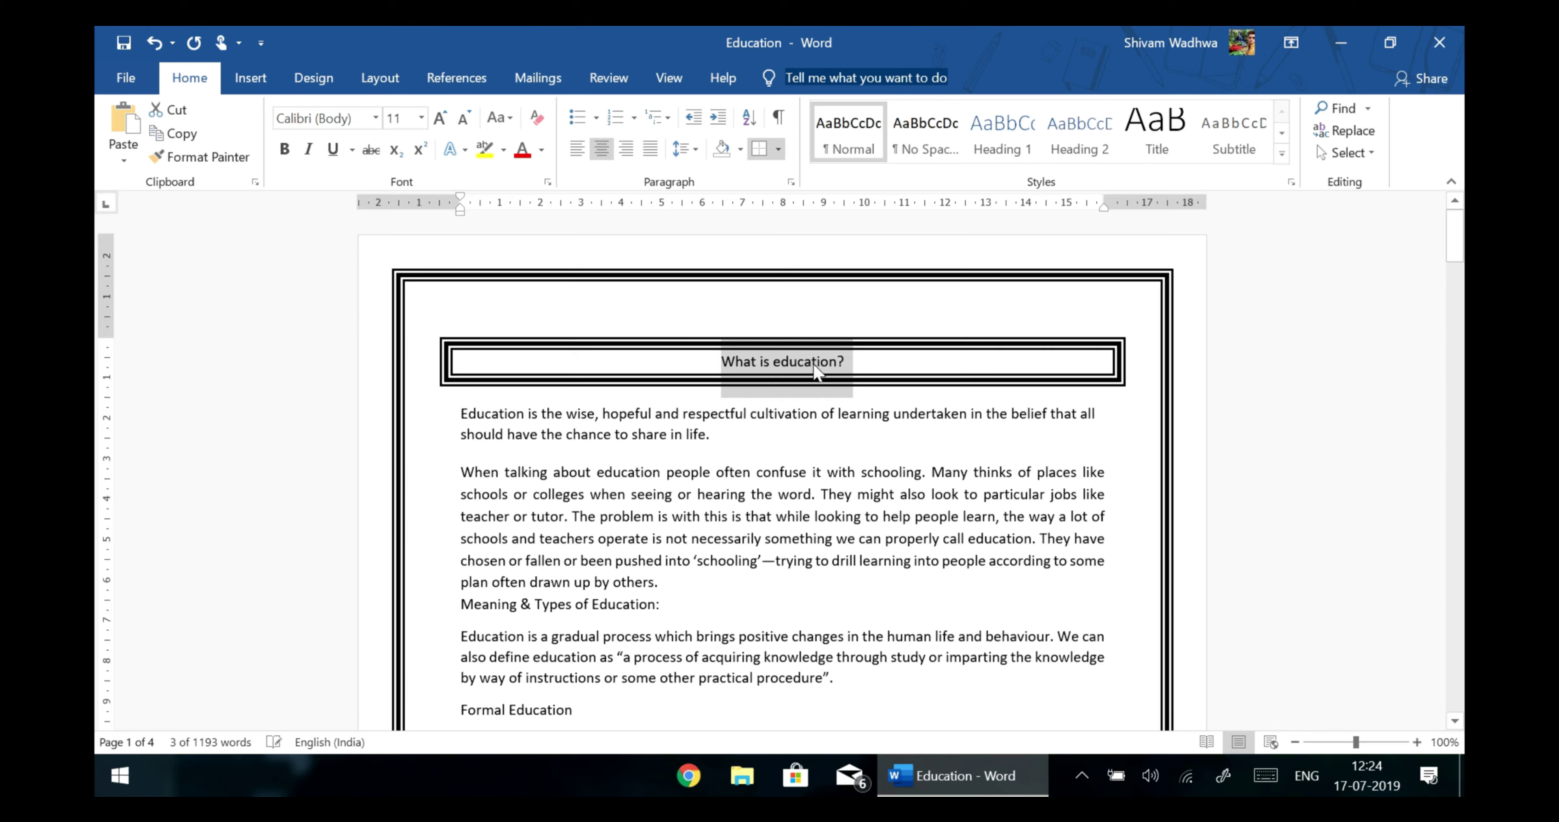
left_click(739, 149)
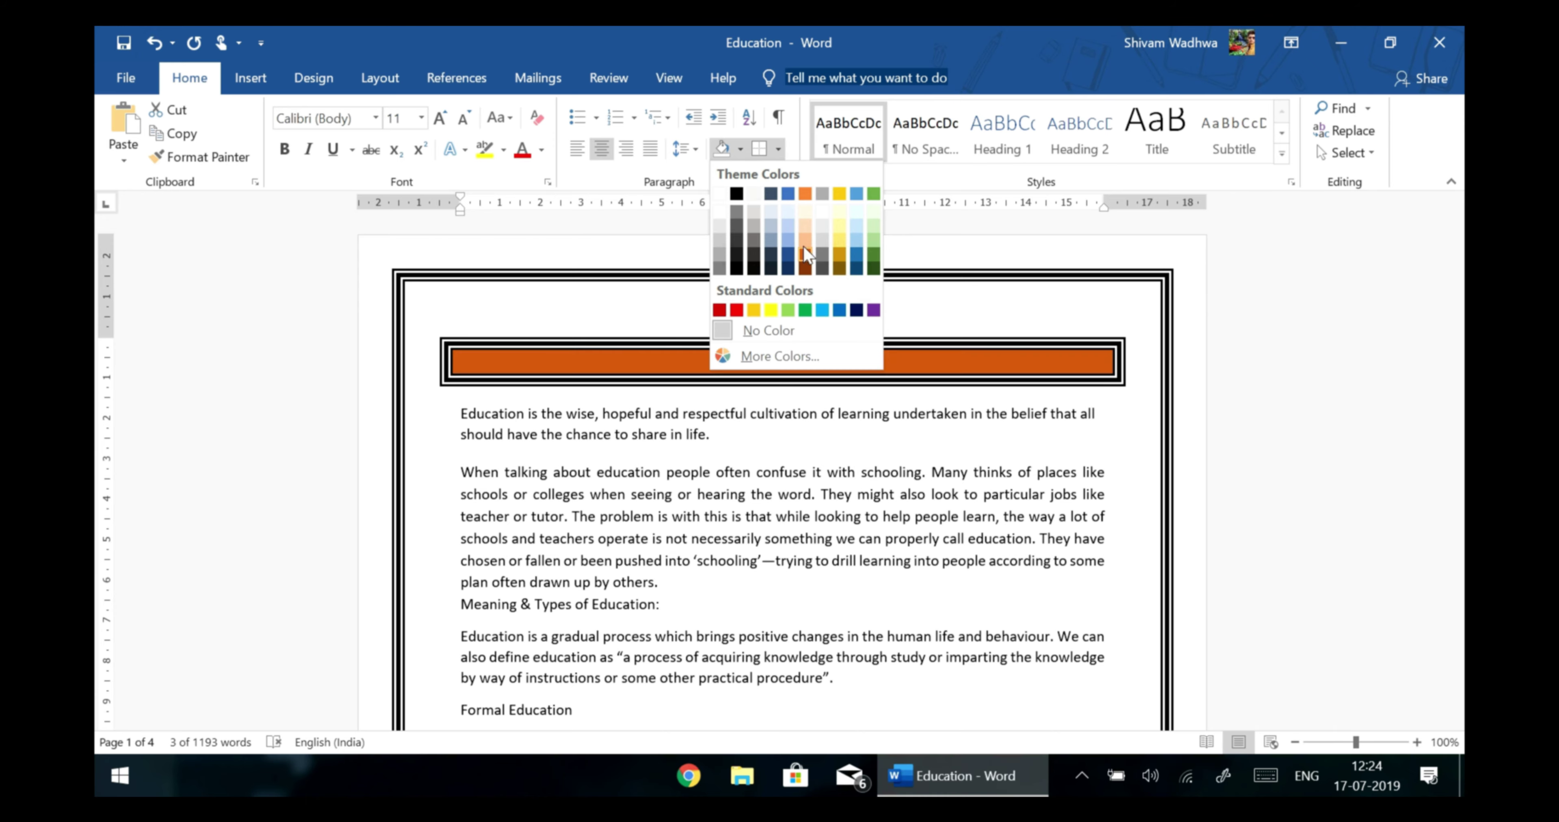
left_click(803, 226)
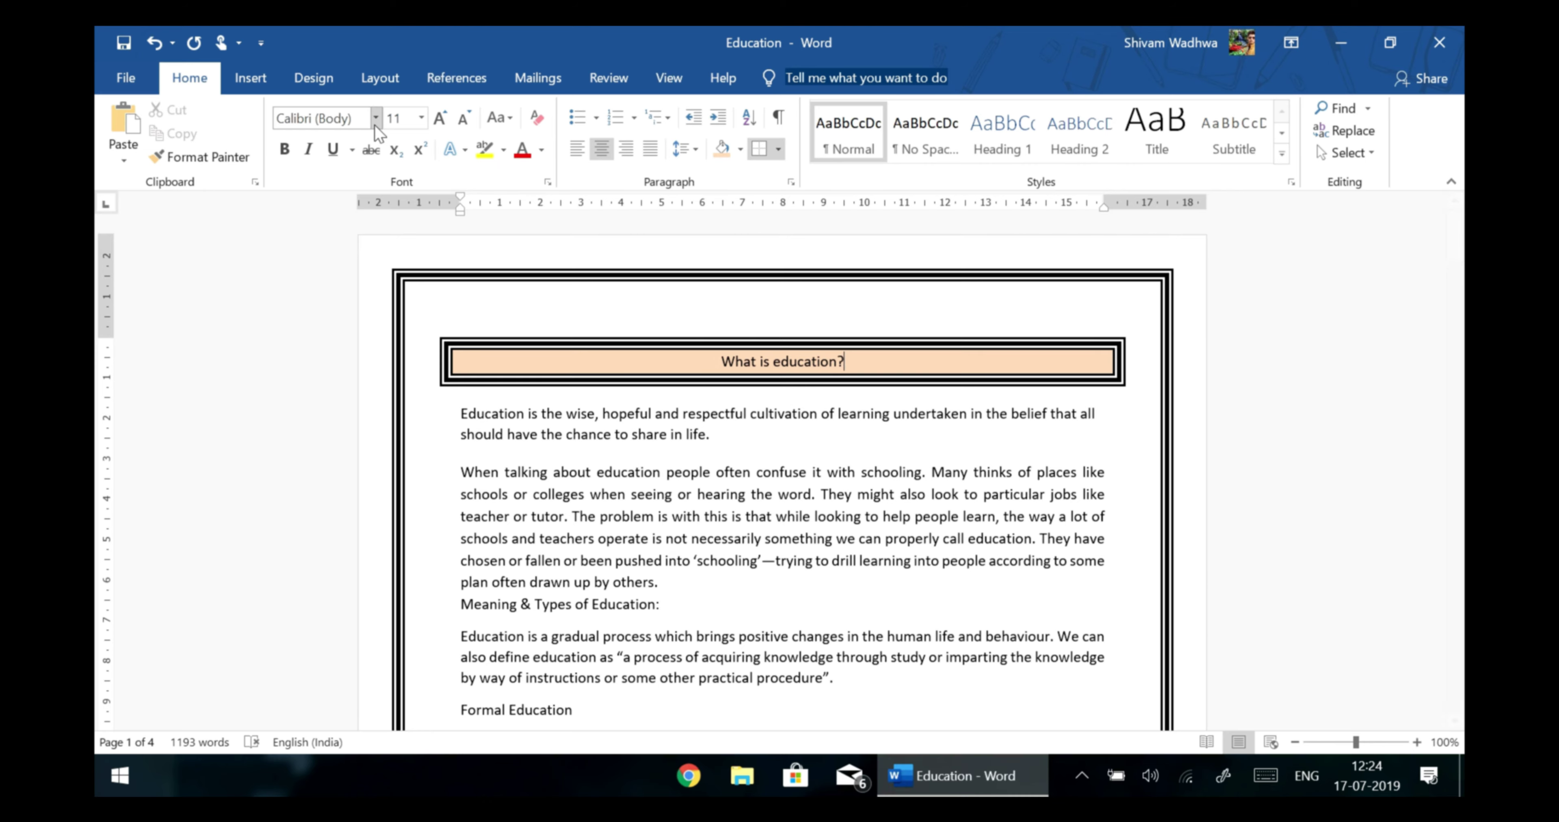
scroll(735, 387, "down", 1)
scroll(737, 442, "down", 2)
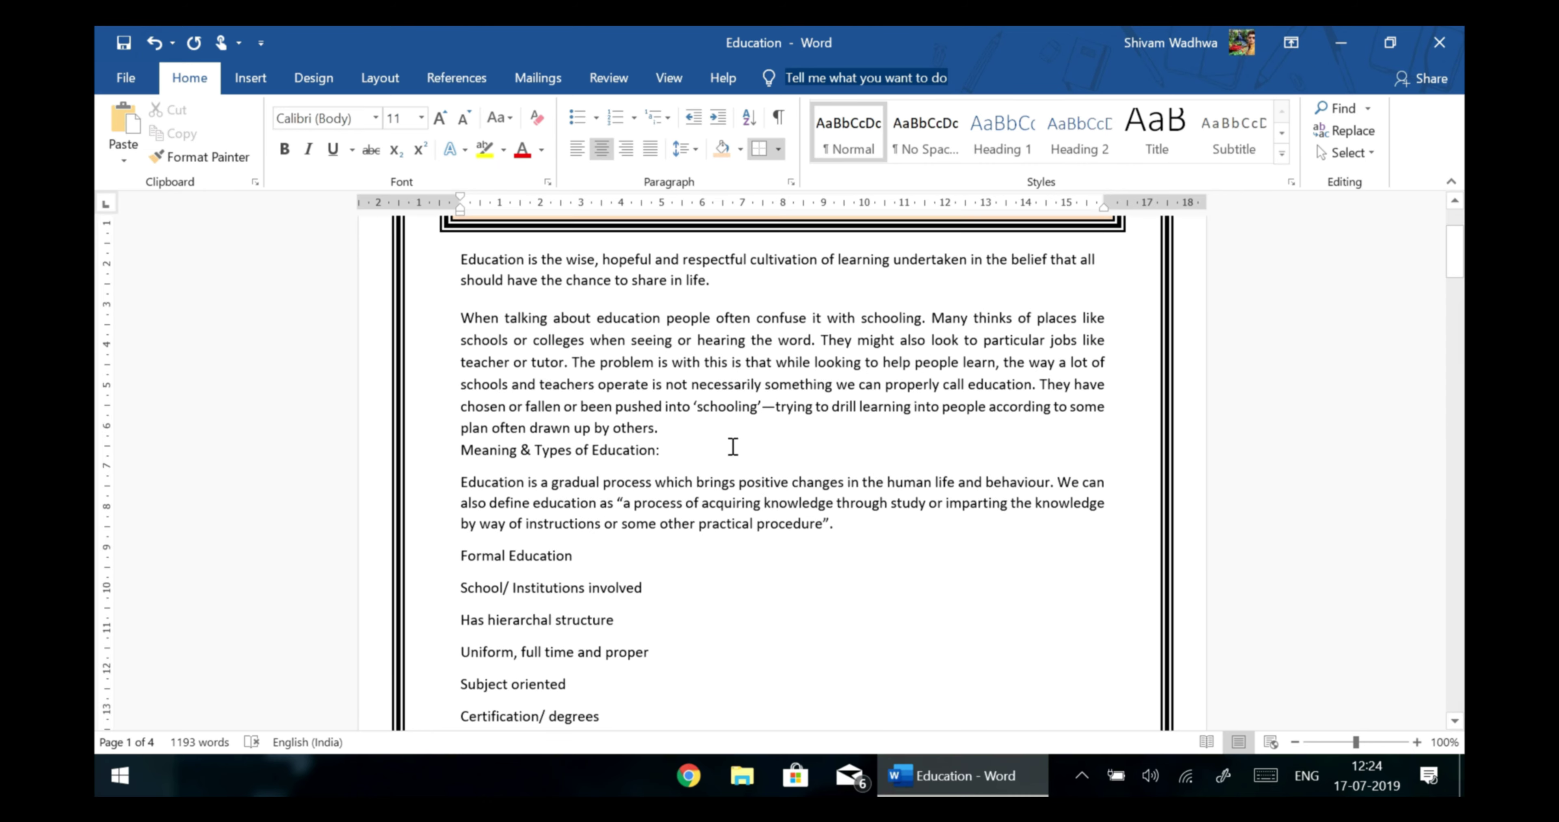
scroll(733, 447, "down", 2)
scroll(732, 448, "down", 1)
scroll(733, 448, "down", 1)
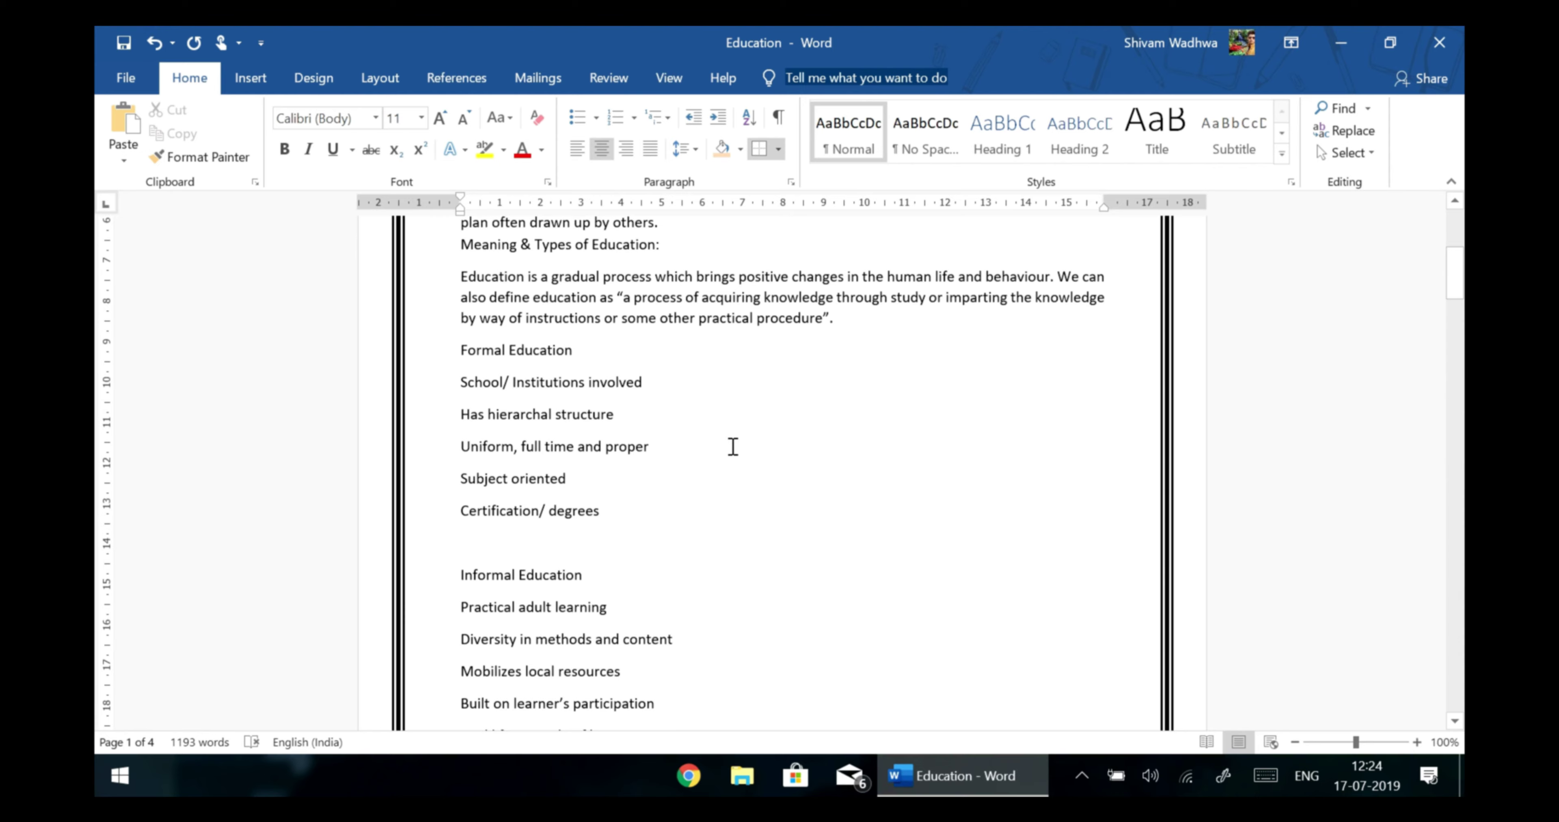
scroll(733, 447, "down", 1)
scroll(732, 448, "down", 2)
scroll(733, 448, "down", 2)
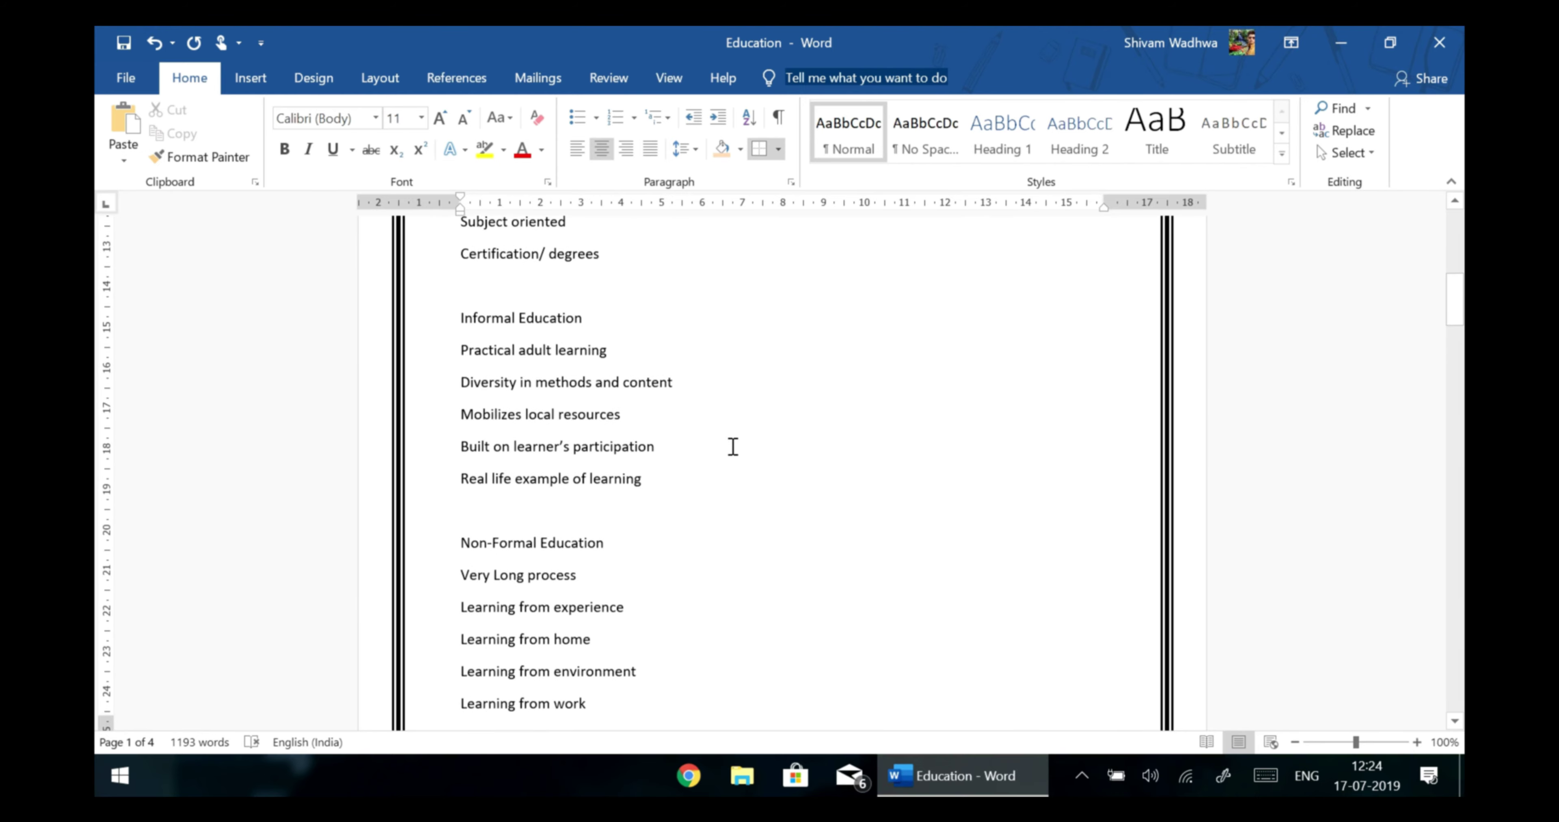
scroll(733, 447, "up", 10)
scroll(733, 447, "up", 1)
scroll(733, 448, "down", 2)
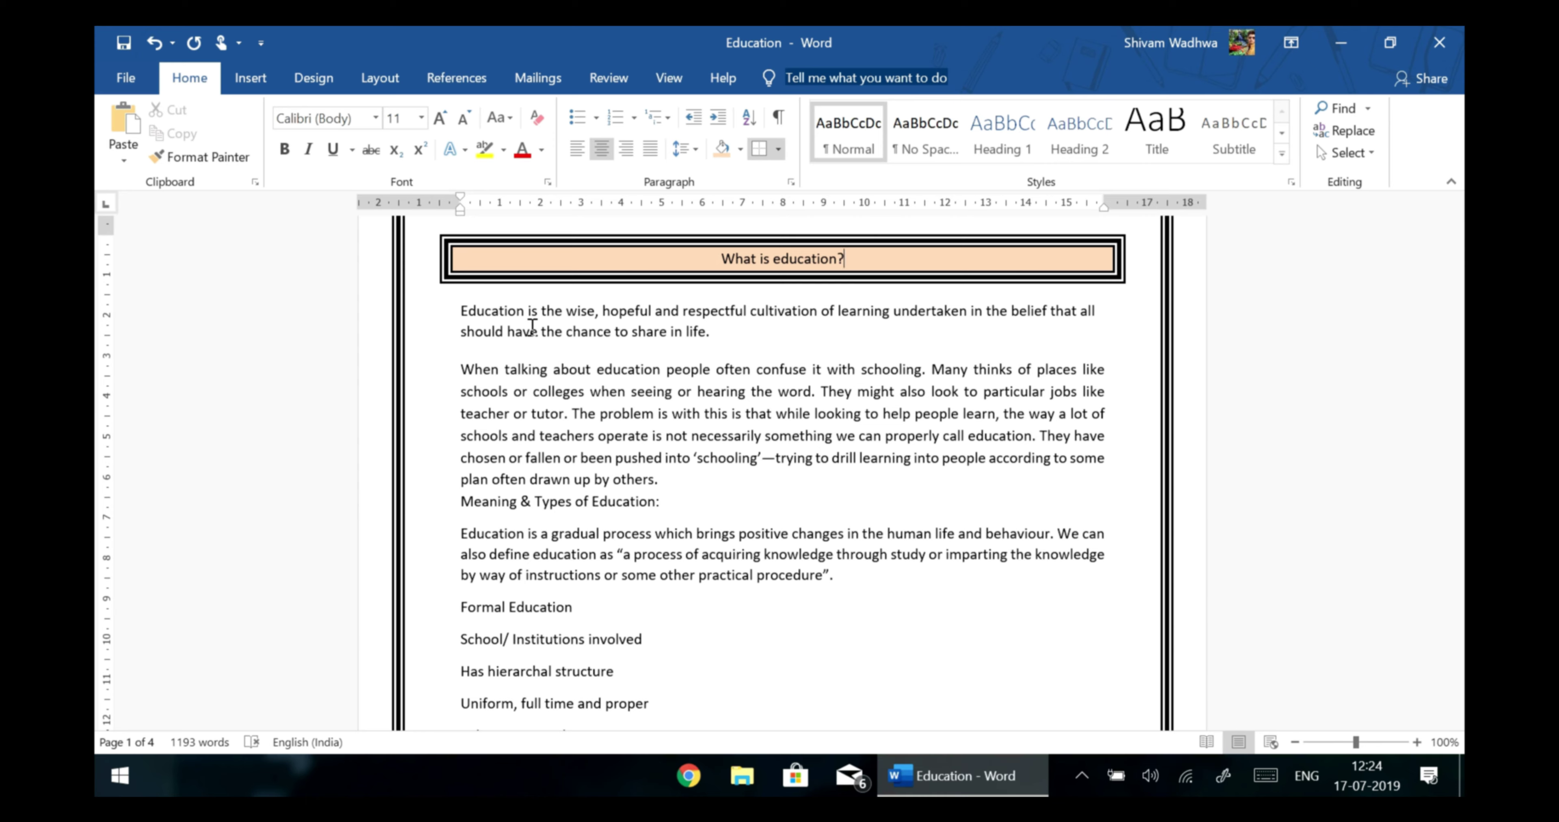
Search for 'education' in the Navigation pane, listing all 38 matches.
left_click(1337, 109)
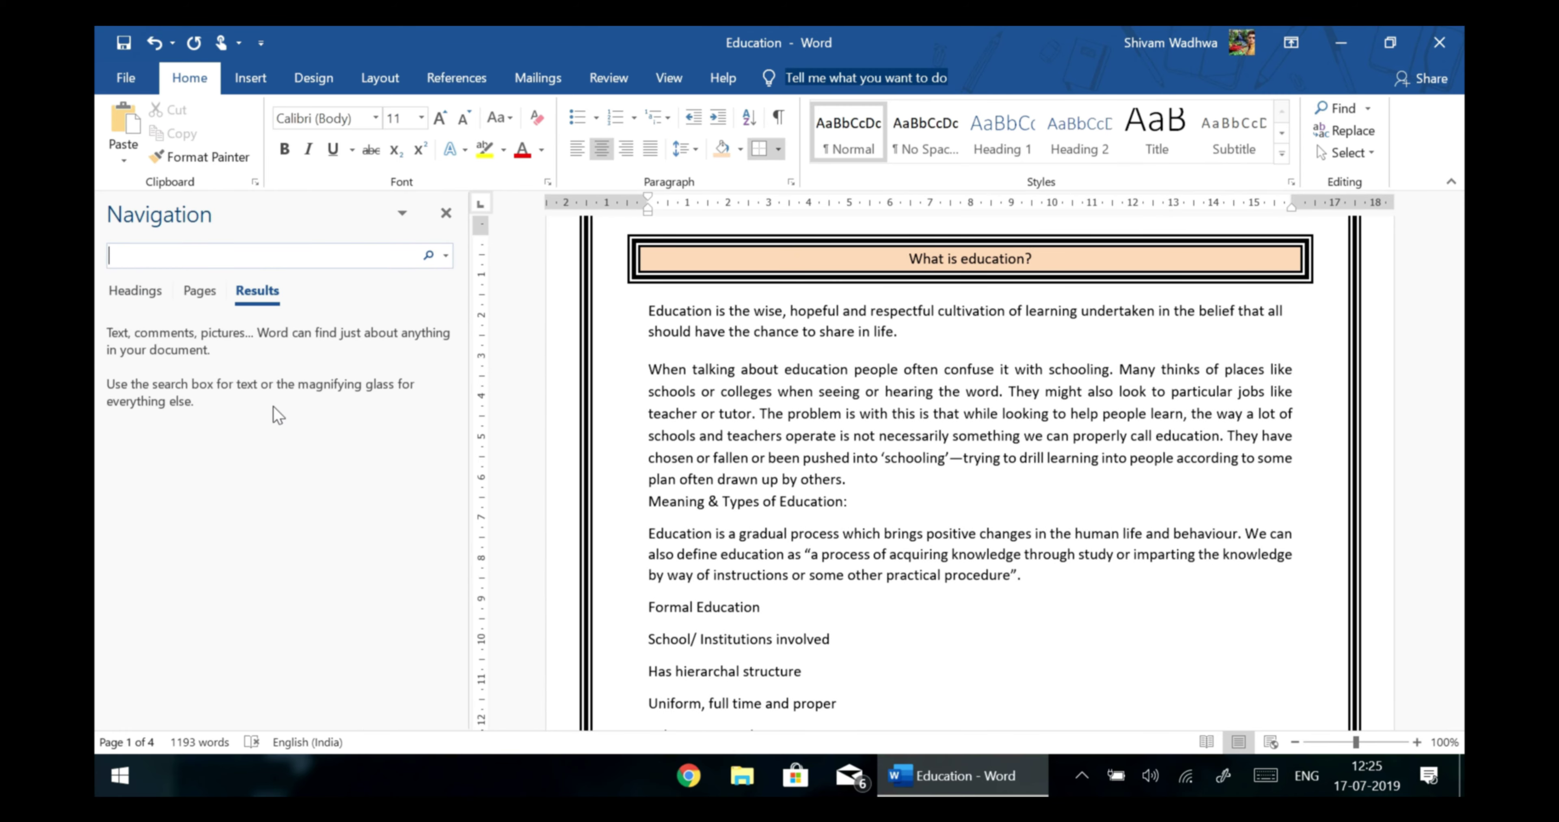
type("education")
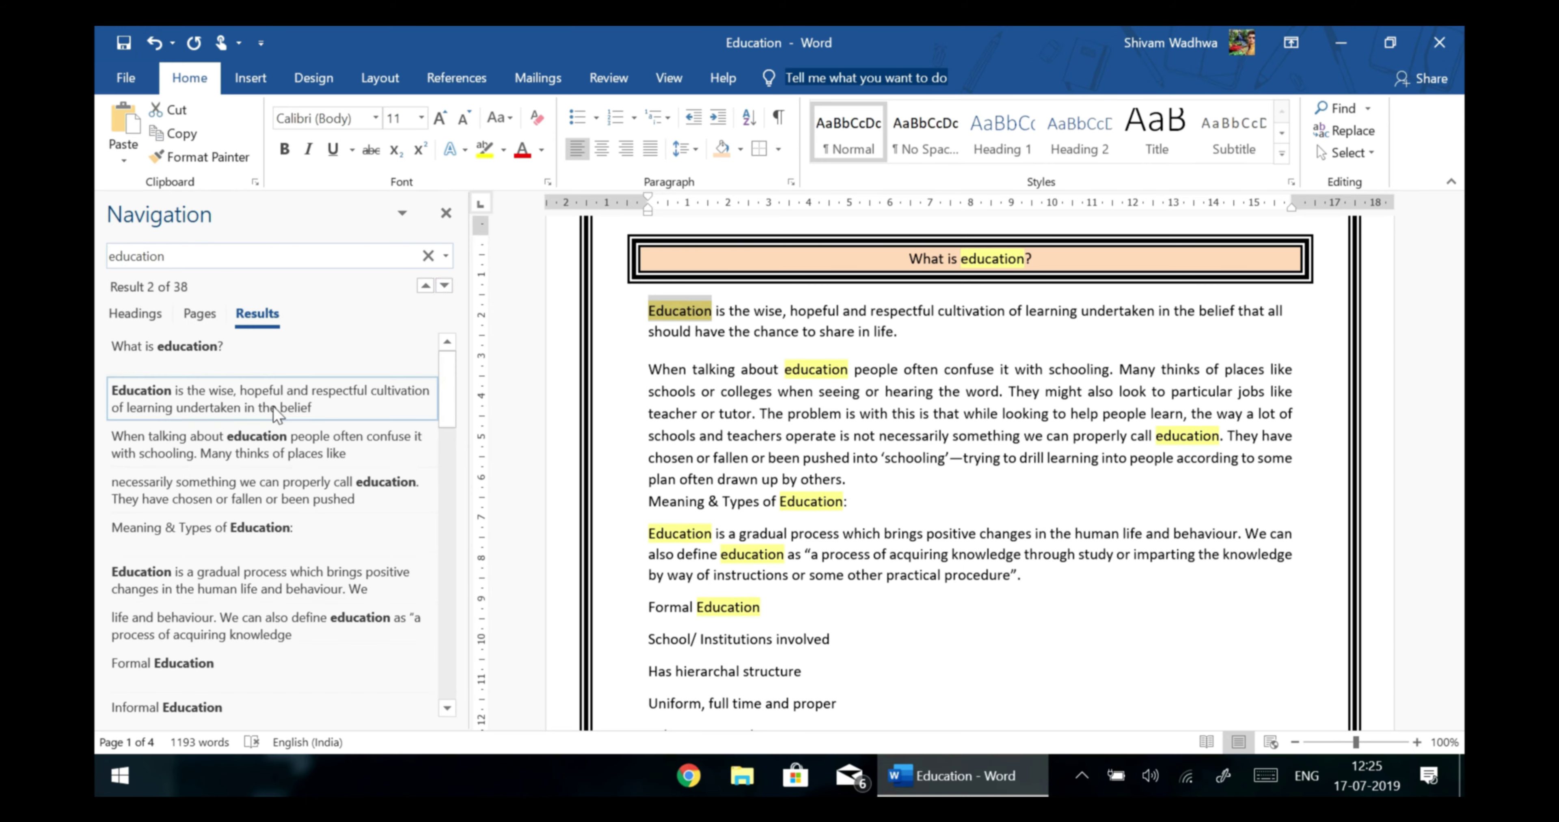
left_click(273, 407)
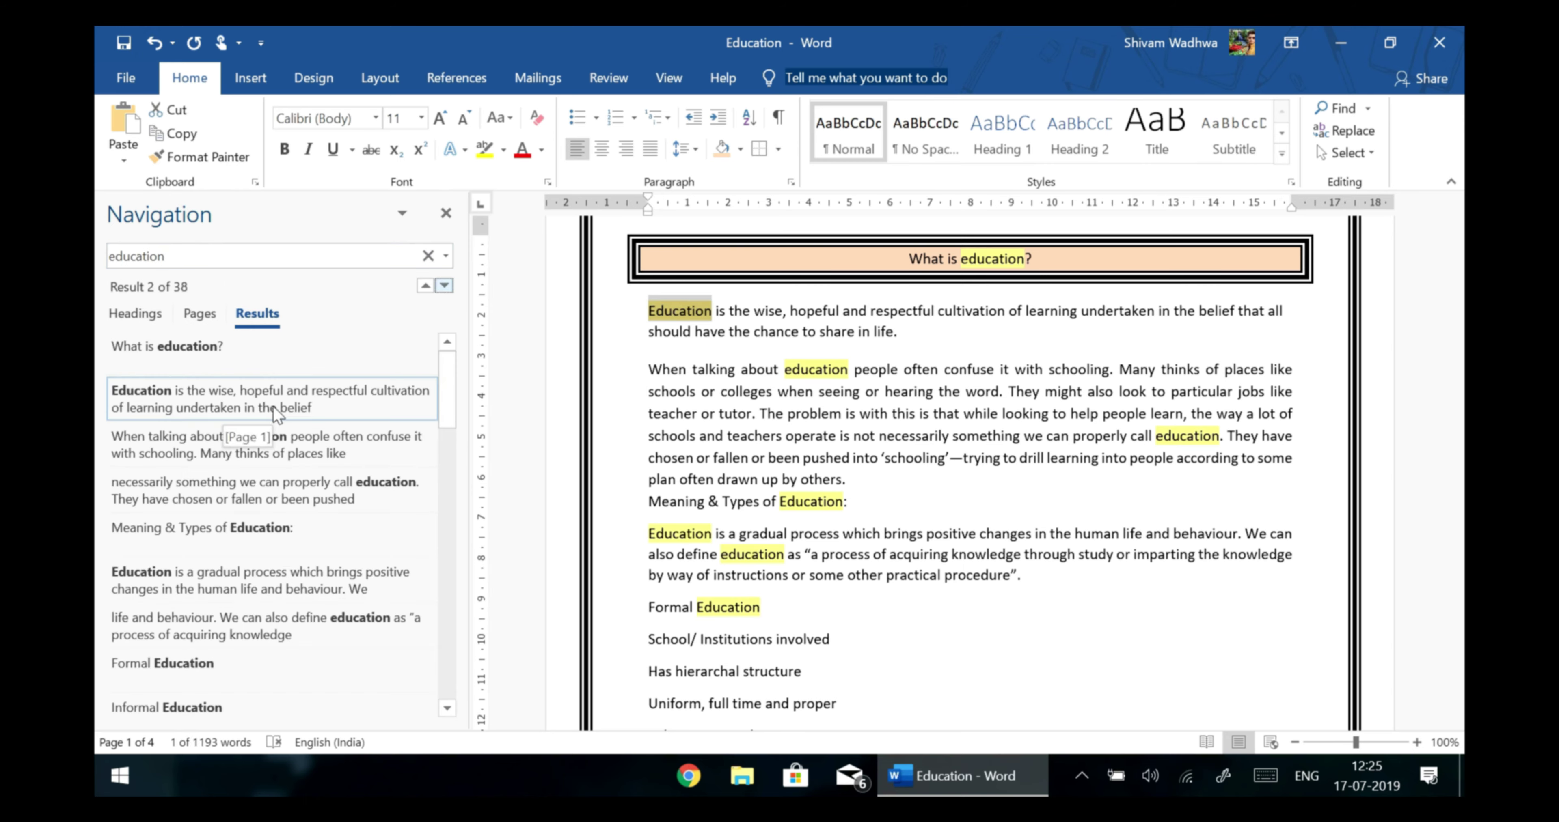
scroll(305, 524, "down", 3)
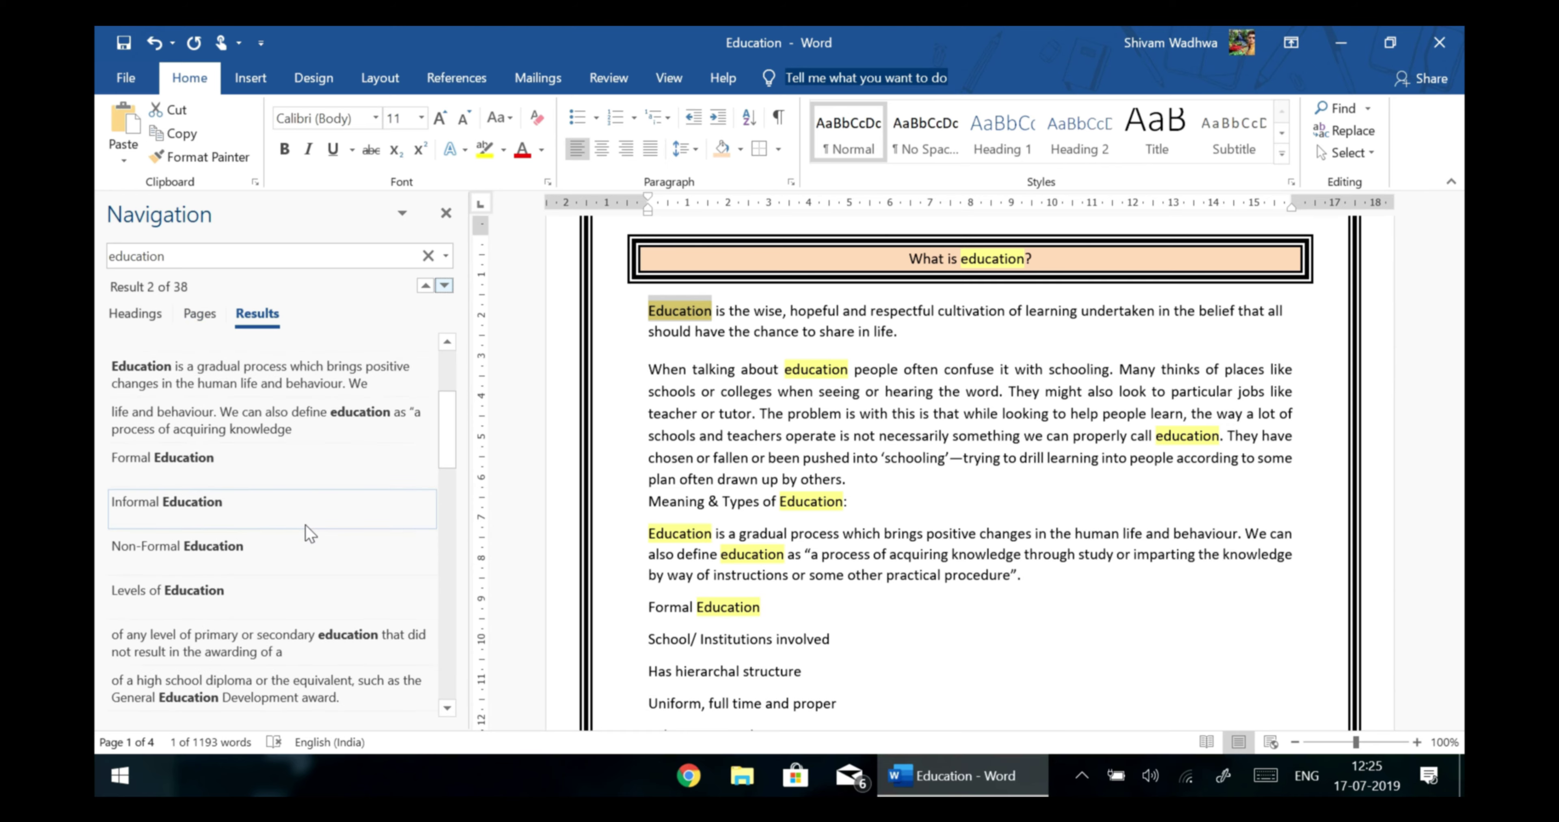
scroll(306, 525, "down", 2)
scroll(363, 435, "up", 5)
Step forward and back through the highlighted 'education' matches.
left_click(445, 286)
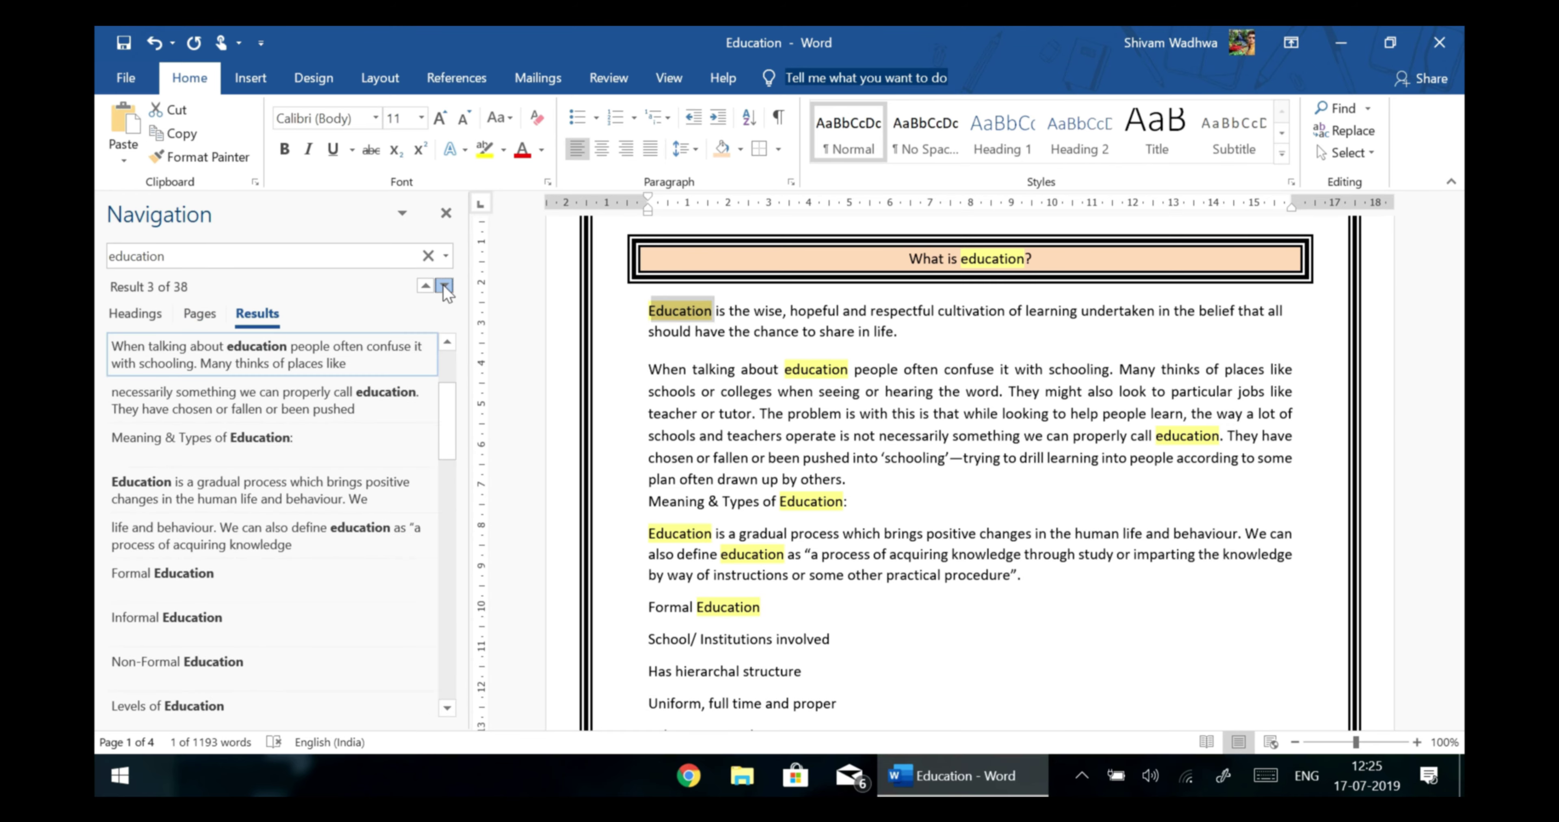
double_click(444, 286)
left_click(444, 285)
triple_click(441, 284)
double_click(444, 285)
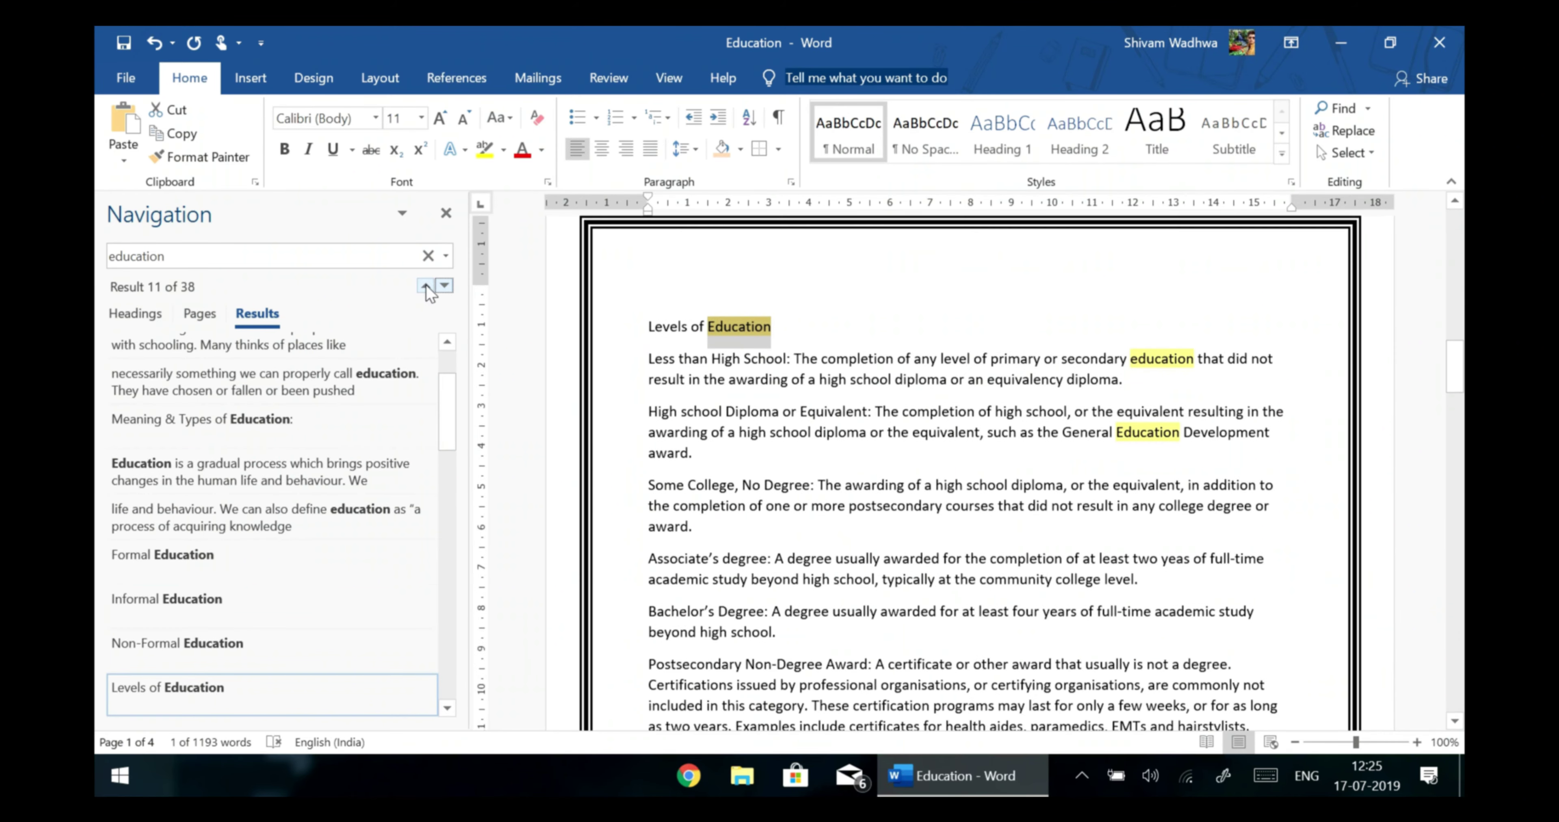
triple_click(425, 286)
left_click(426, 287)
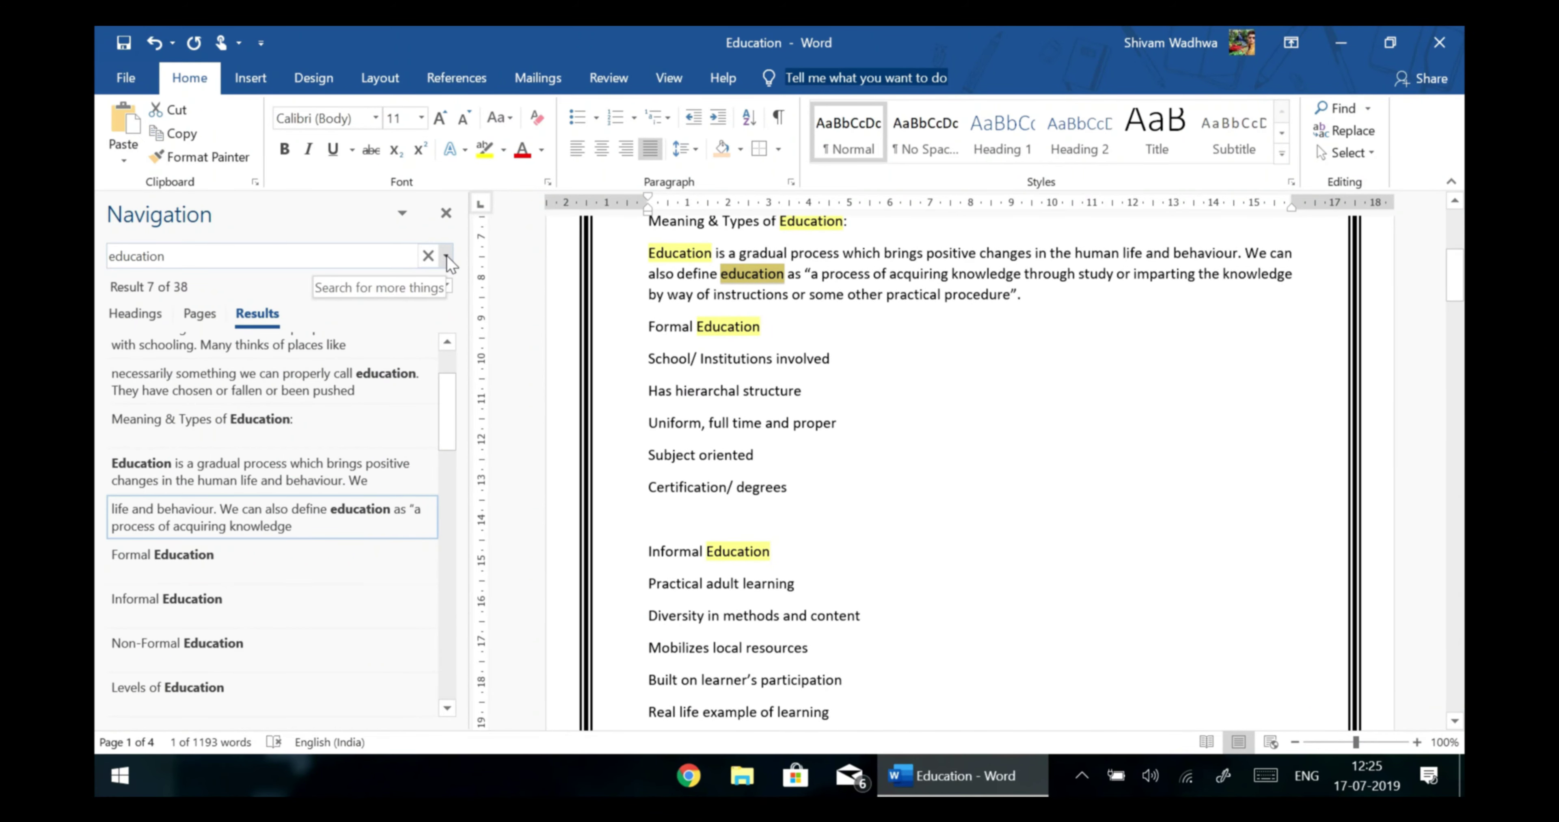
Replace all 32 occurrences of 'education' with 'study' using Find and Replace.
left_click(446, 255)
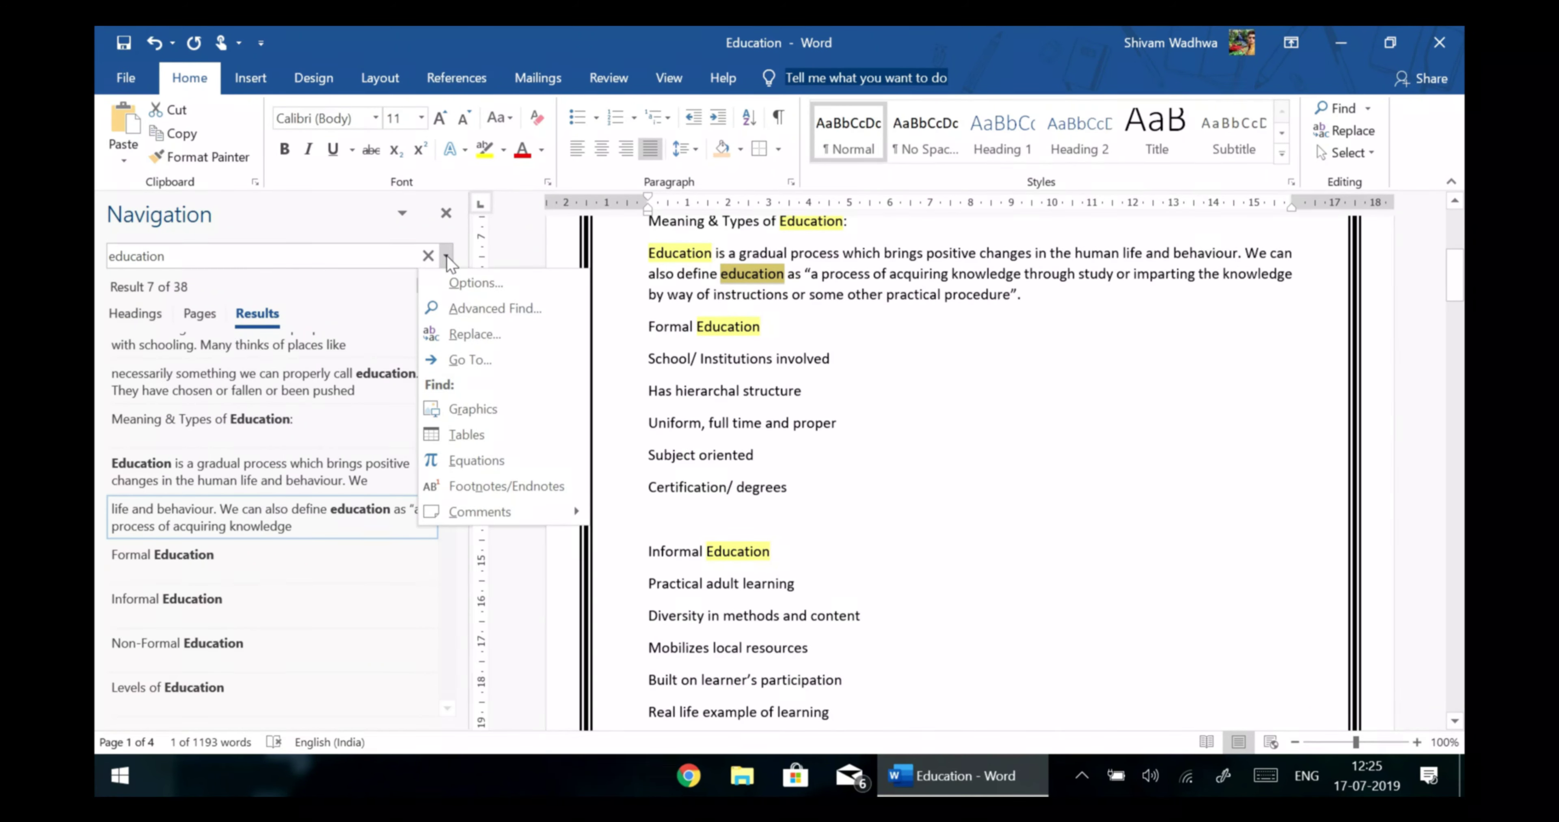
left_click(486, 308)
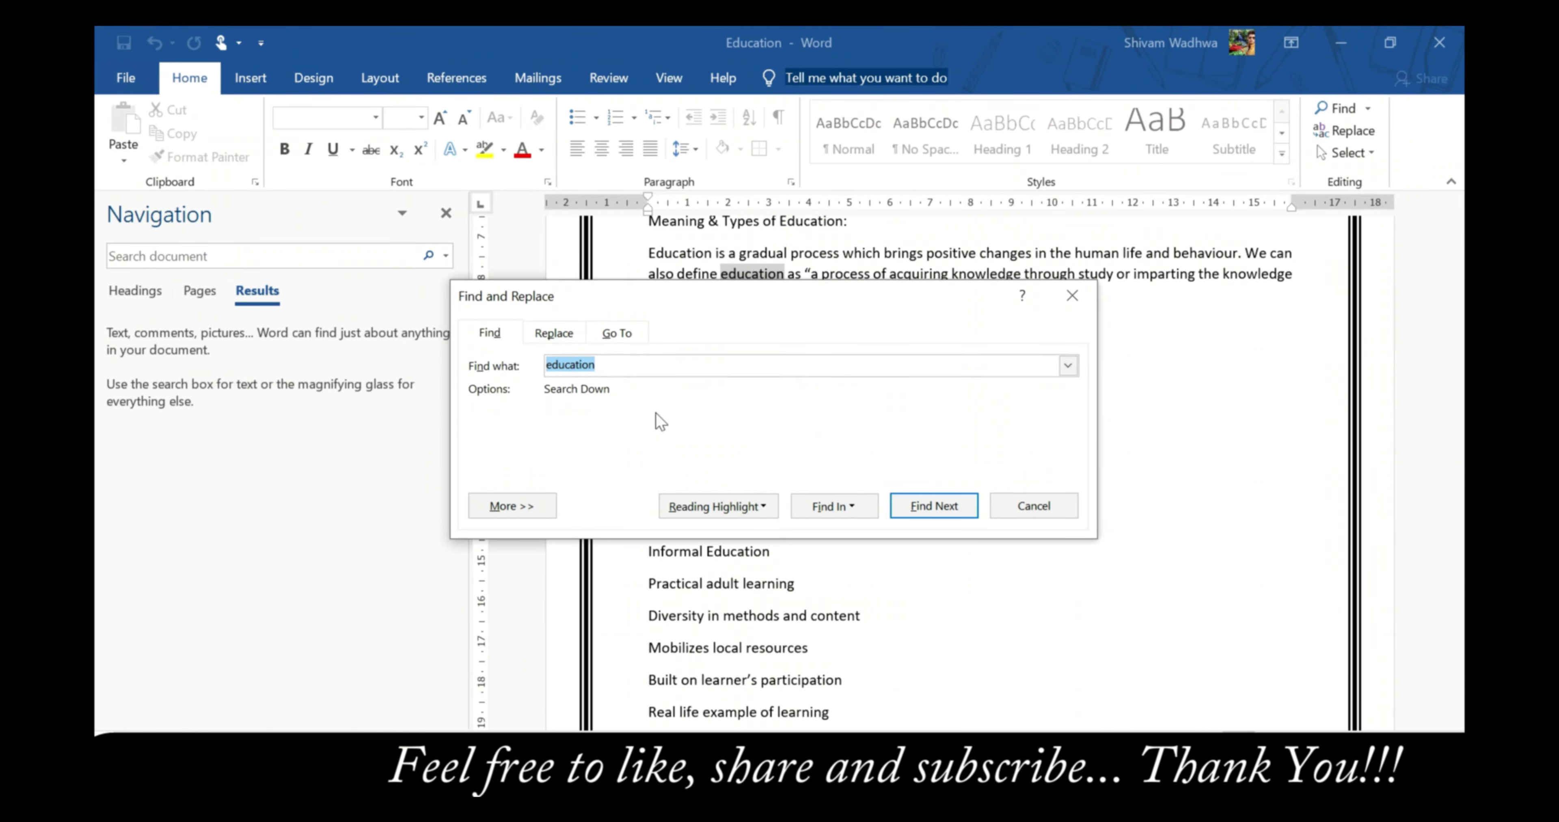
left_click(575, 334)
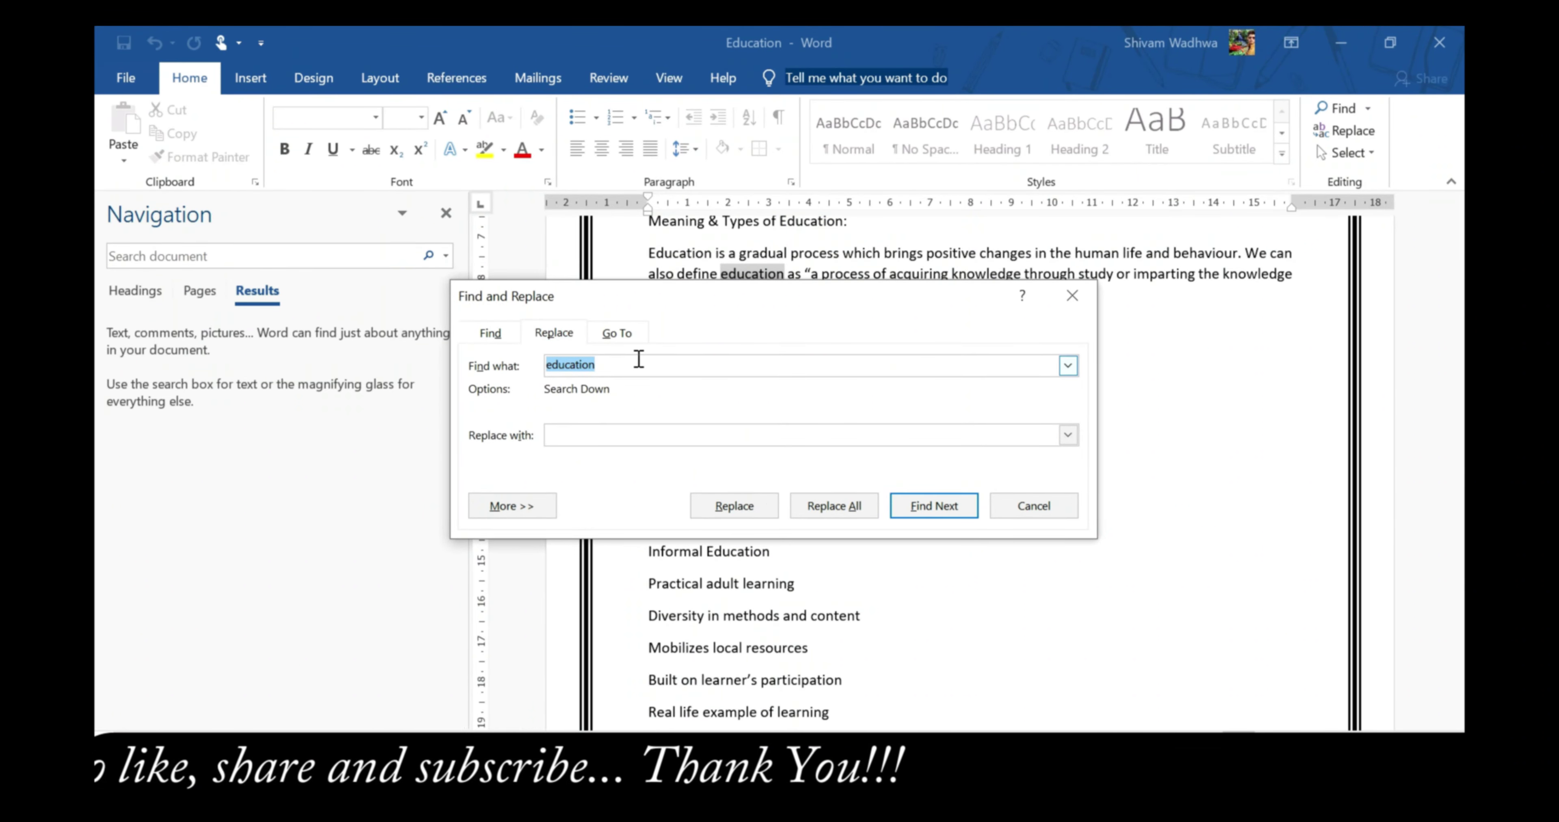
left_click(640, 435)
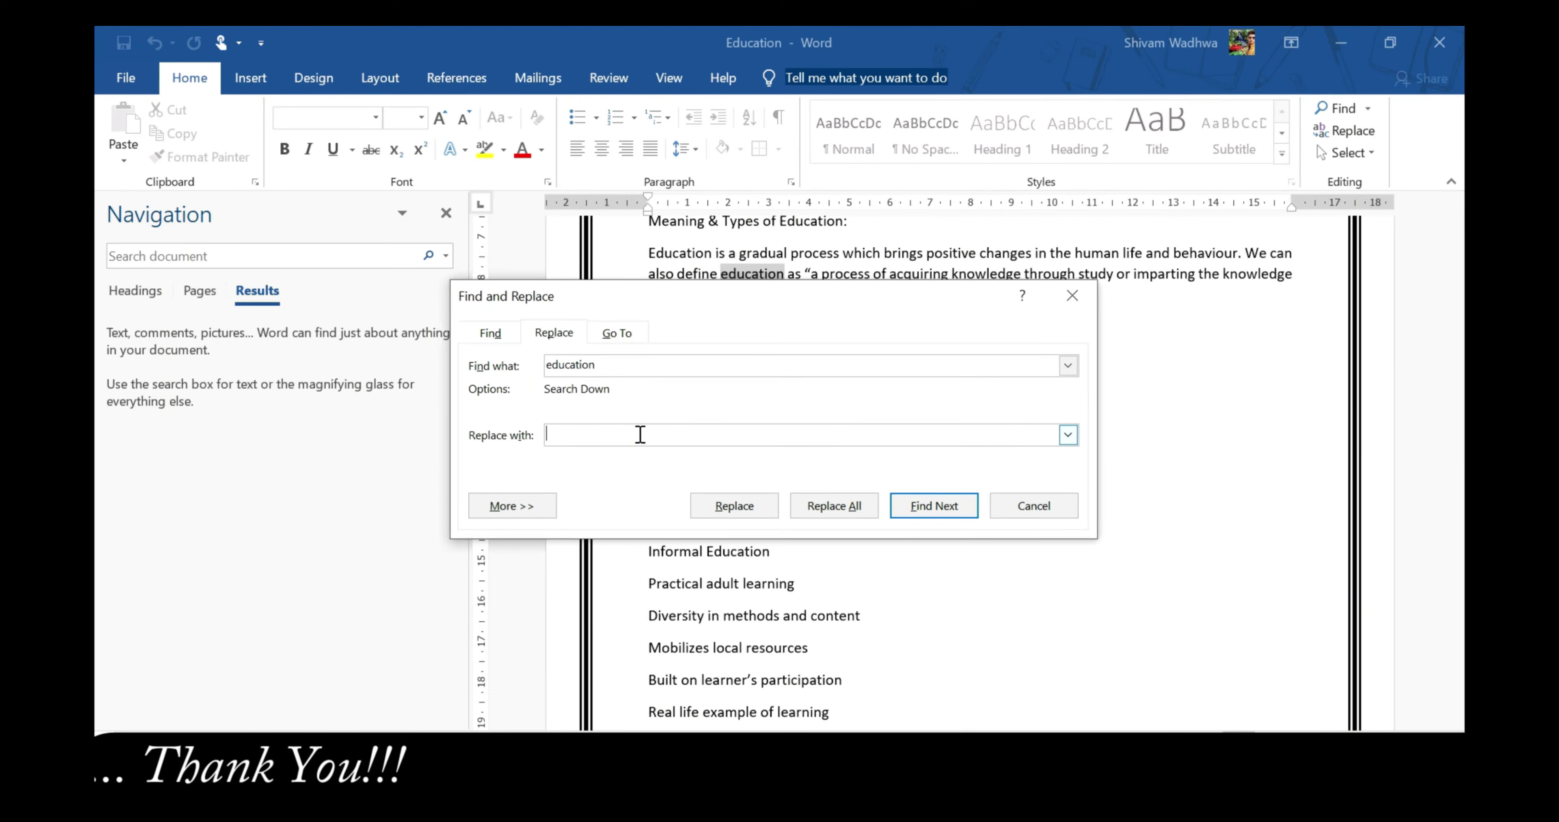
type("study")
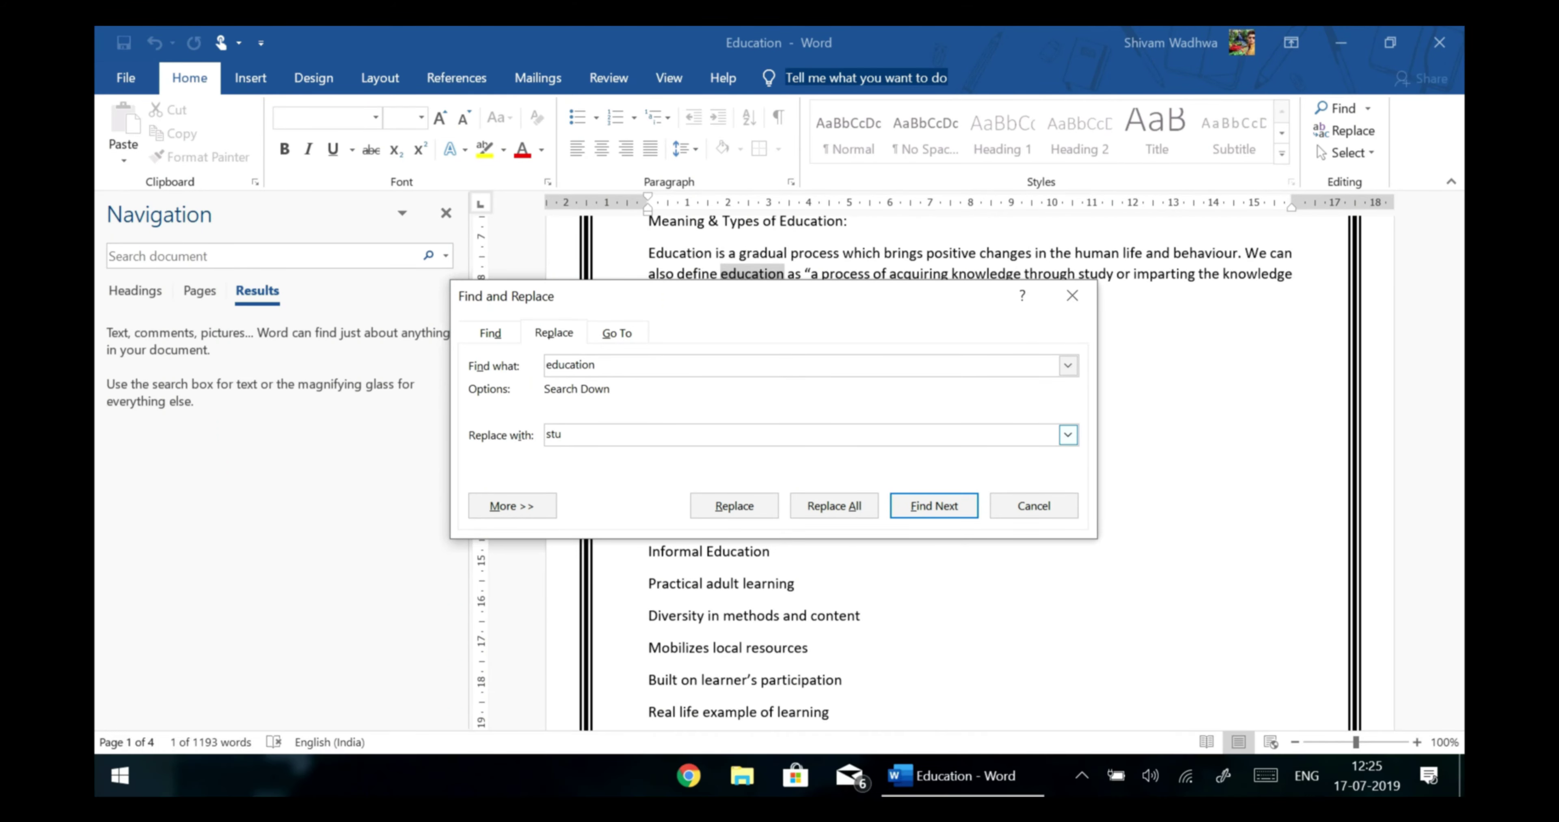
left_click(858, 514)
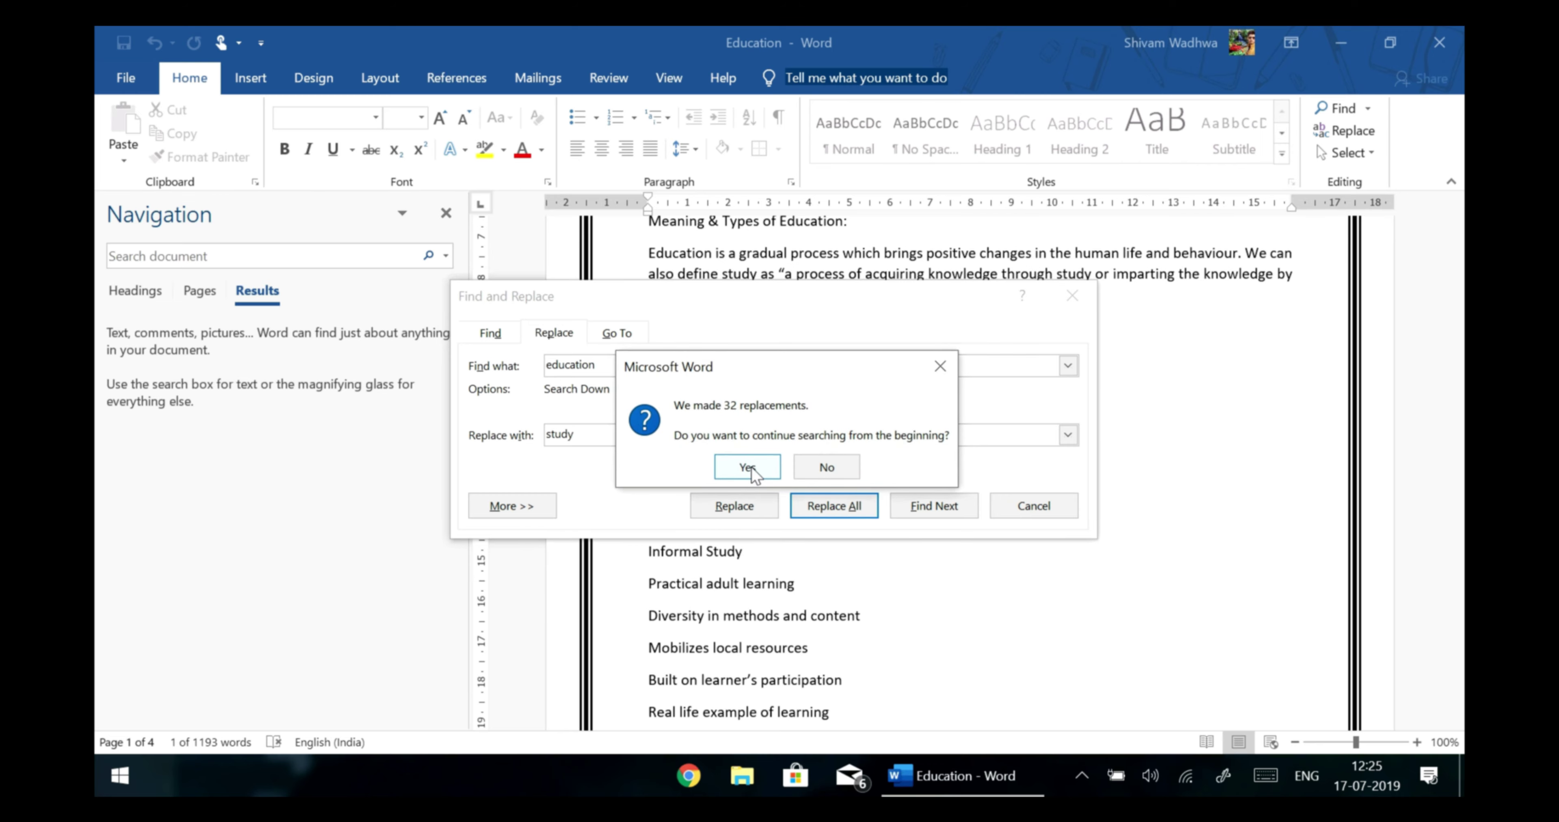
left_click(750, 469)
left_click(783, 464)
left_click(1072, 295)
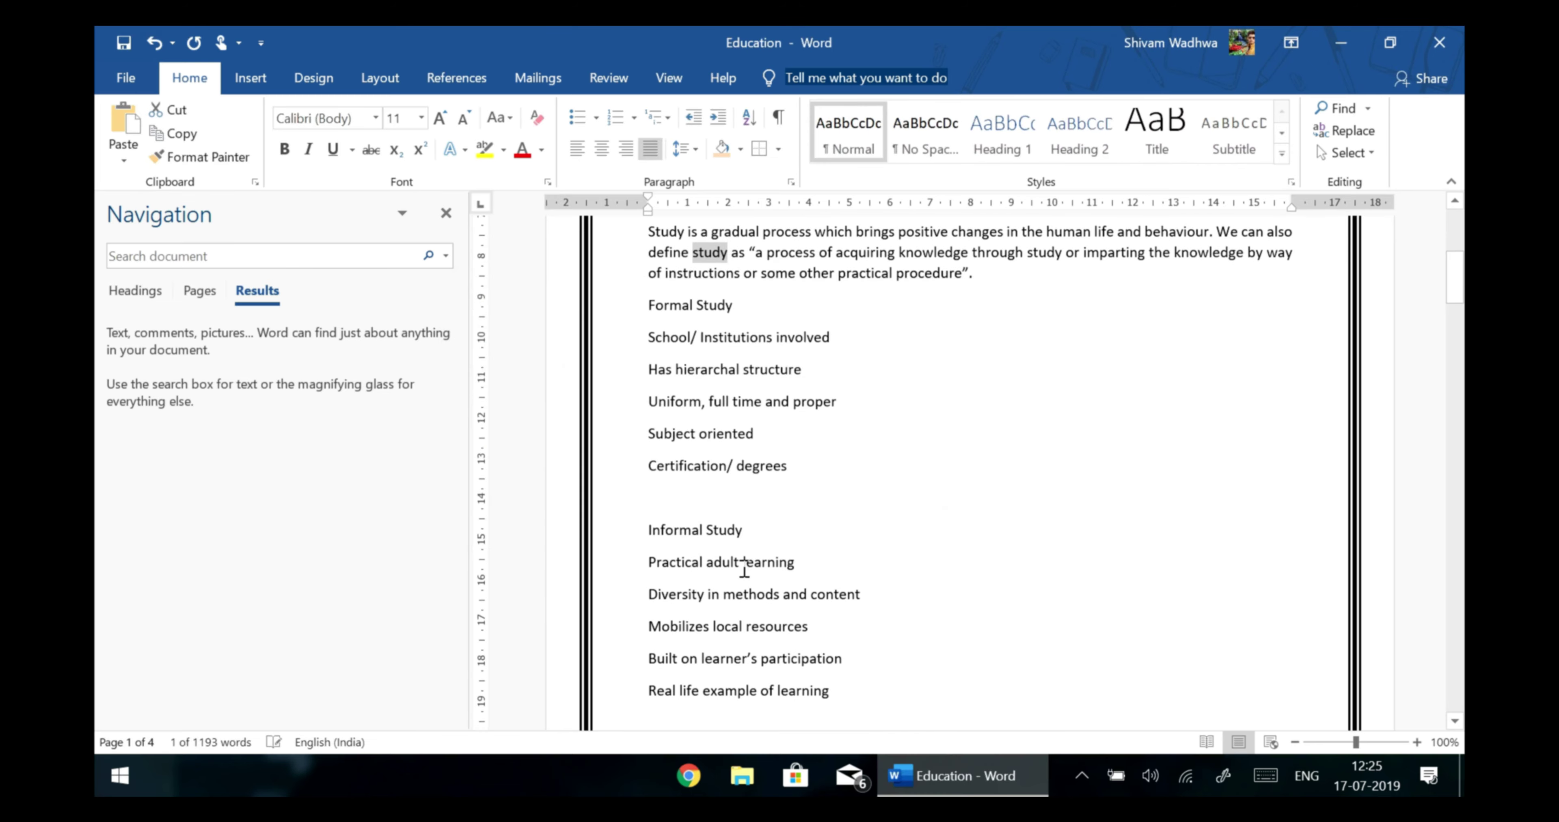
scroll(745, 569, "up", 5)
scroll(856, 408, "up", 1)
left_click_drag(649, 415, 697, 415)
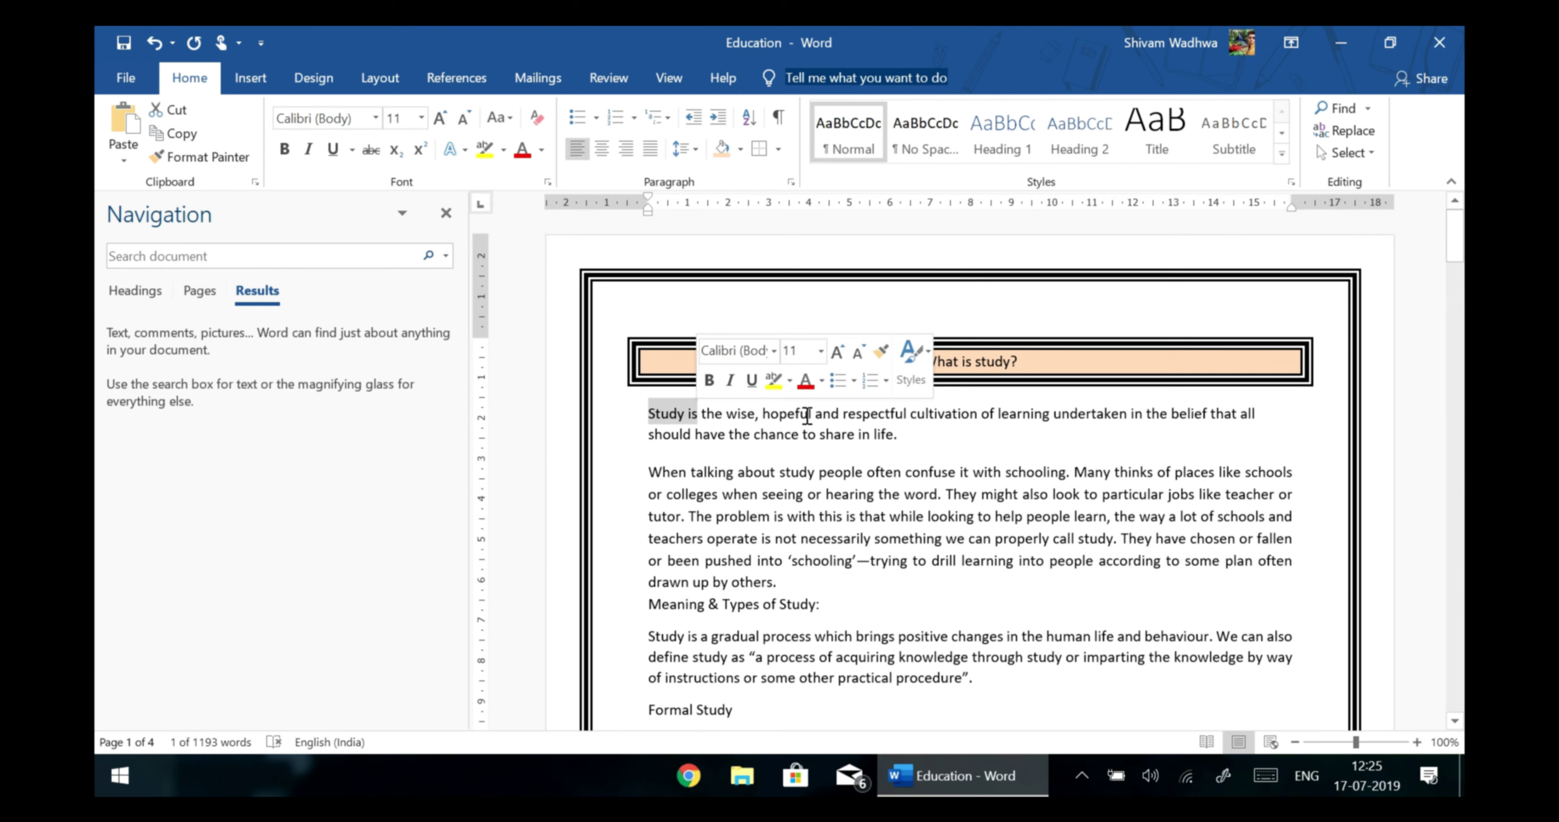
left_click_drag(975, 361, 1026, 362)
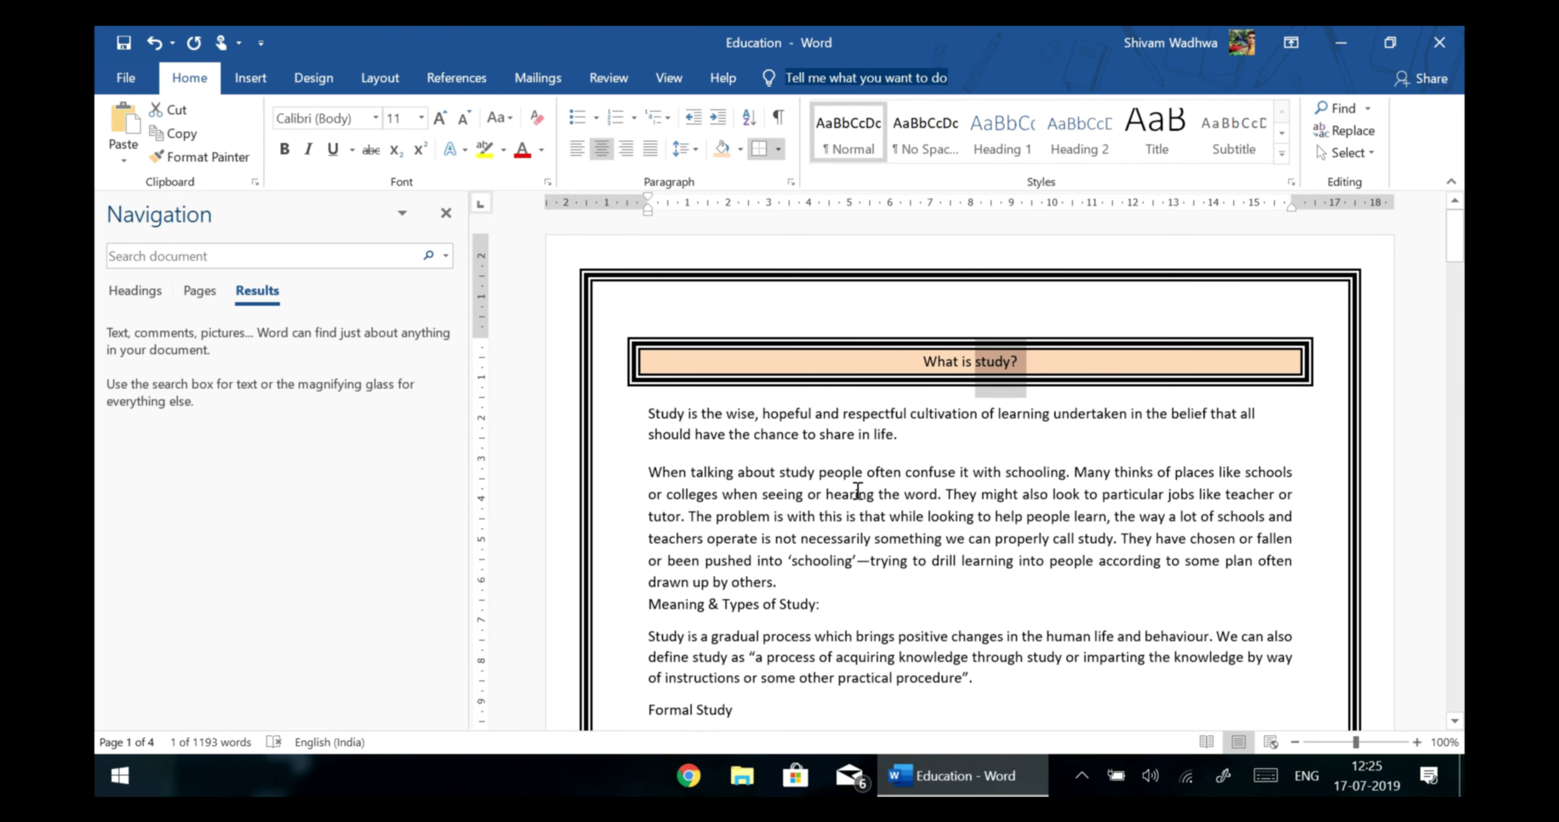